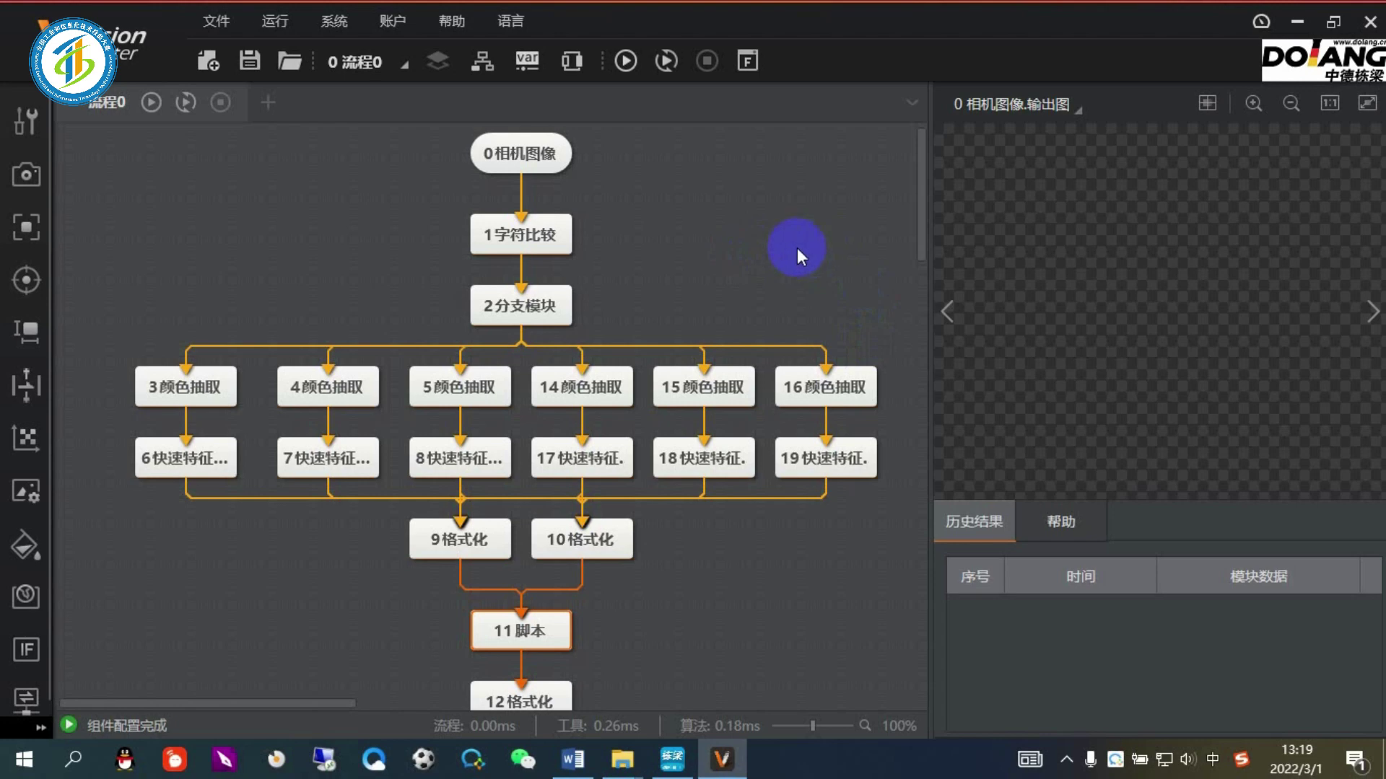
Step: Enable the trigger scheme option (触发方案) for TCP服务端0 in the communication management settings and close them
left_click(572, 62)
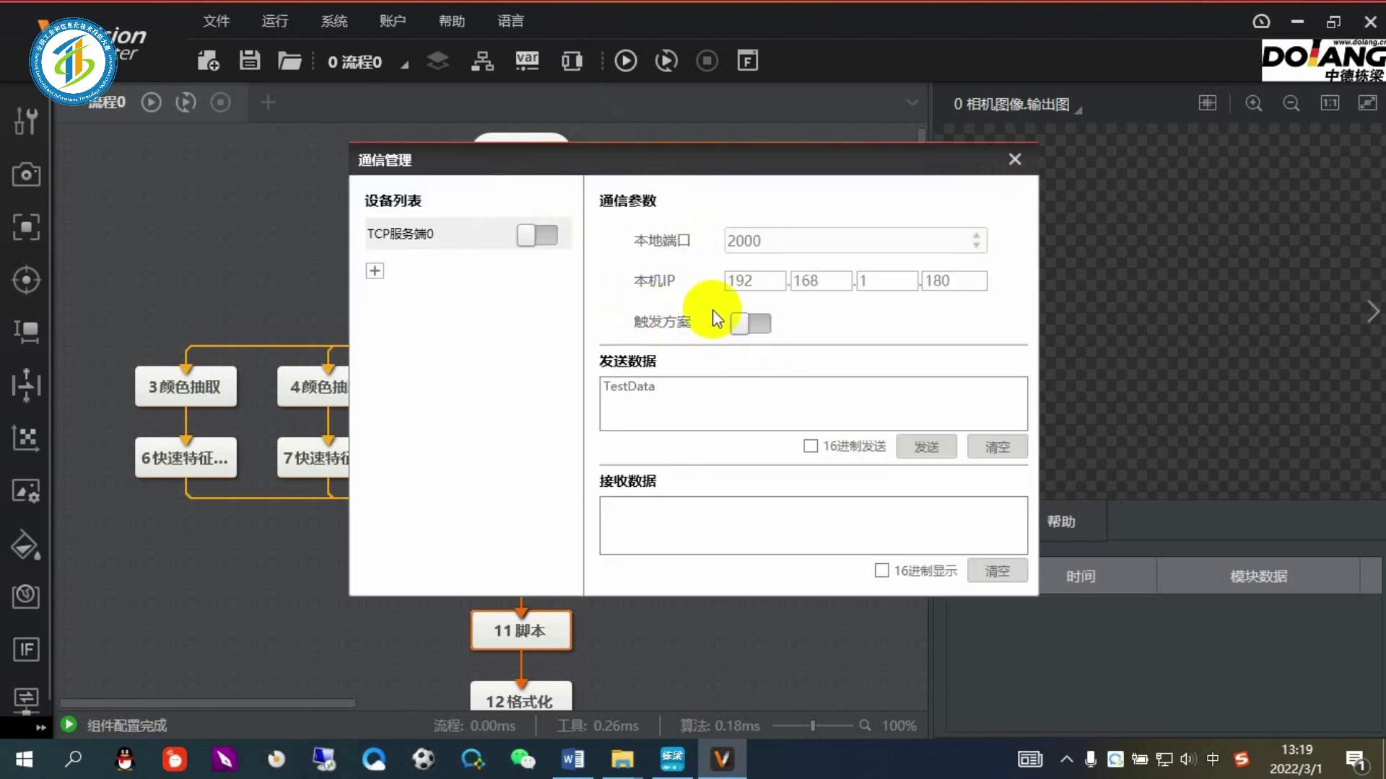
left_click(764, 332)
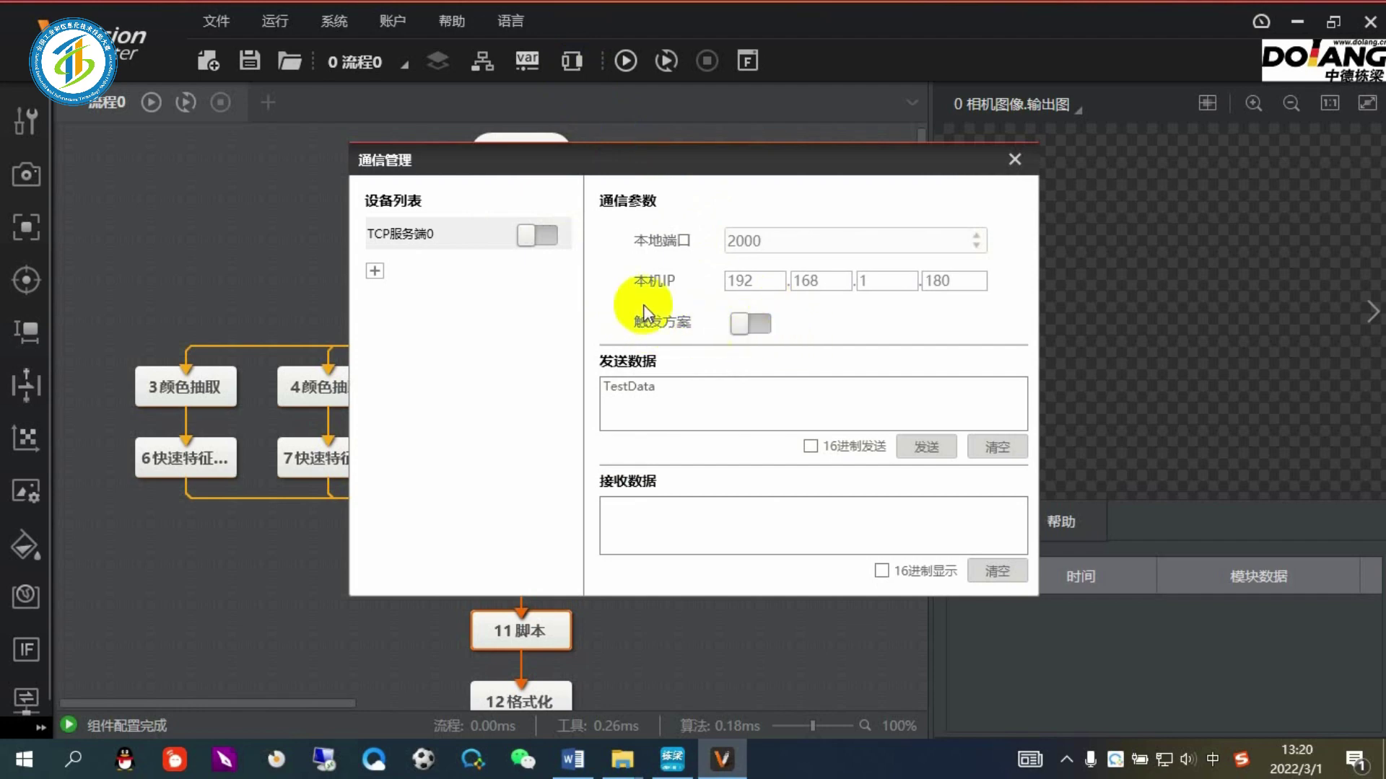
left_click(538, 235)
left_click(530, 233)
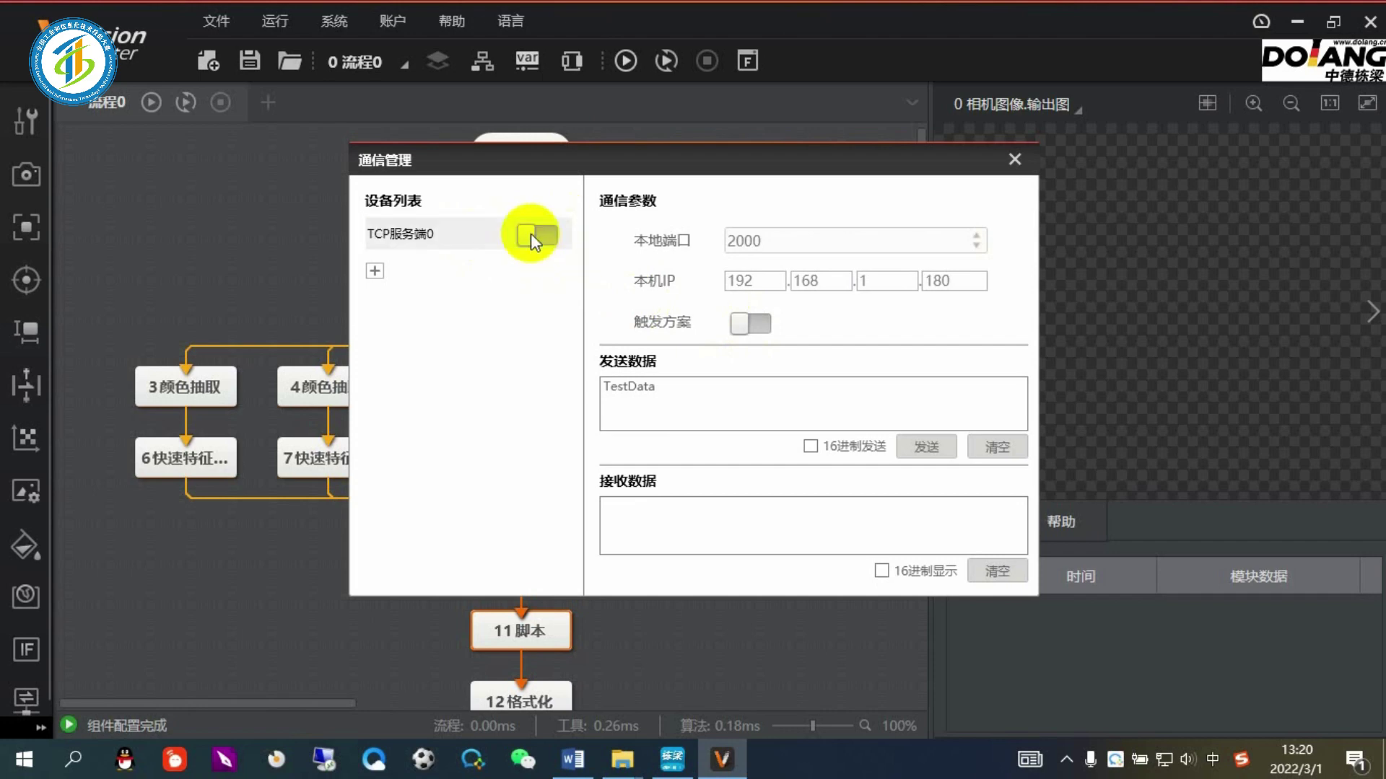
left_click(730, 330)
left_click(684, 420)
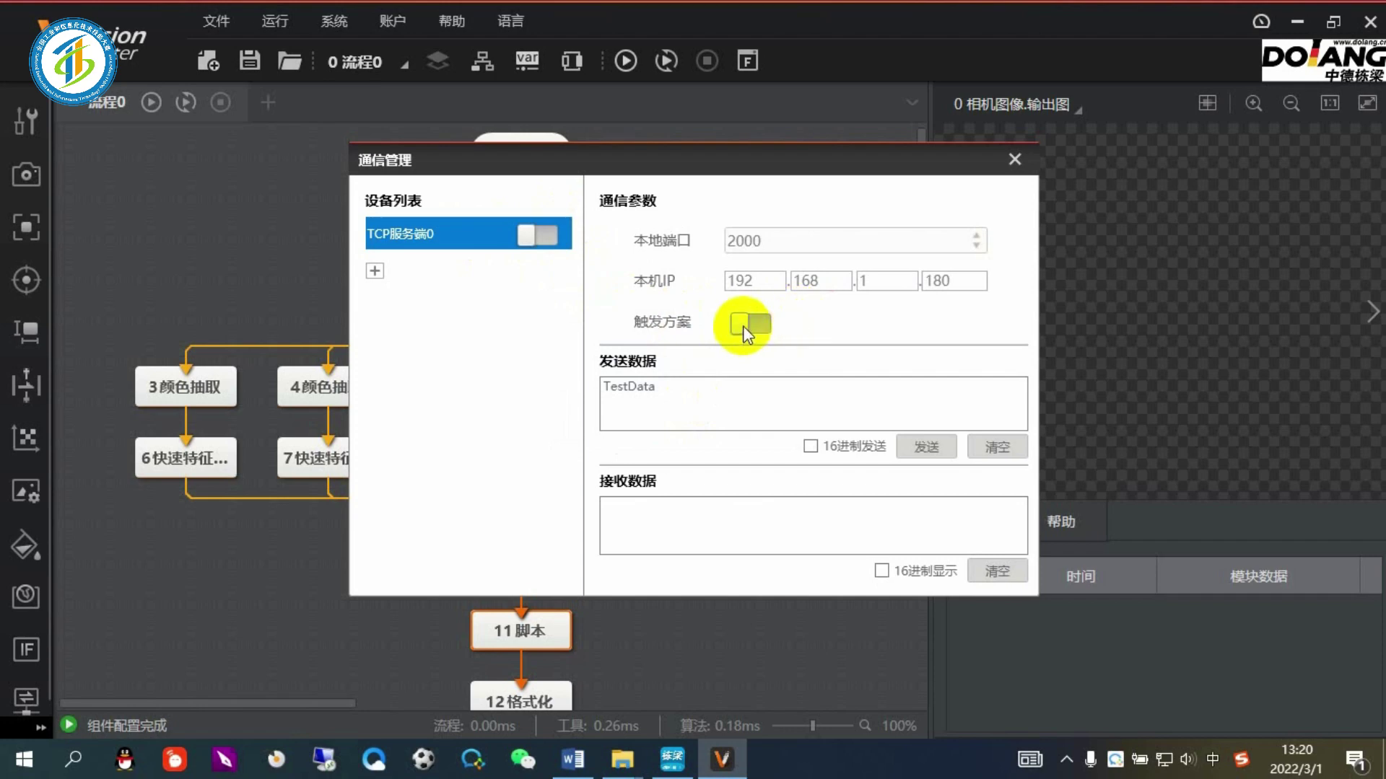
left_click(743, 327)
left_click(536, 237)
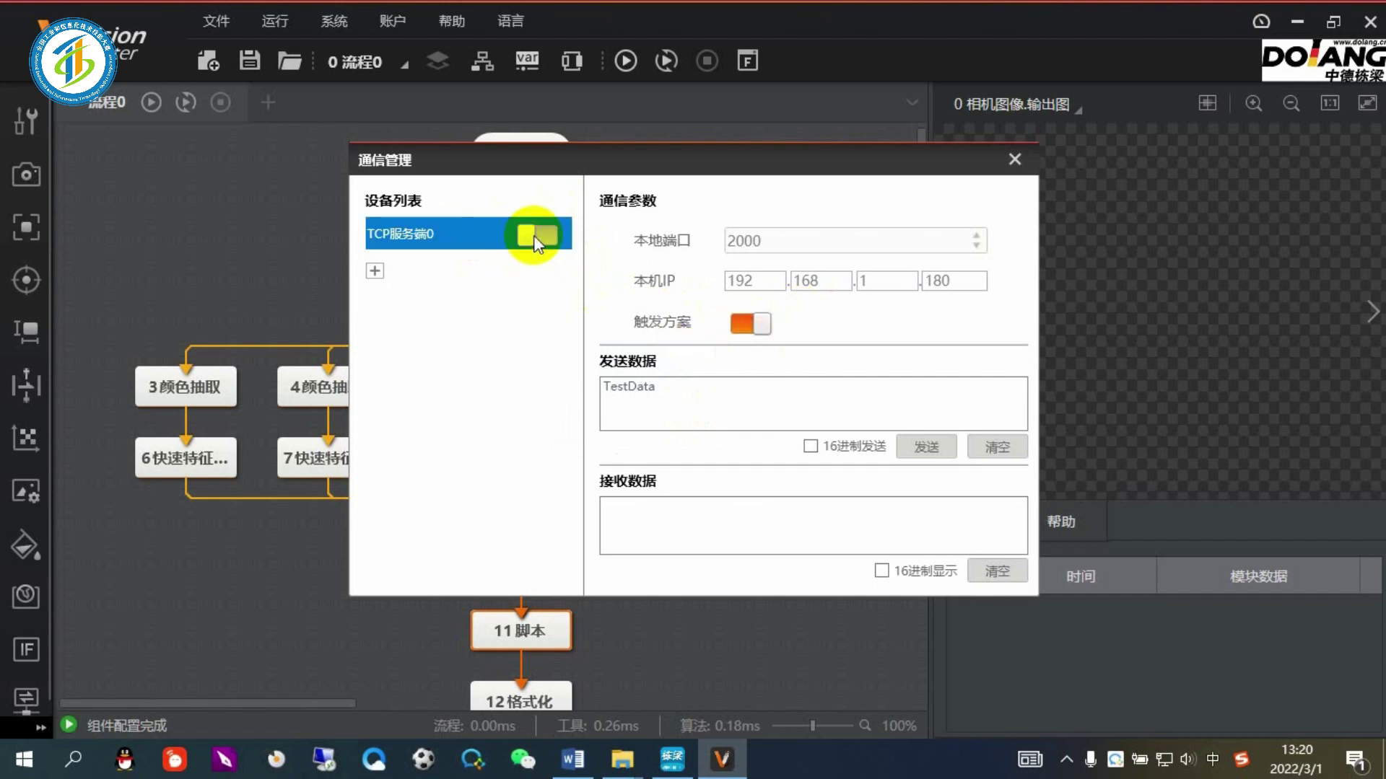
left_click(694, 424)
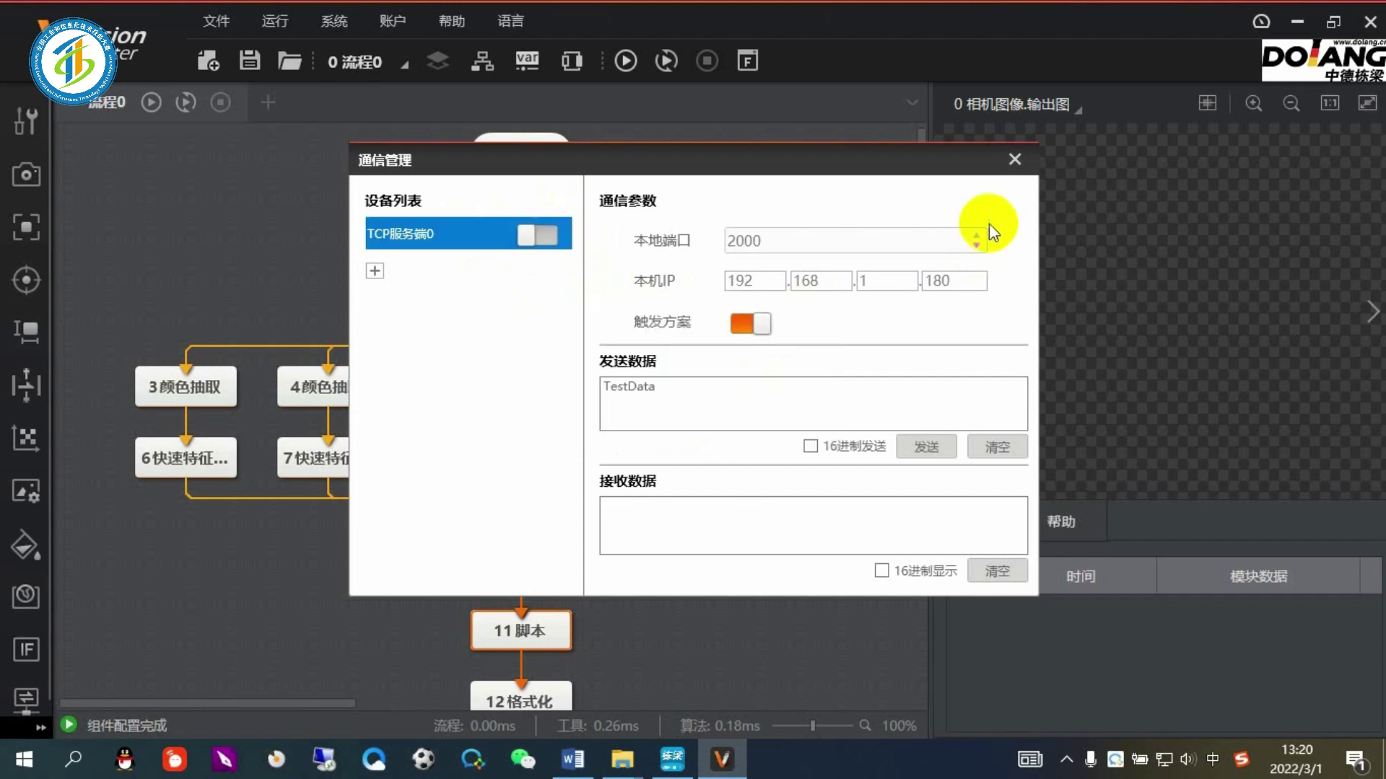
left_click(1014, 160)
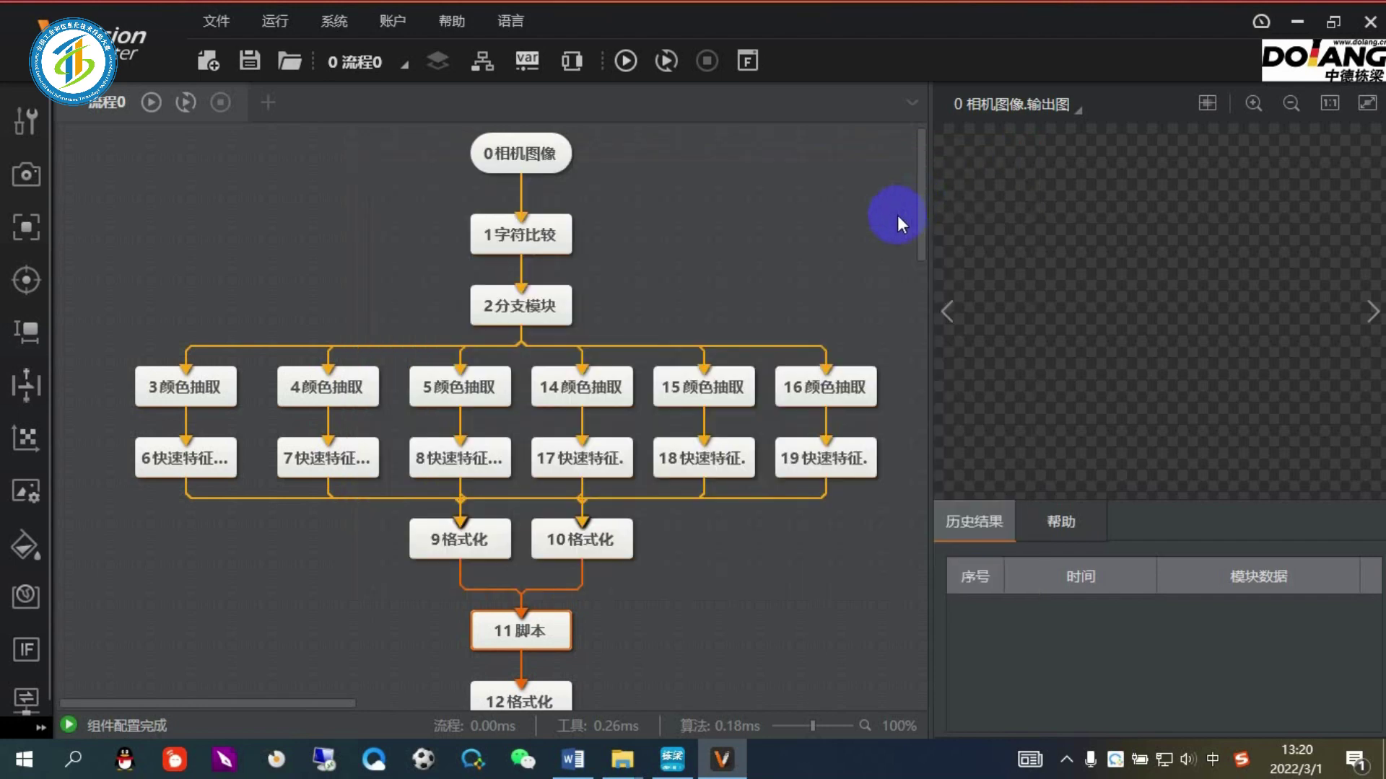
Step: Review the match point X format string of module 9格式化 and save its format settings
double_click(473, 538)
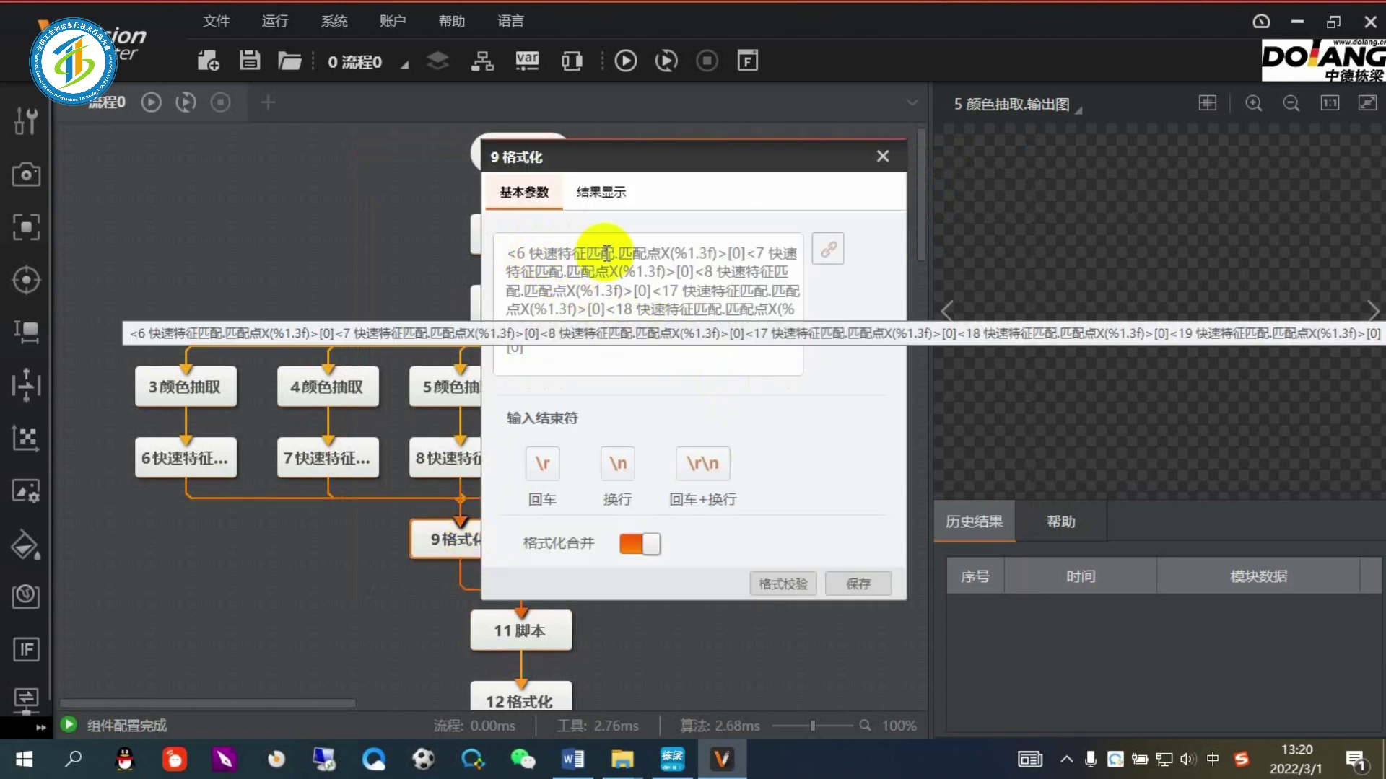
left_click(573, 346)
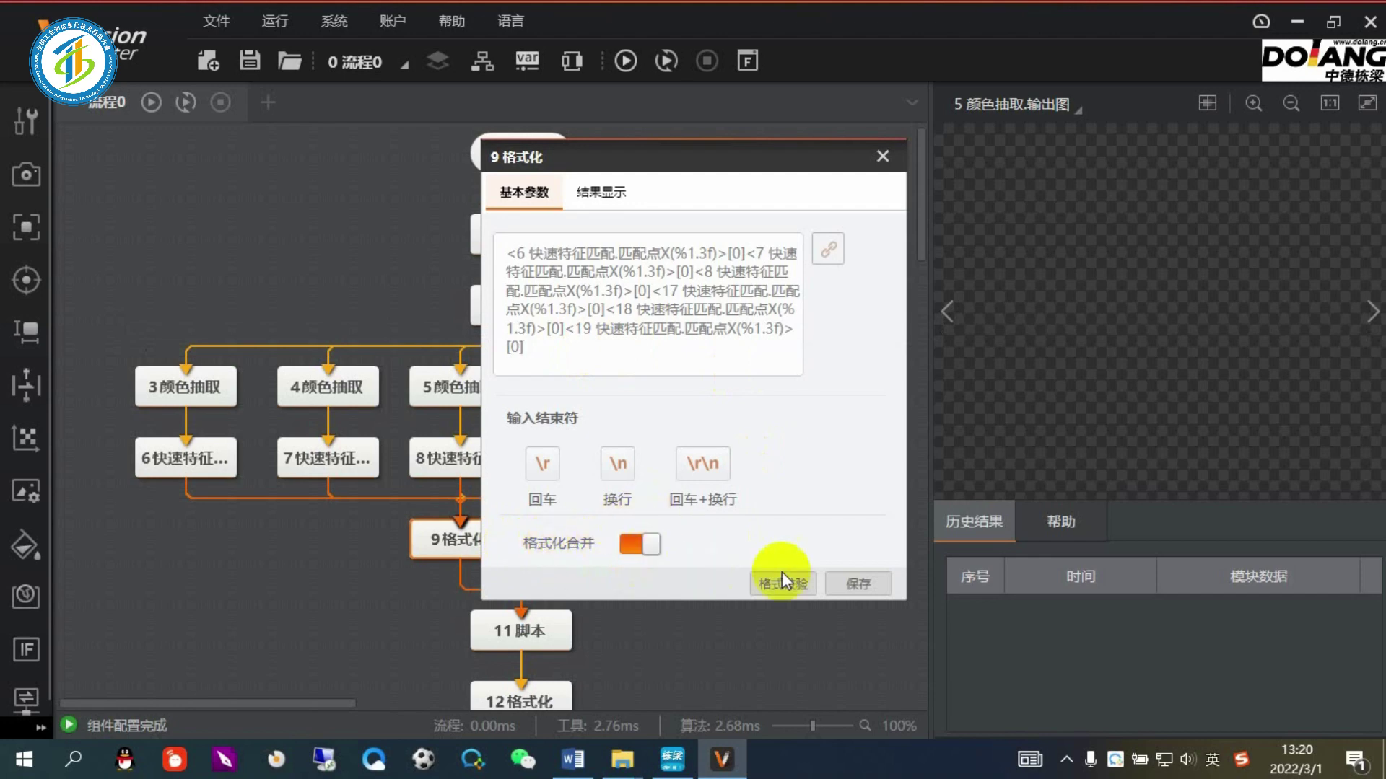
left_click(845, 586)
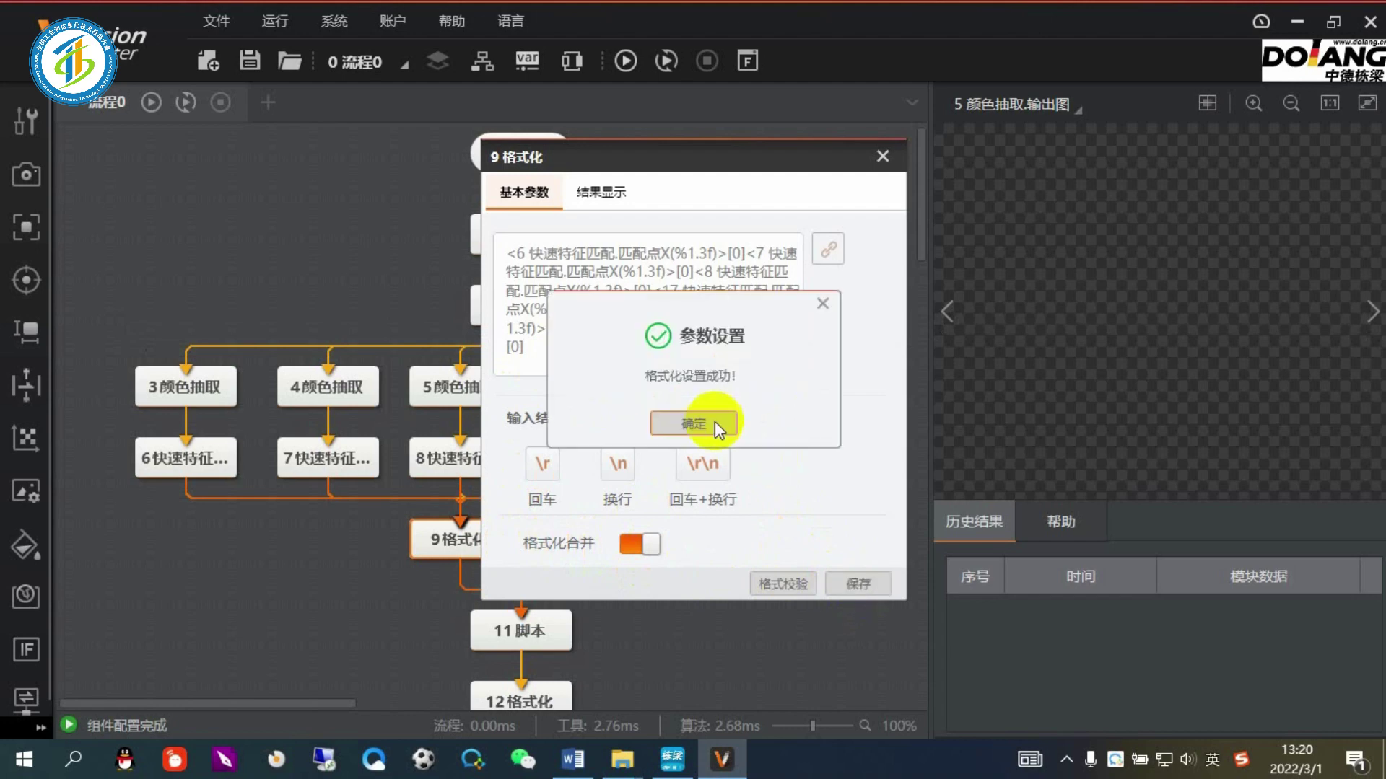
left_click(722, 421)
left_click(882, 156)
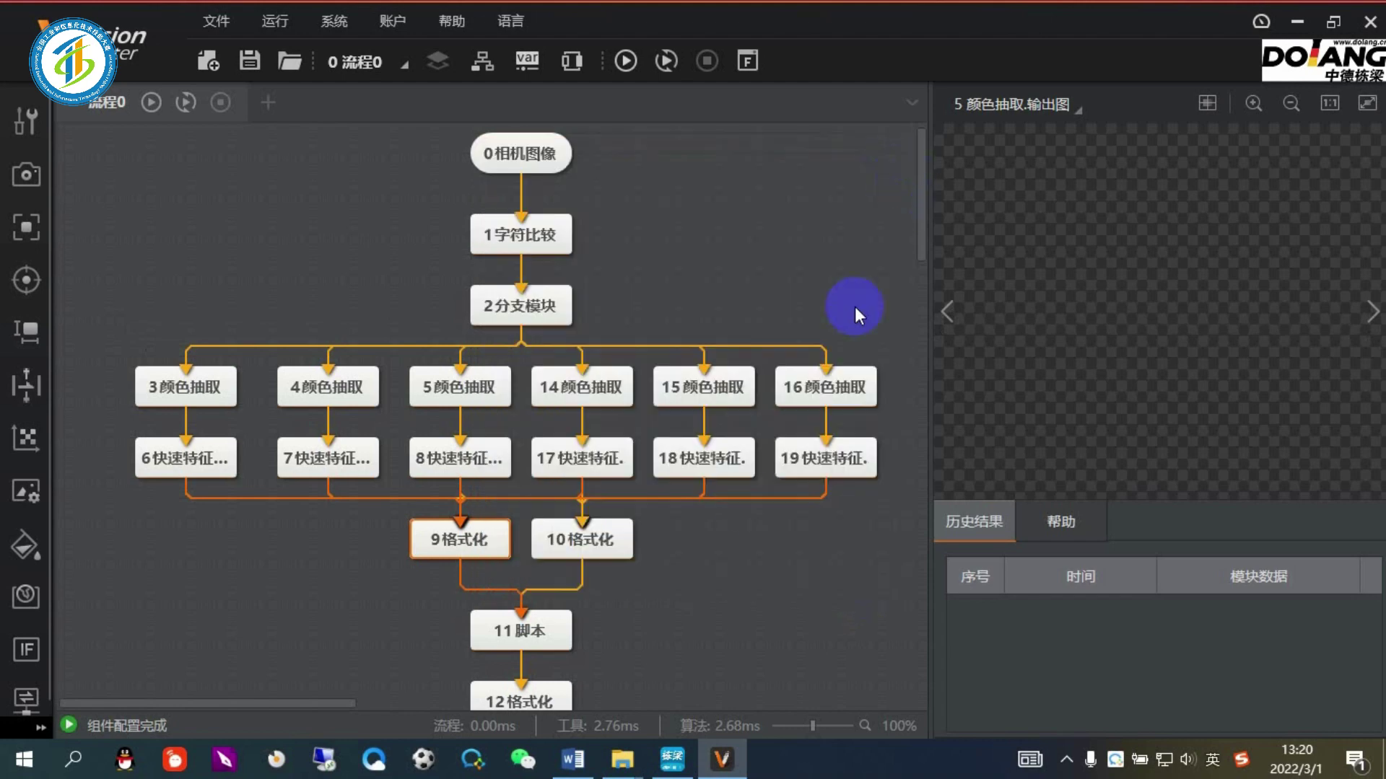
Step: Examine the x and y range conditions and their send values in the Process function of module 11脚本
left_click(538, 629)
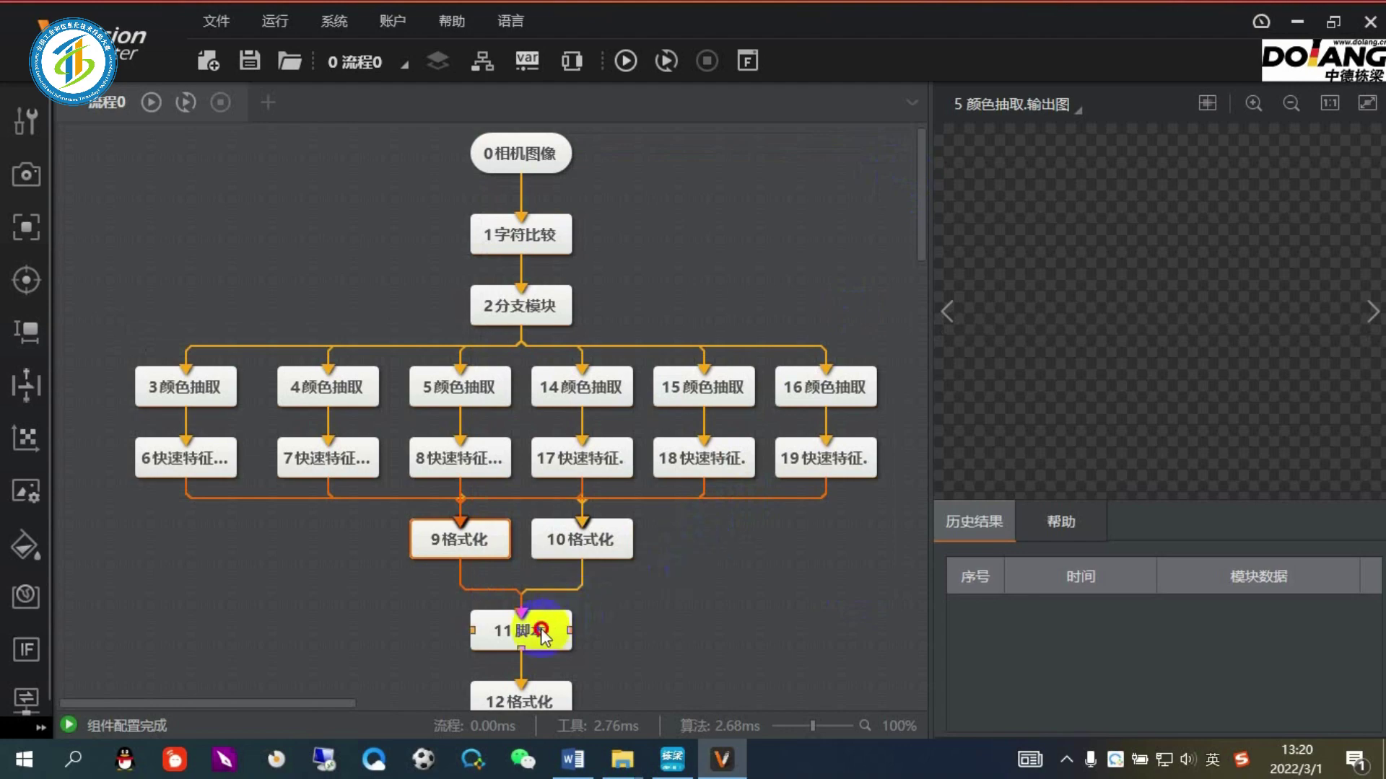
double_click(540, 629)
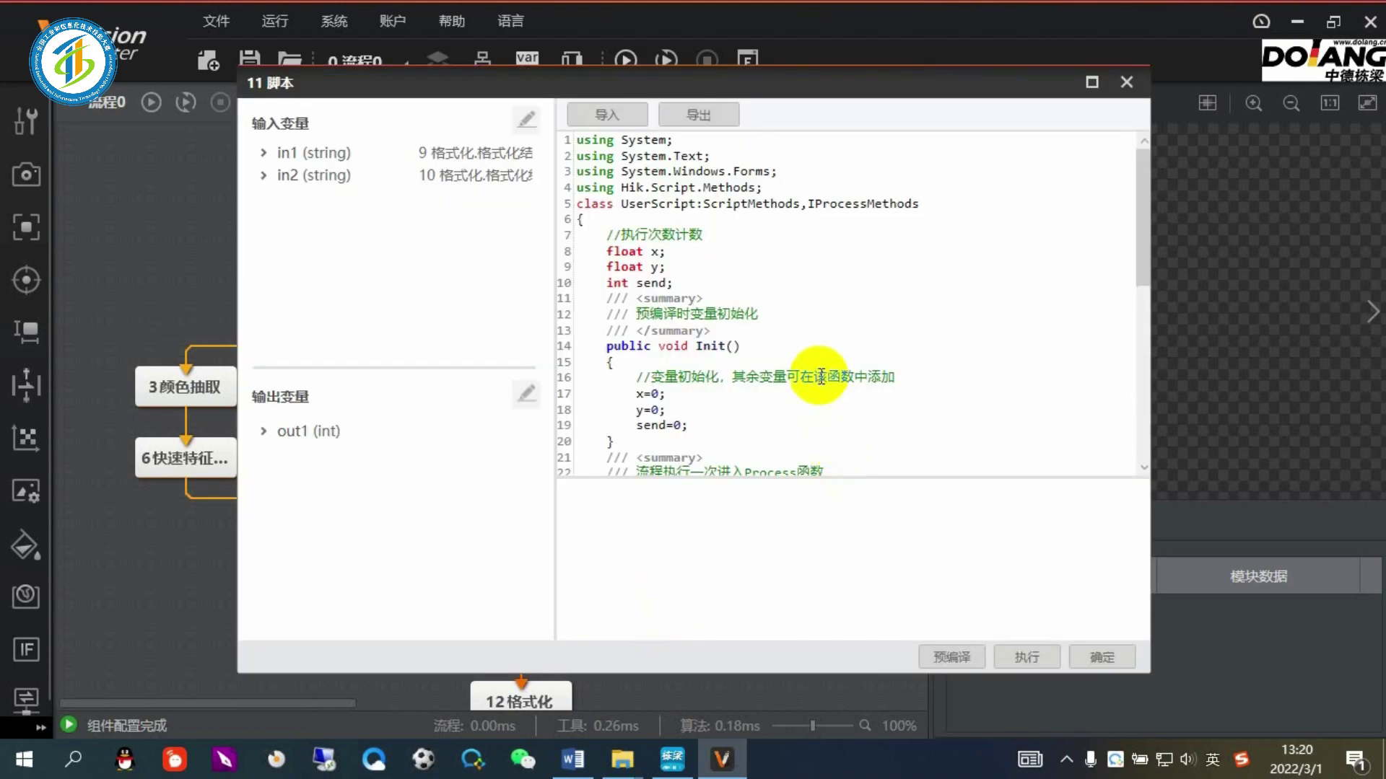
scroll(830, 372, "down", 7)
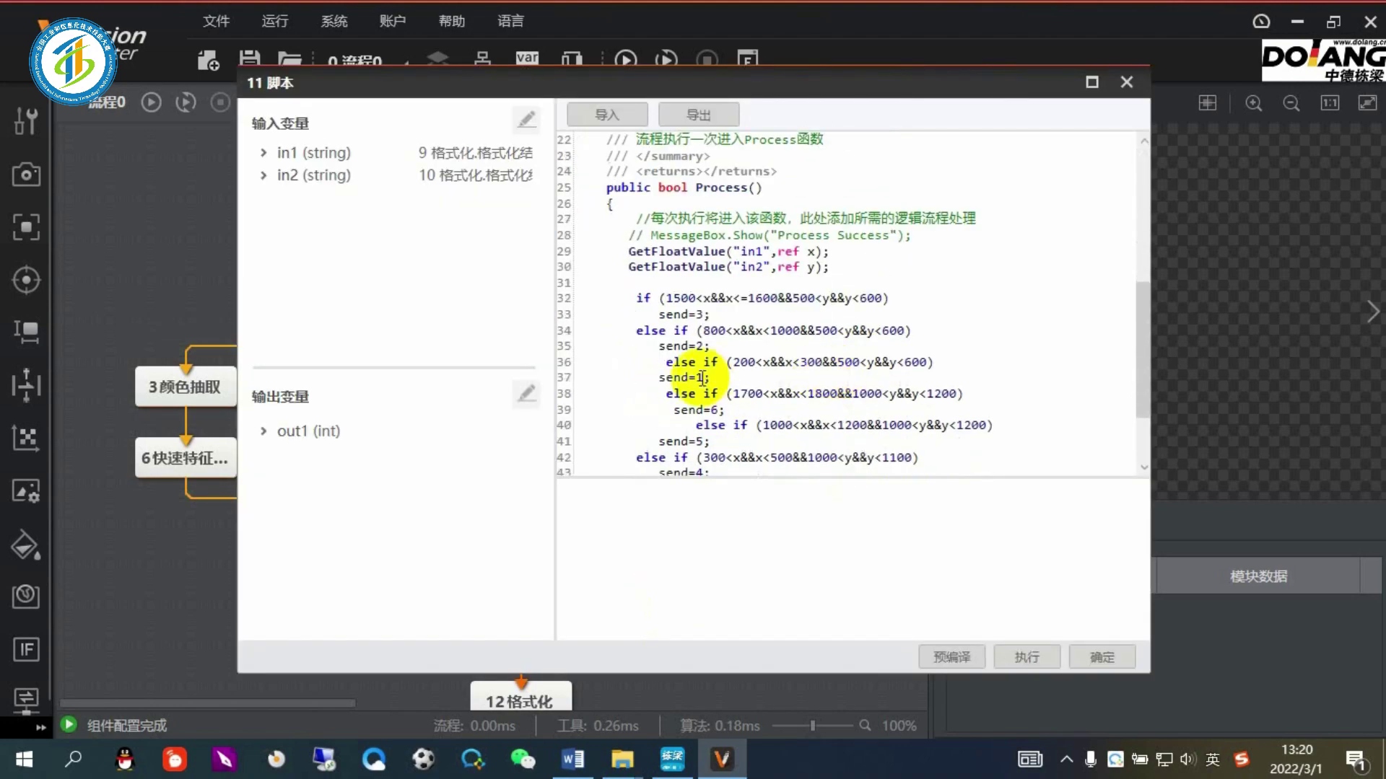
left_click(707, 302)
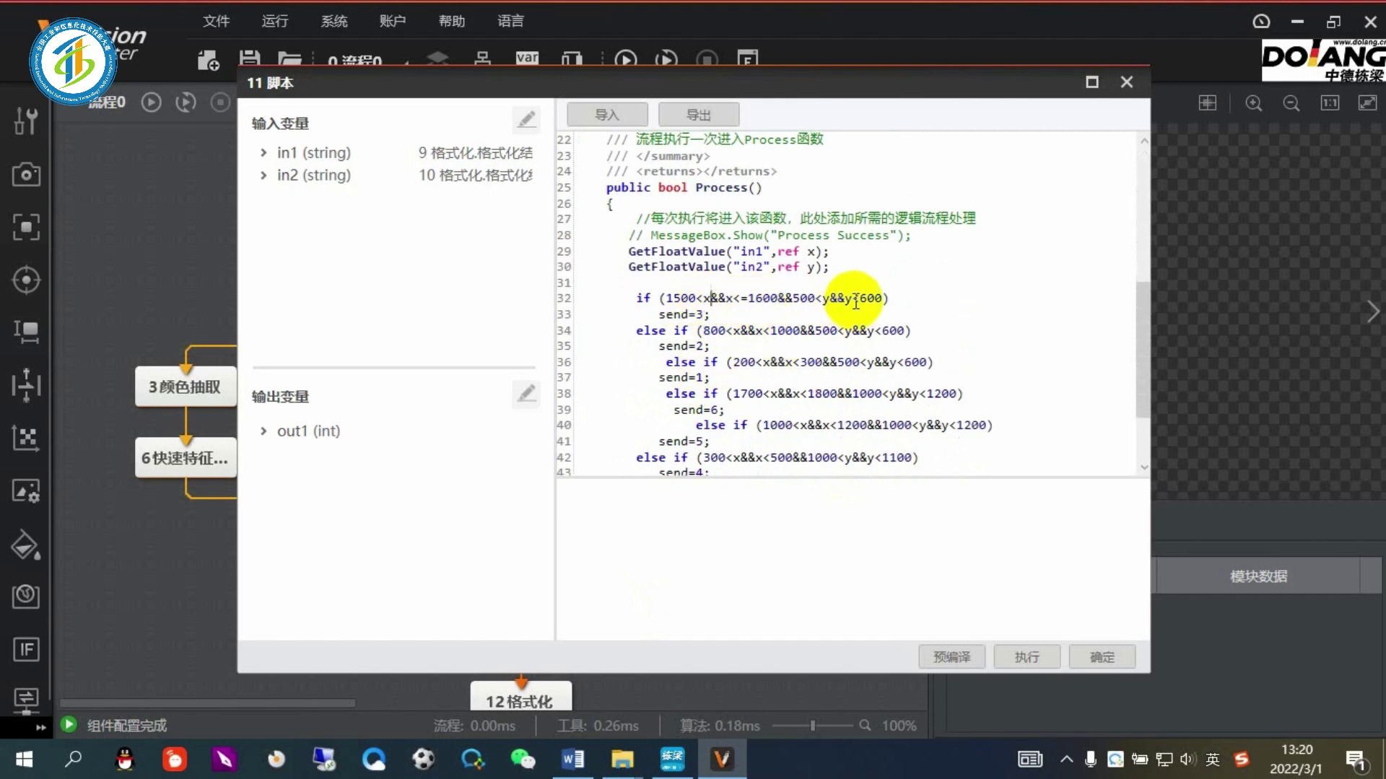
left_click(918, 300)
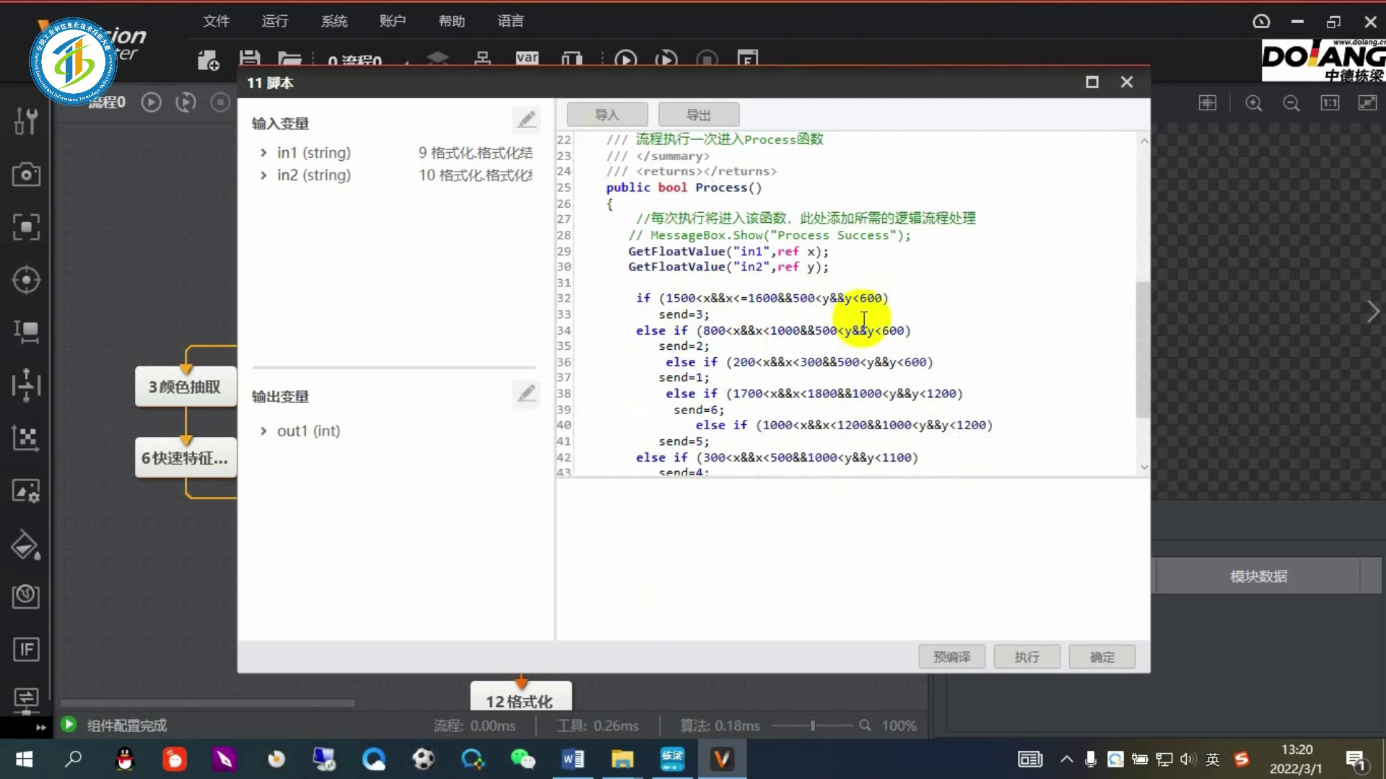
left_click(1126, 83)
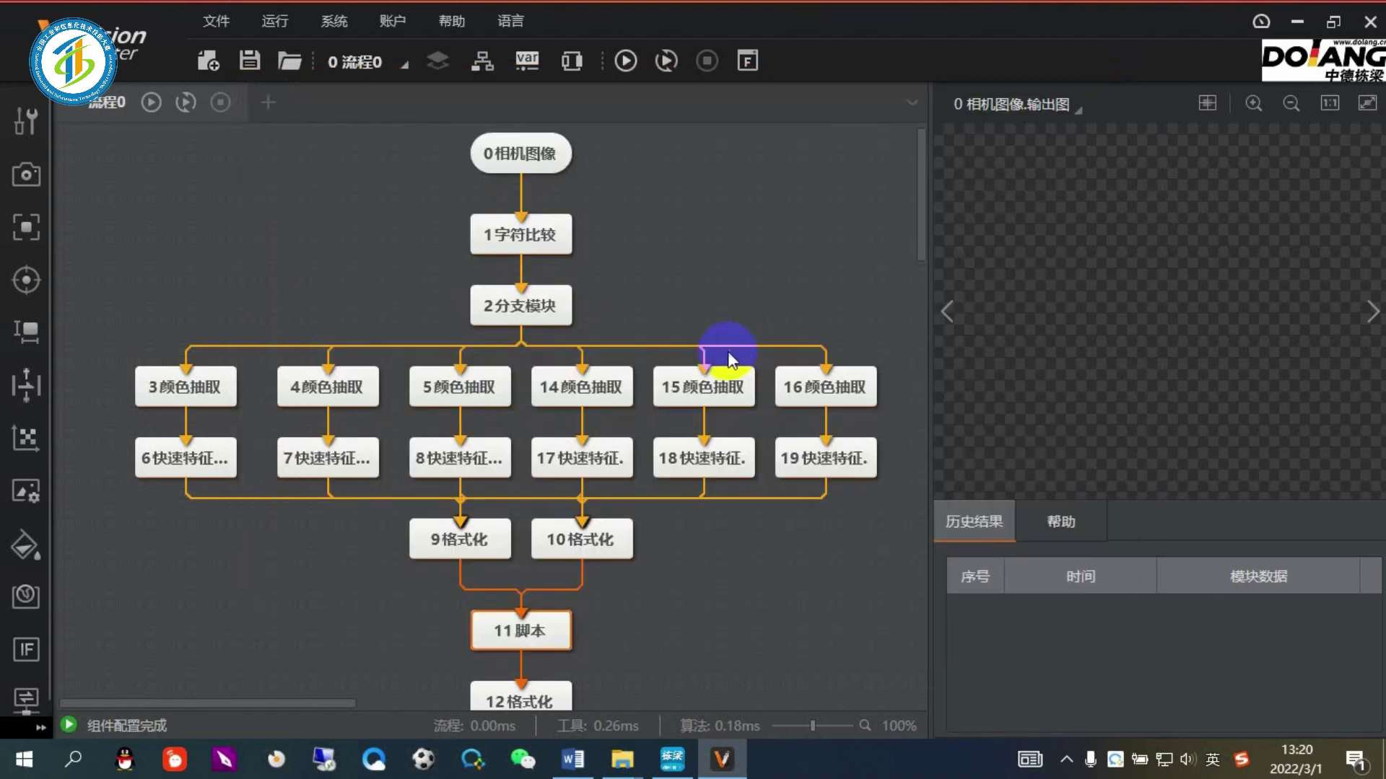
Step: Review the colour space and channel limits in the run parameters of module 3颜色抽取
double_click(228, 389)
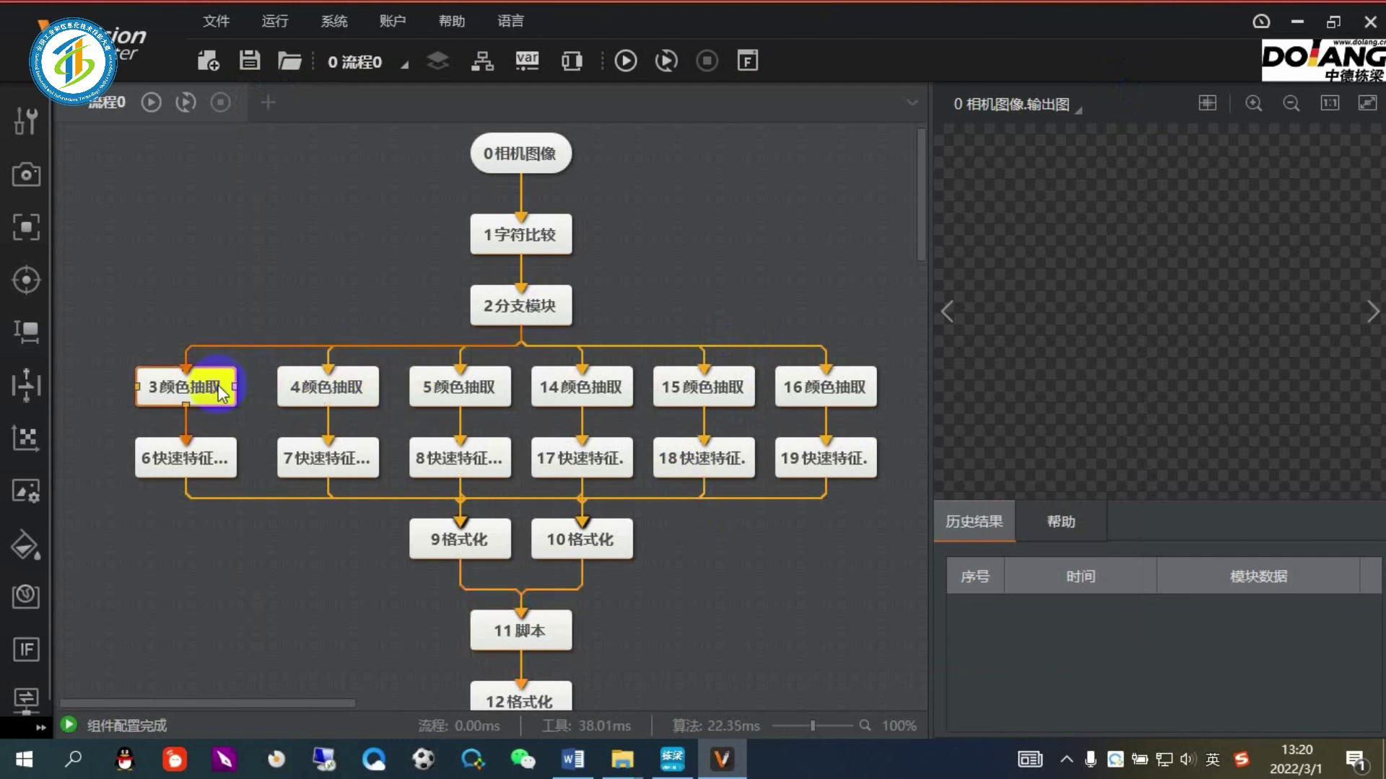
left_click(622, 217)
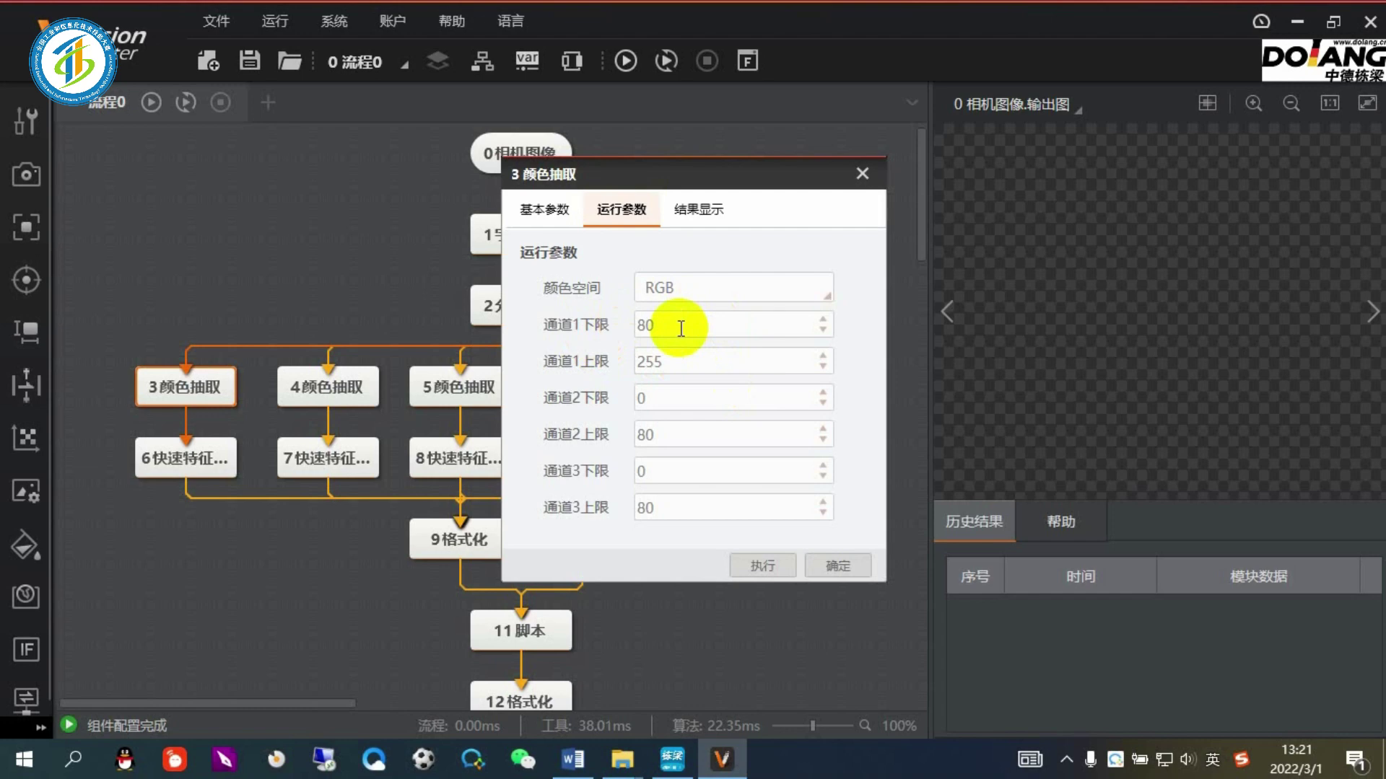
left_click_drag(665, 170, 627, 426)
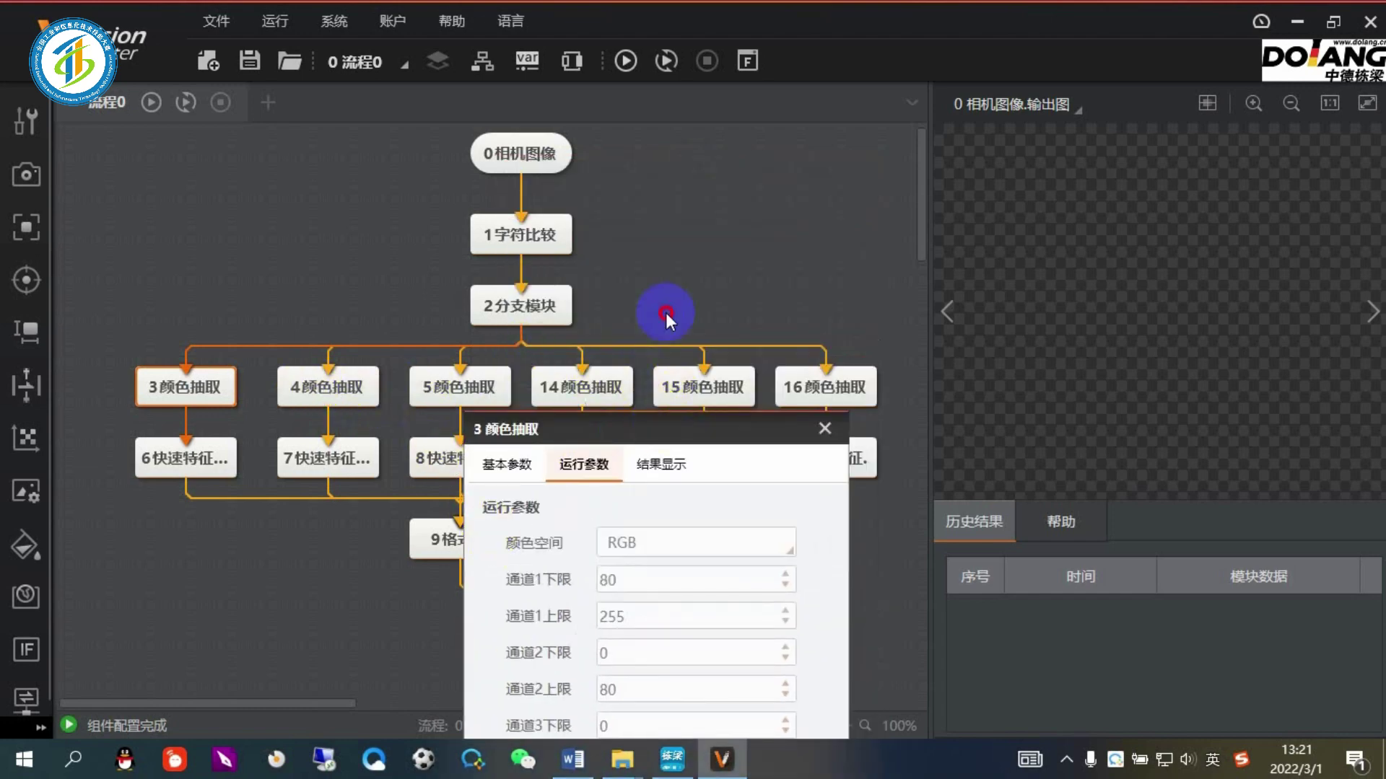
left_click_drag(666, 314, 668, 262)
left_click(834, 269)
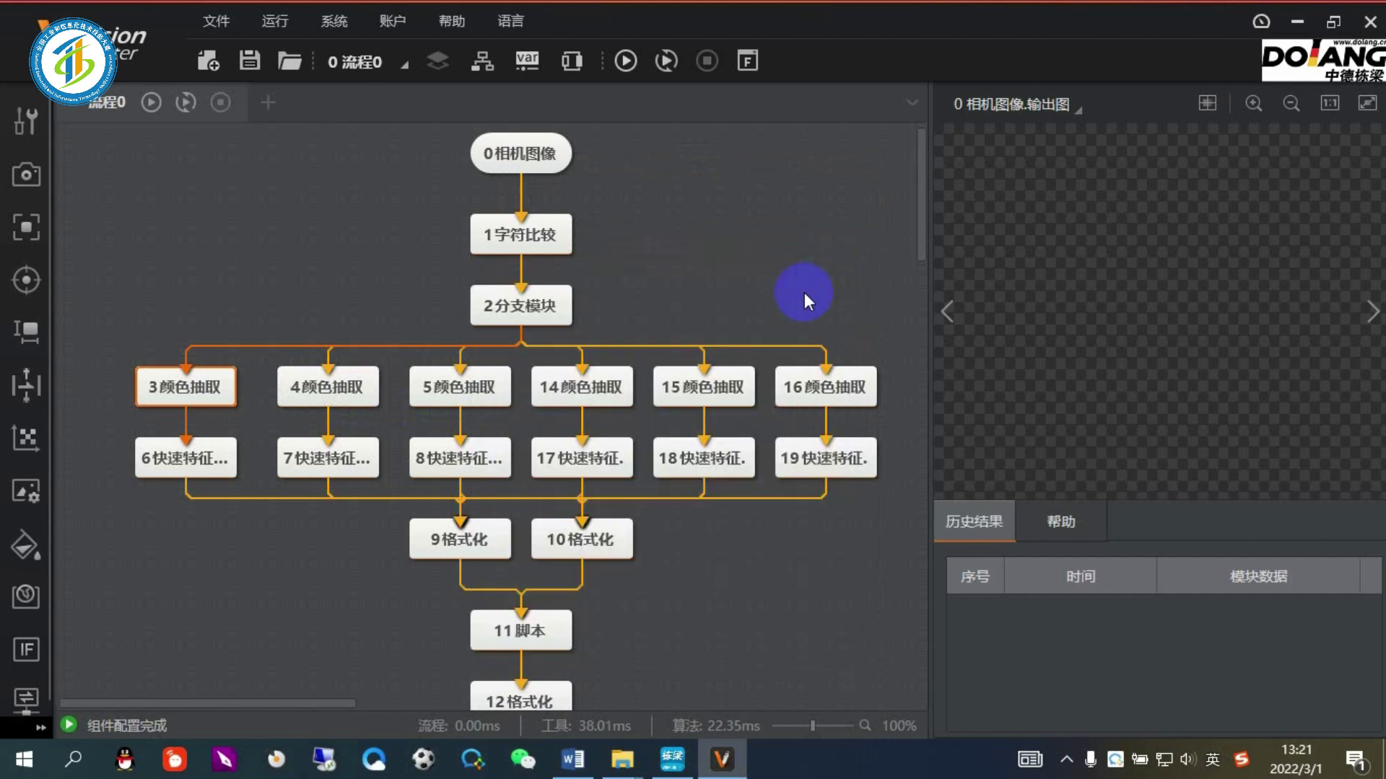
scroll(671, 580, "down", 2)
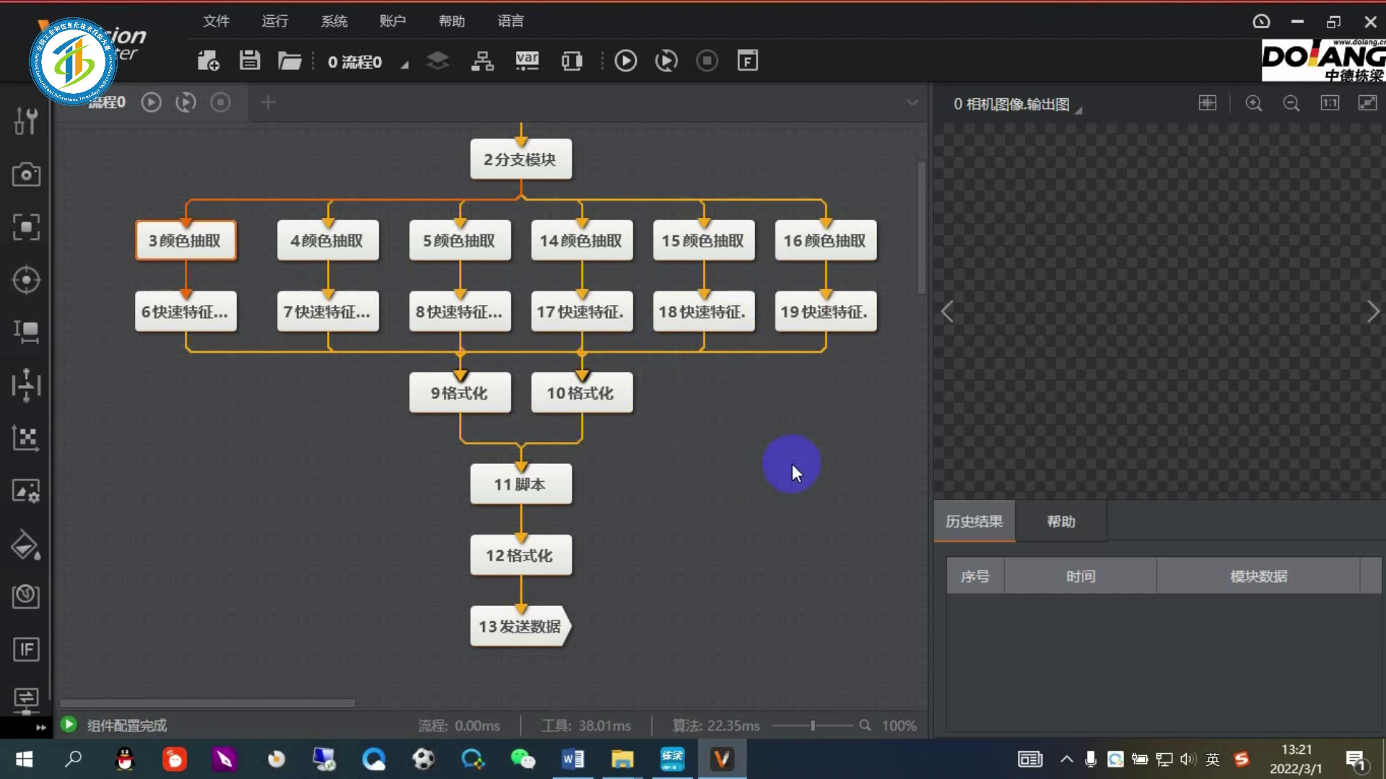
scroll(791, 465, "up", 1)
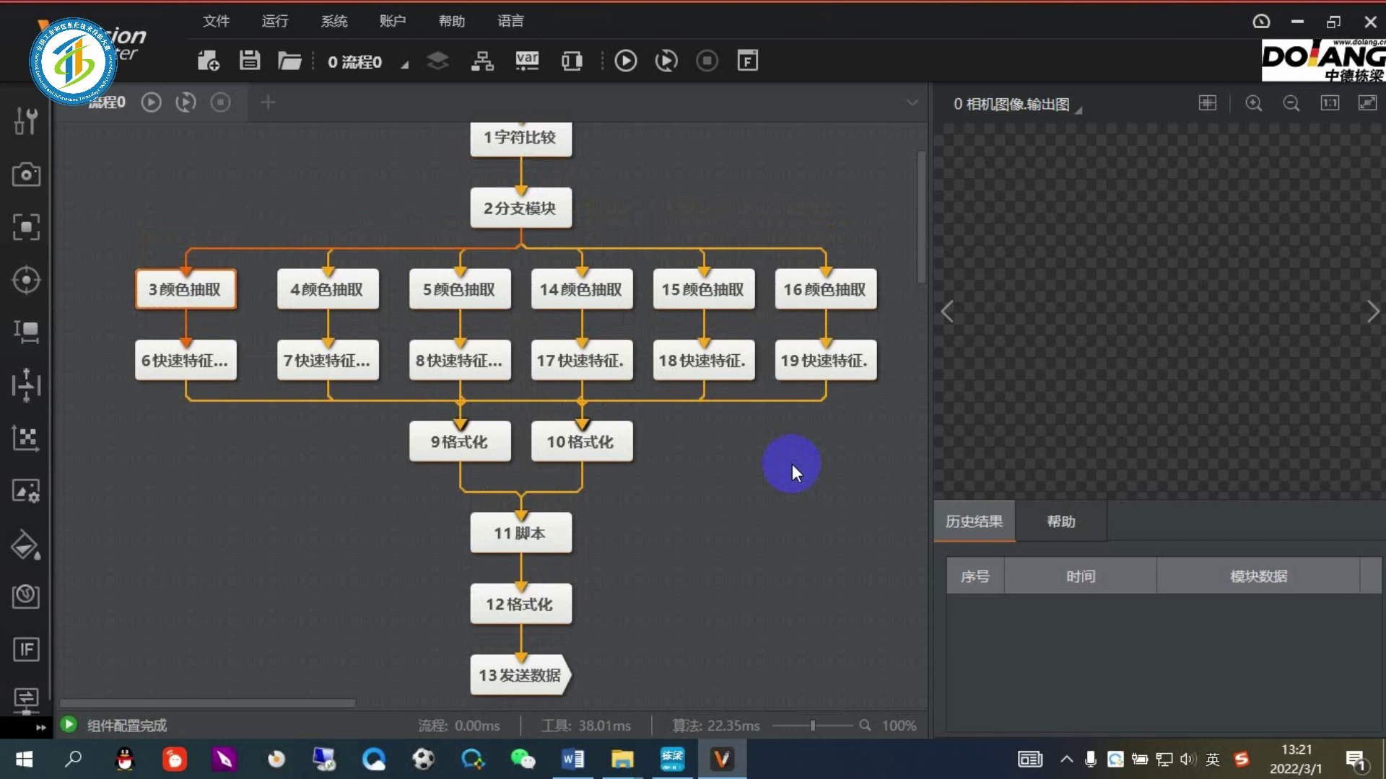
scroll(791, 465, "up", 1)
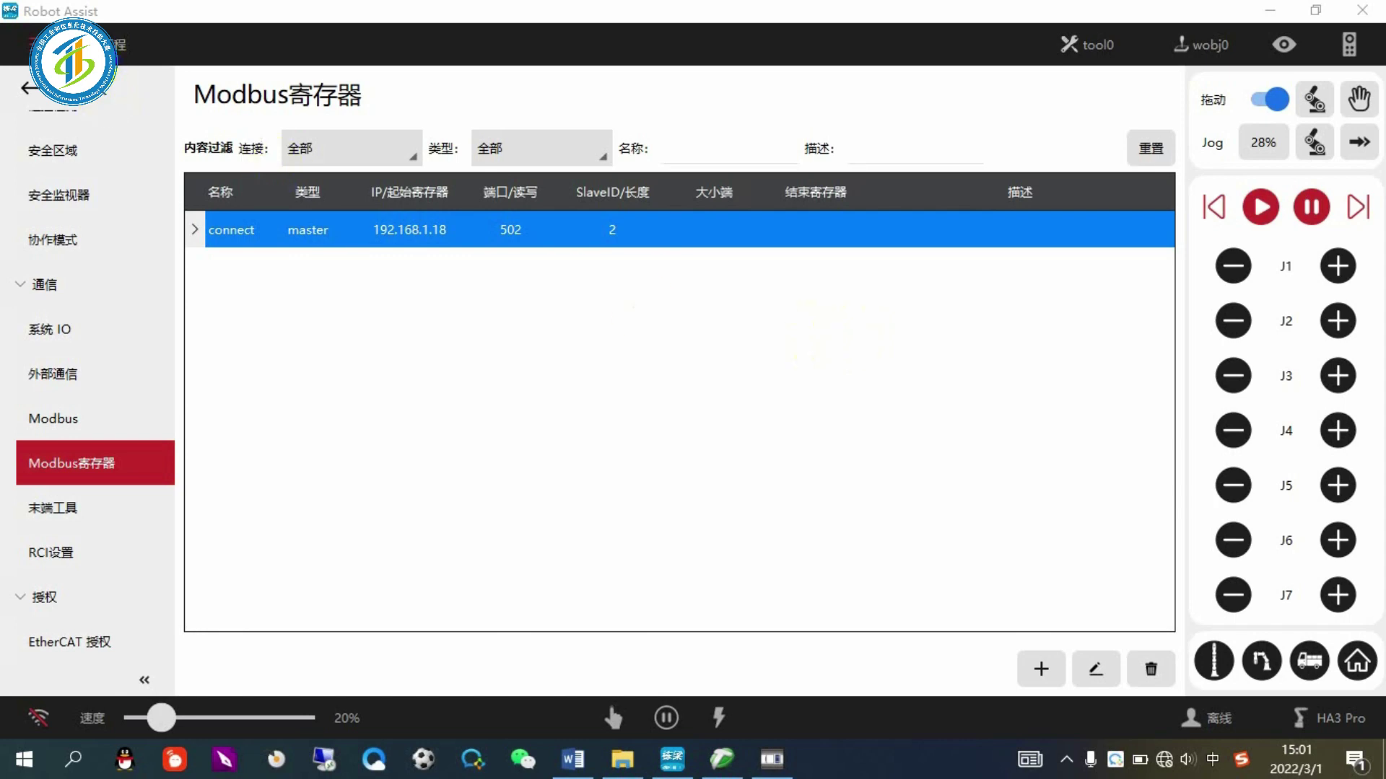
Step: In Robot Assist, open the Modbus settings, switch Modbus off, and check the port and Slave ID fields
left_click(36, 43)
left_click(180, 191)
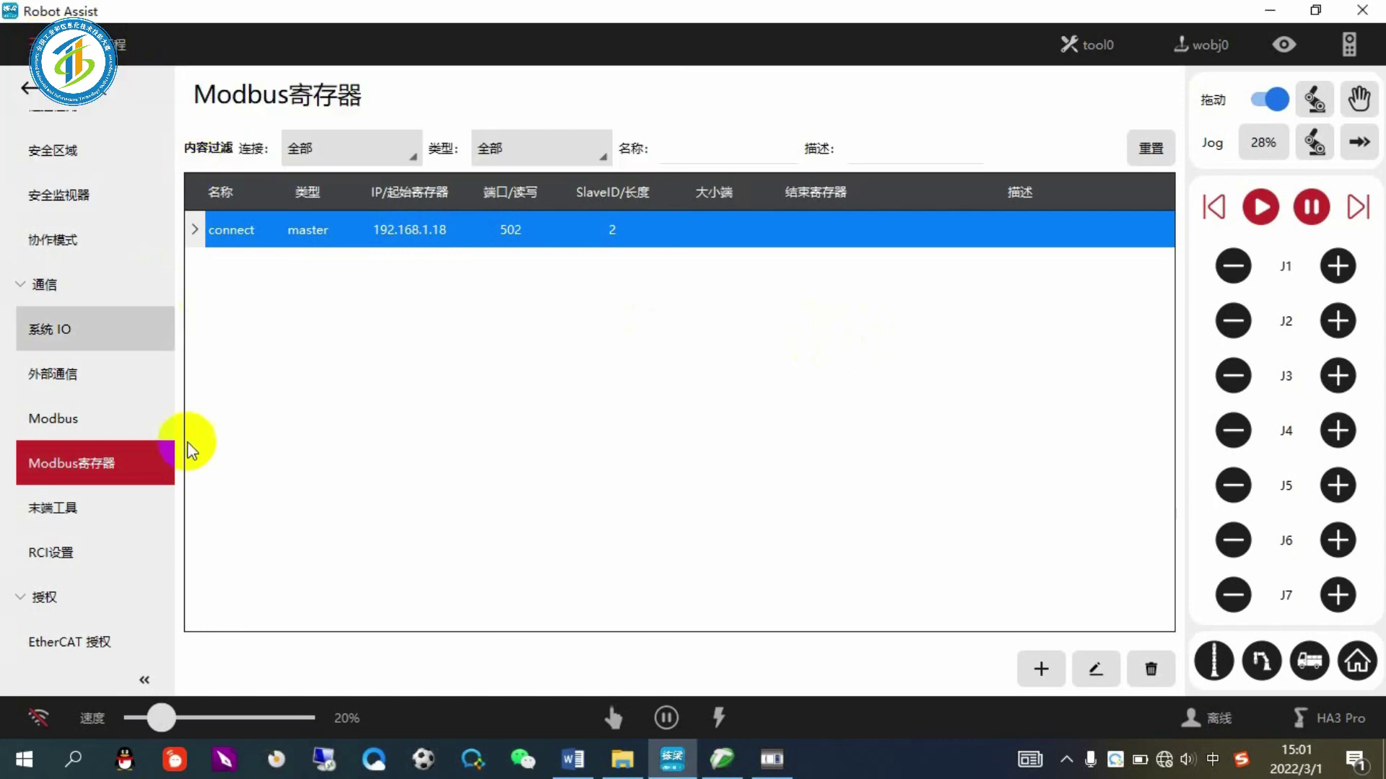
left_click(62, 416)
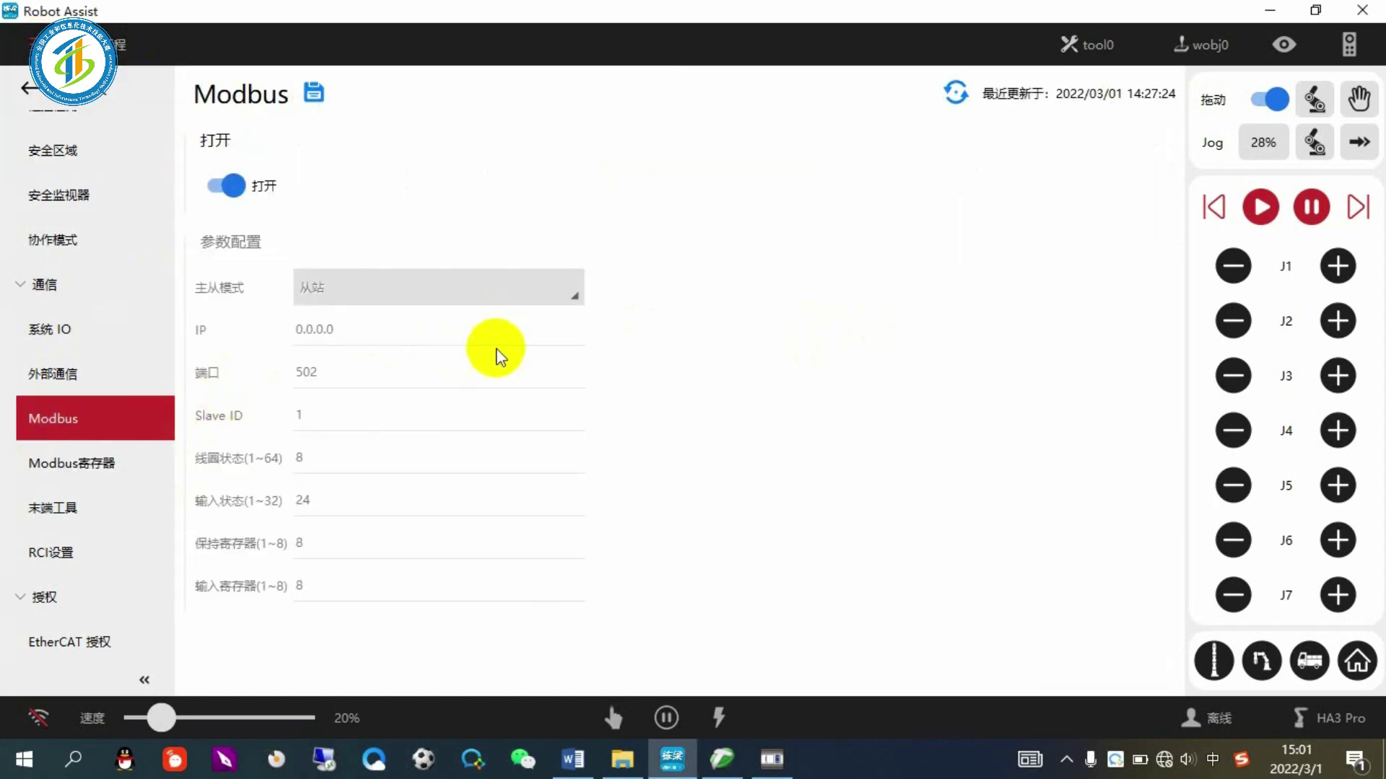
left_click(220, 185)
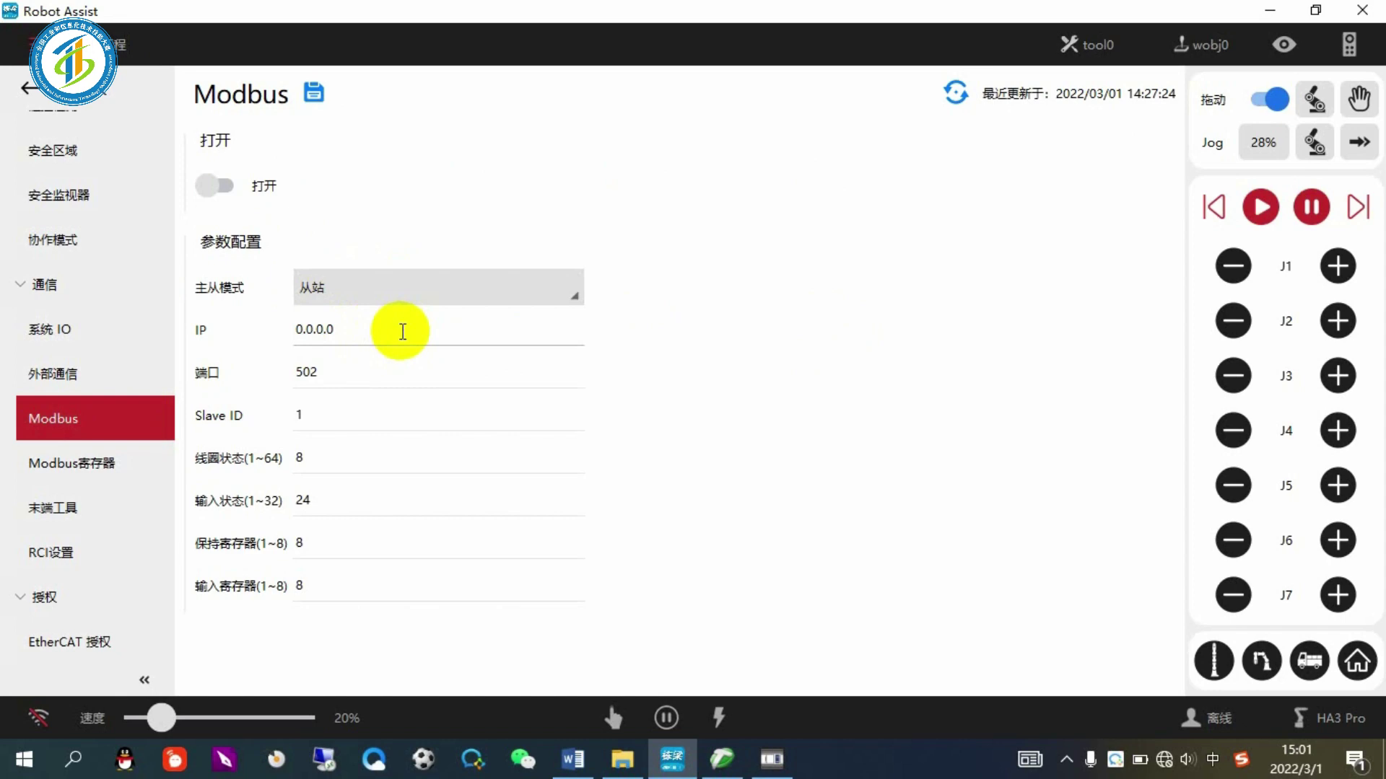
left_click(353, 378)
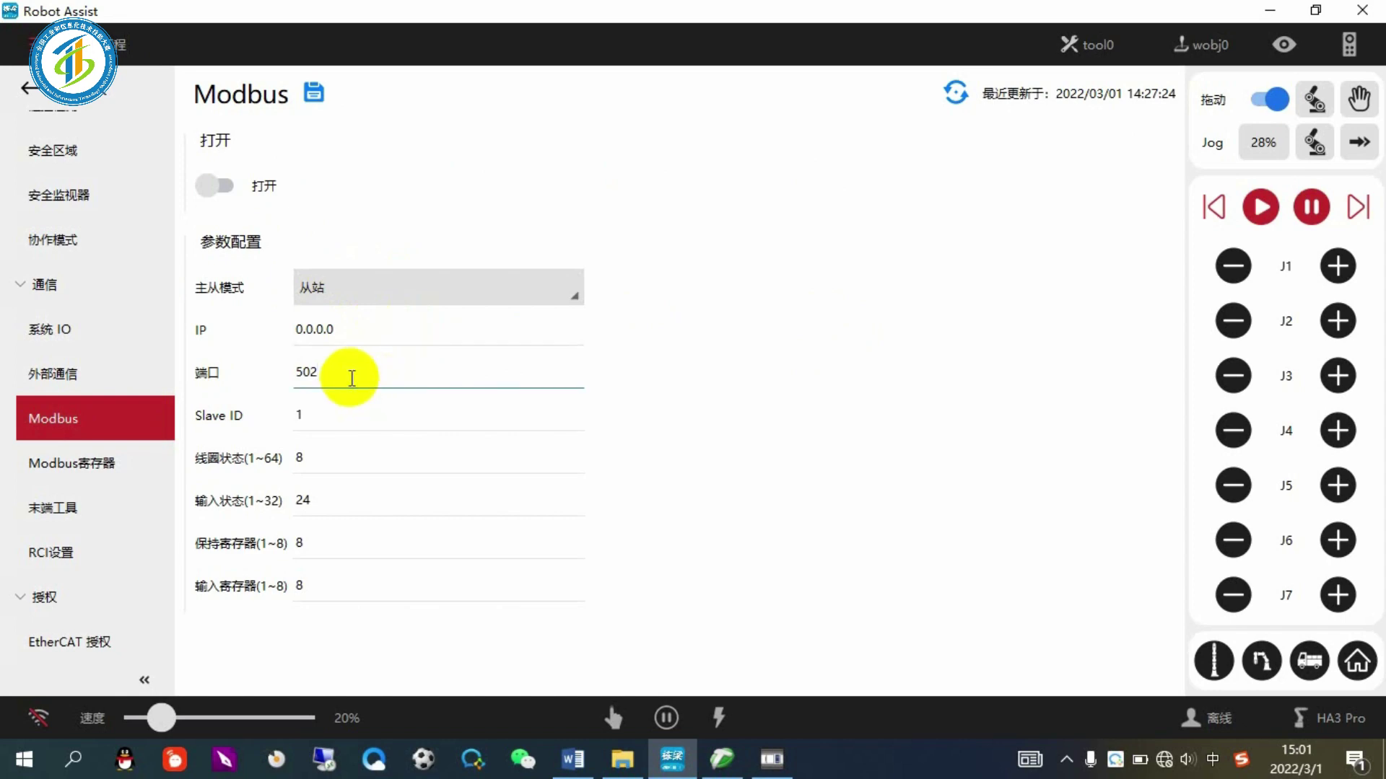
left_click(332, 421)
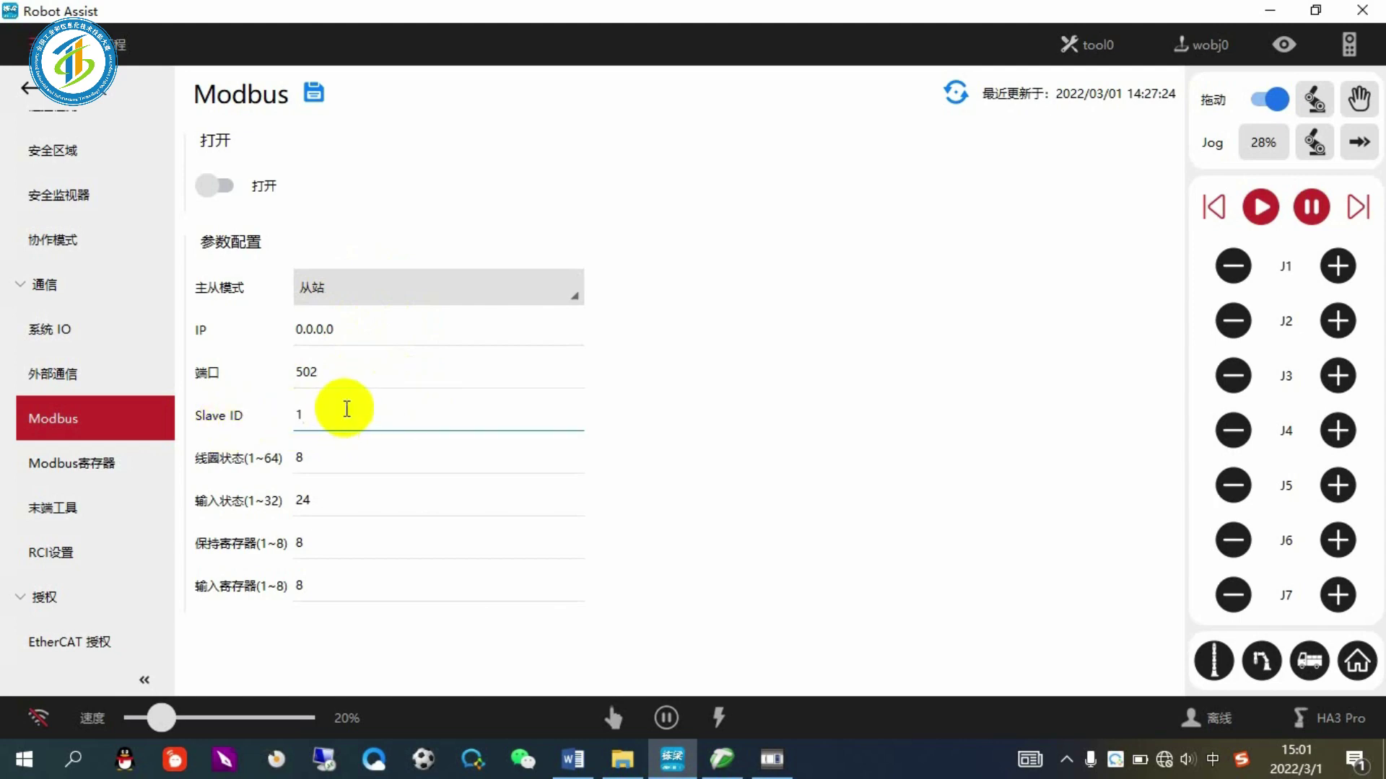
Step: Check the Modbus register list, then switch Modbus on and save its configuration
left_click(96, 467)
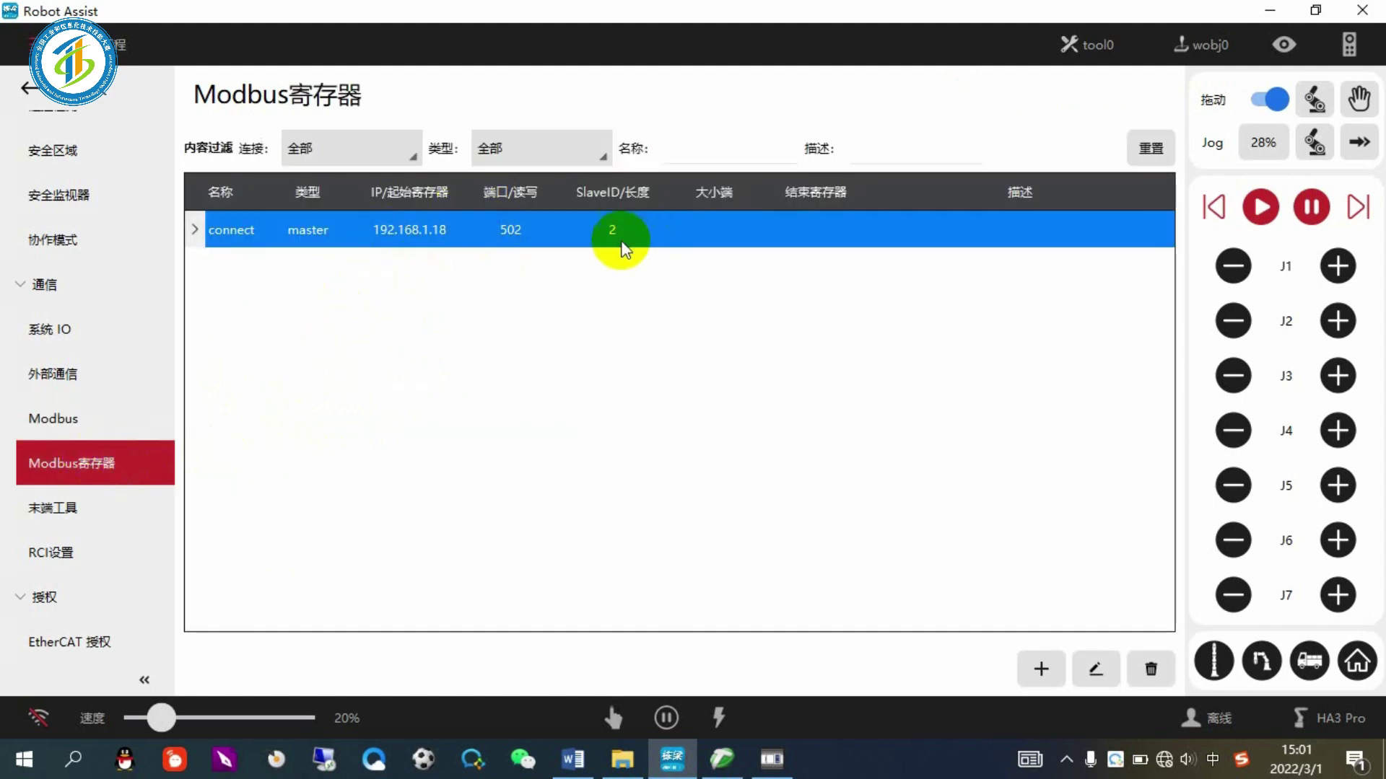
left_click(144, 419)
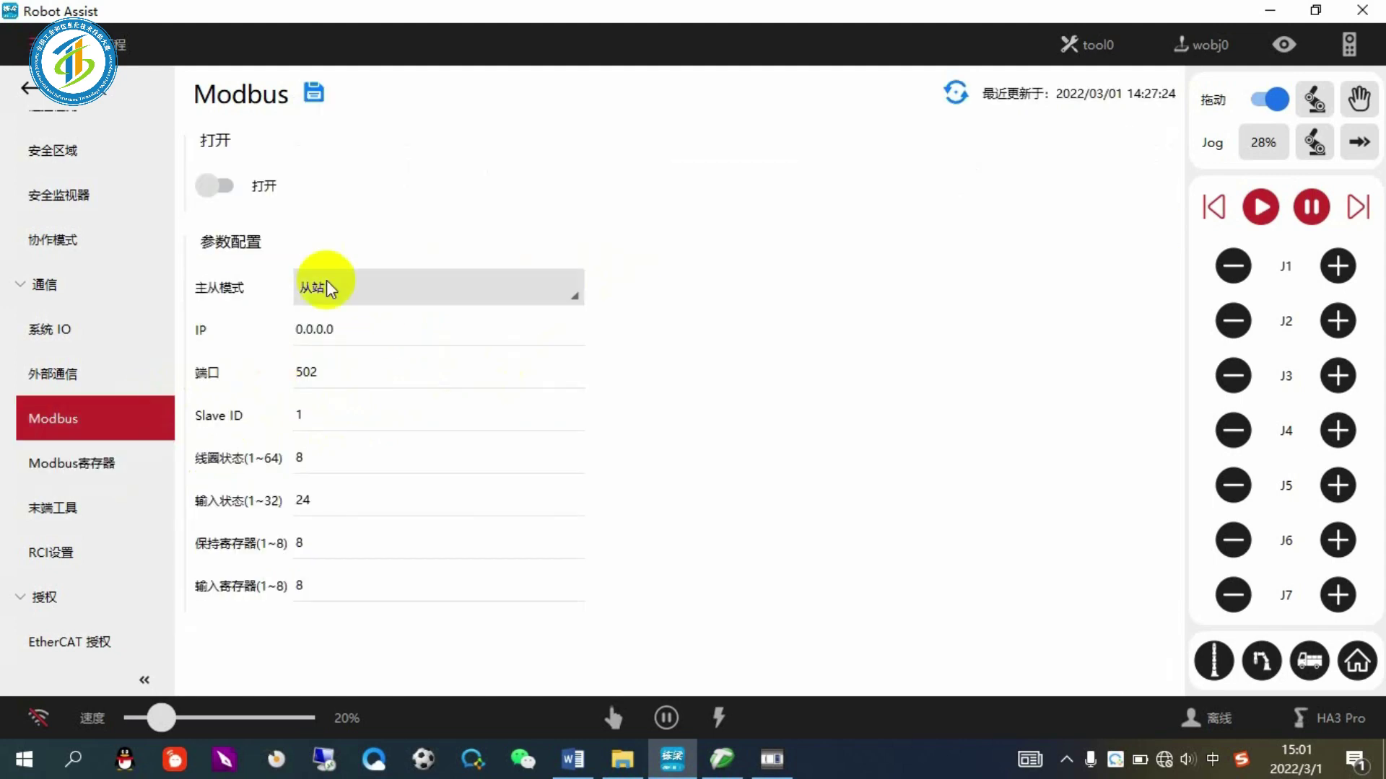
left_click(213, 186)
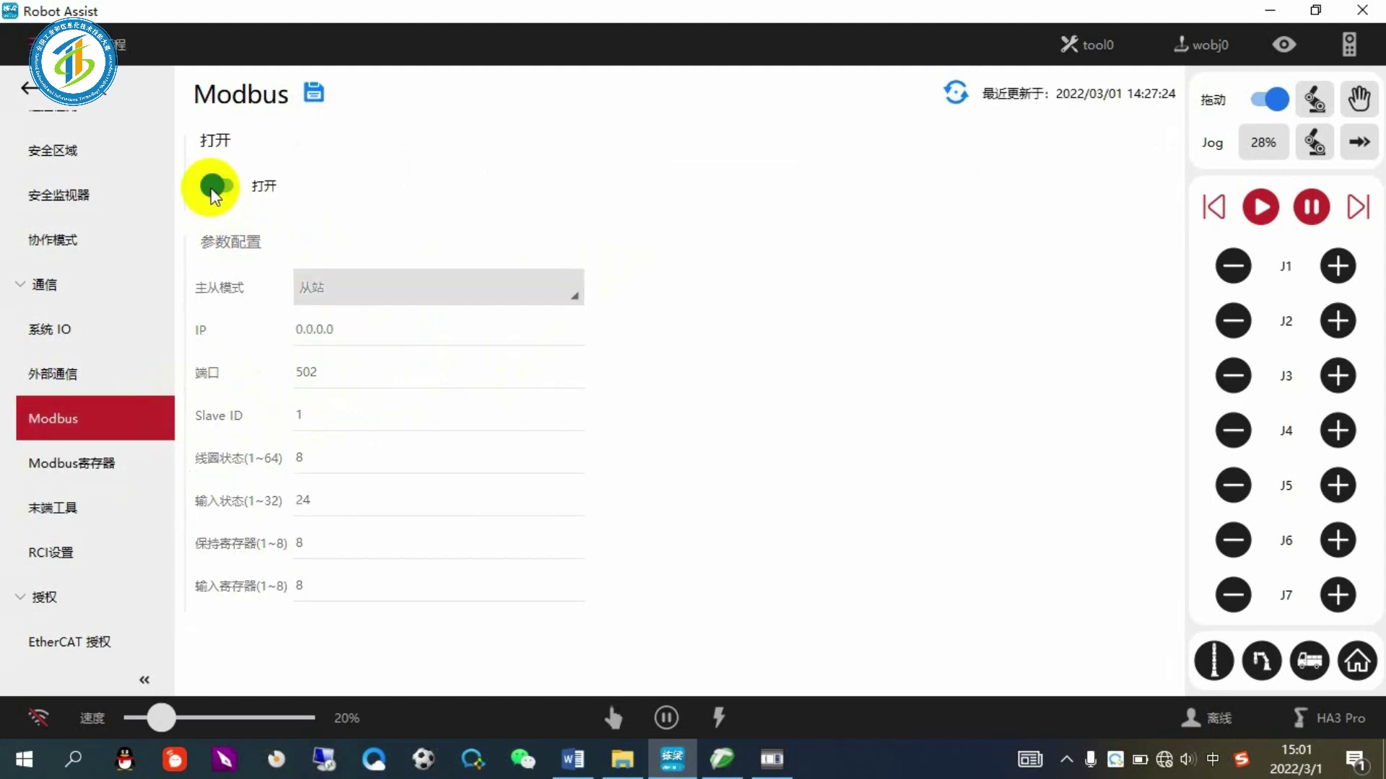
left_click(313, 98)
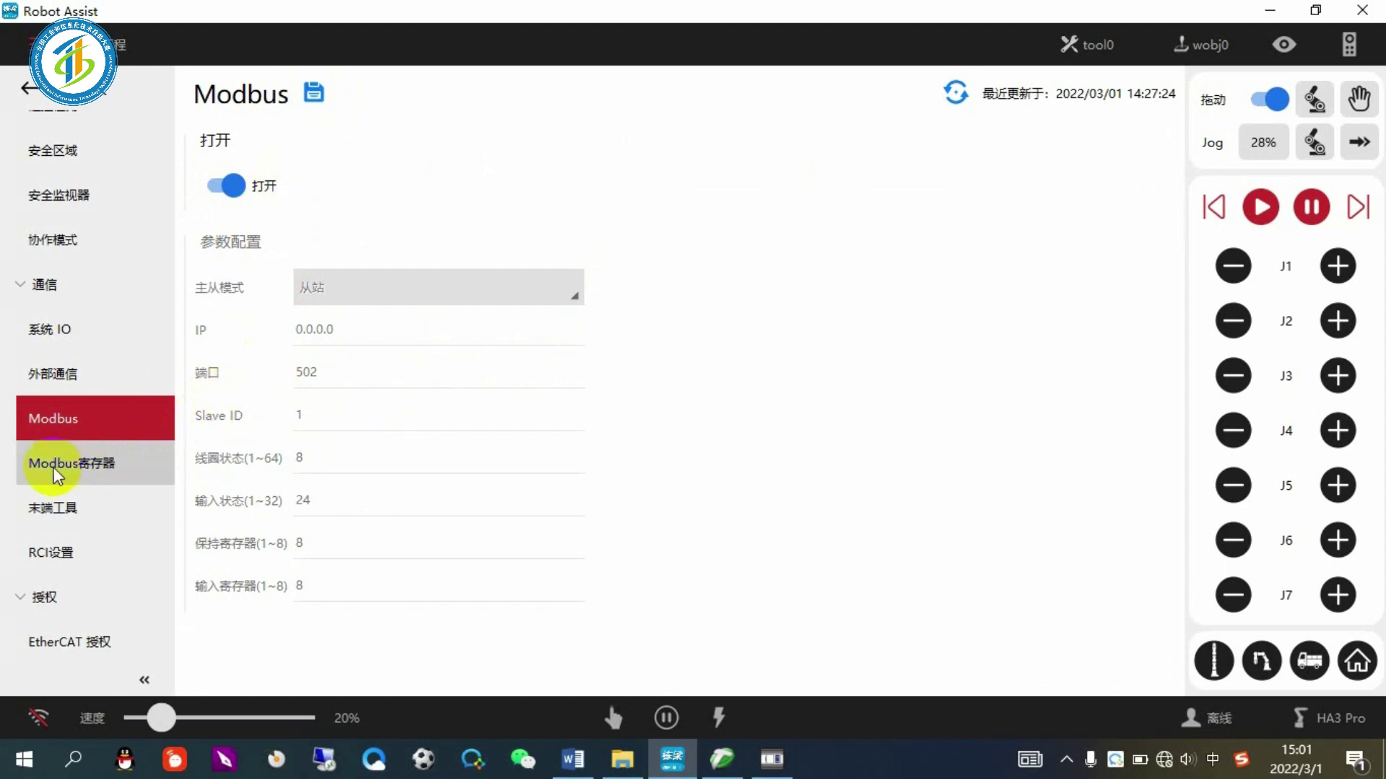
Step: Edit the Modbus register connection connect, set its Slave ID to 2, enable default variable creation, and finish the edit
left_click(75, 468)
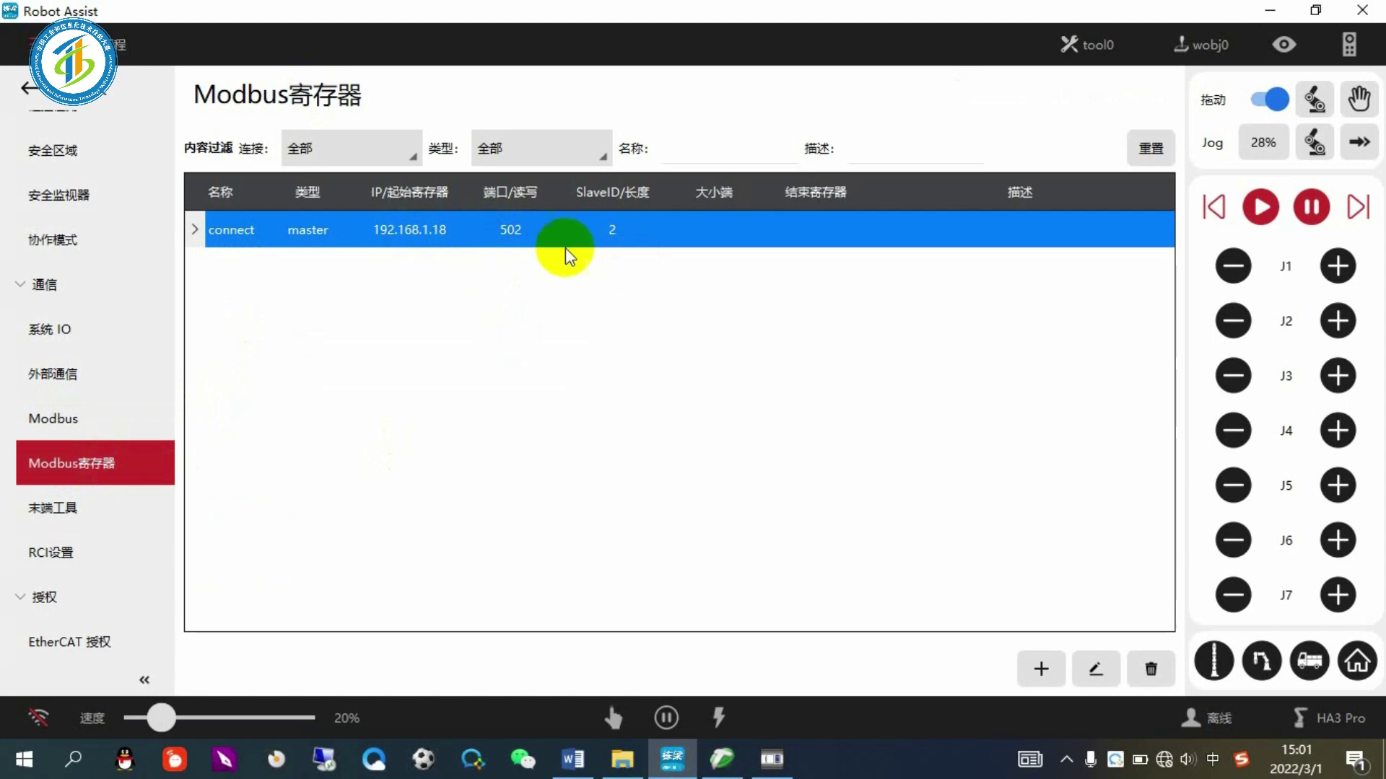
left_click(1101, 673)
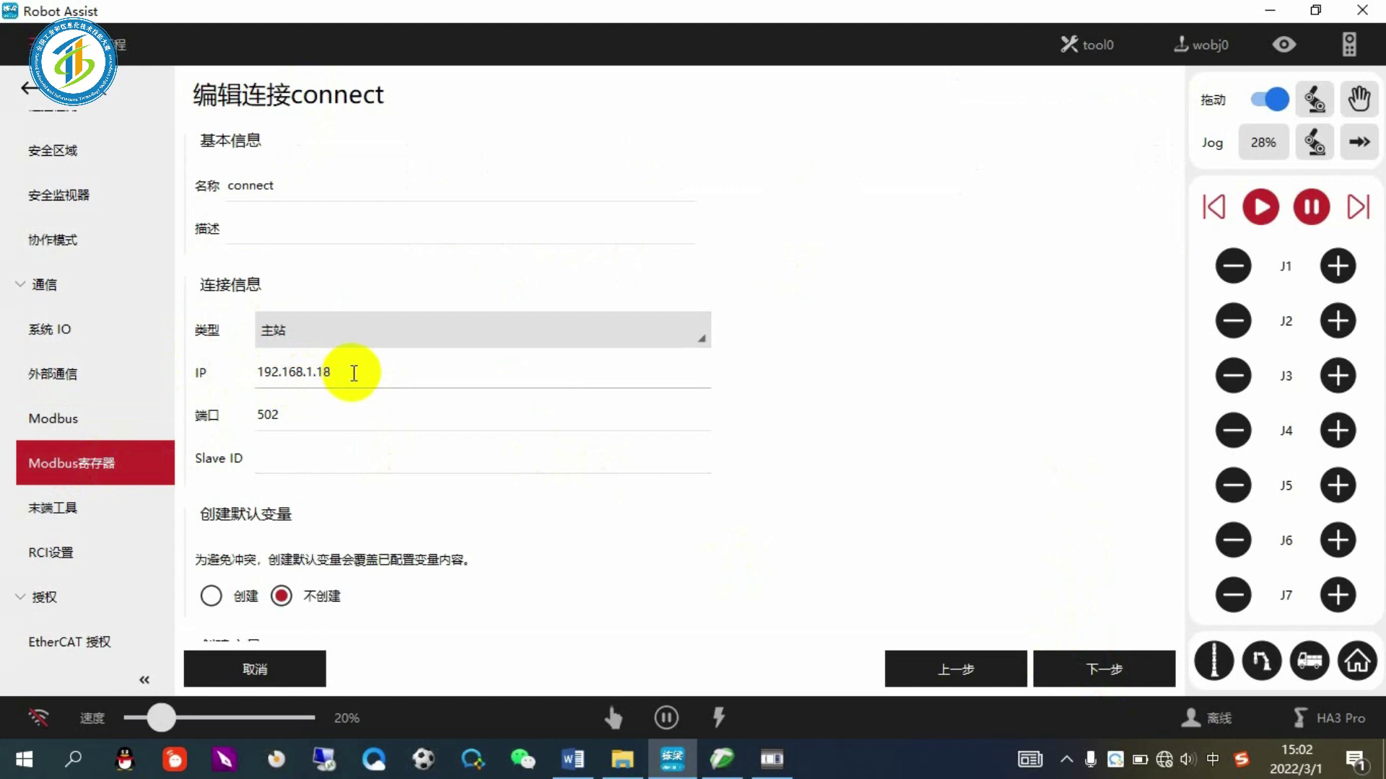
left_click(264, 412)
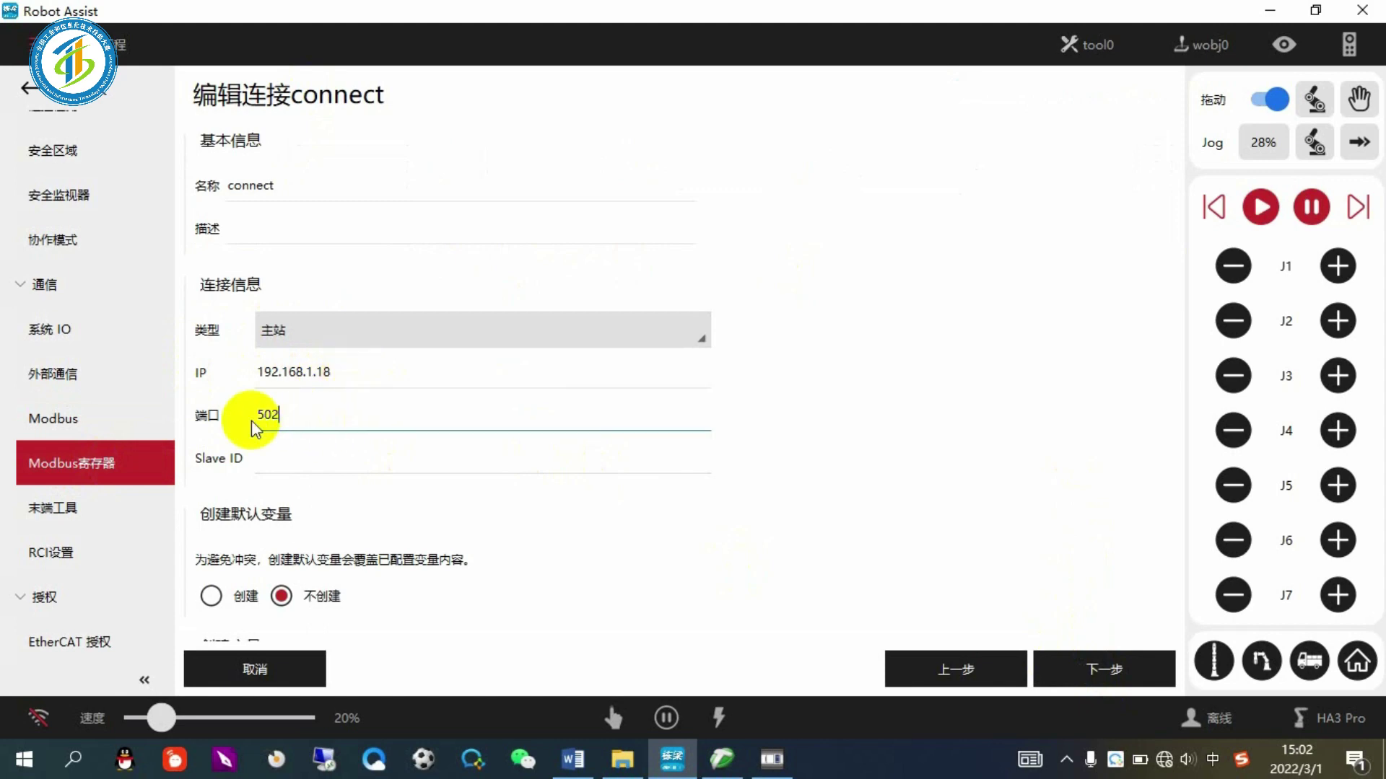
left_click(311, 468)
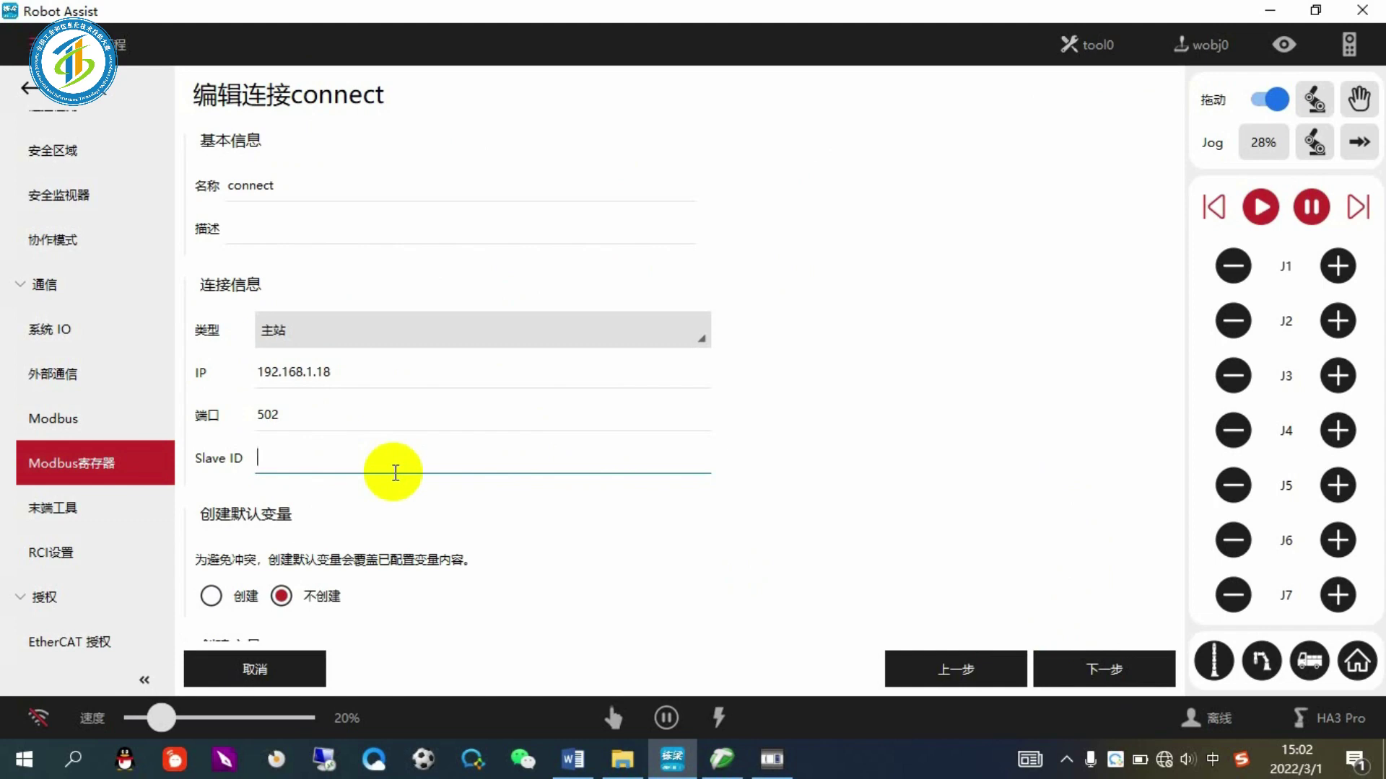
type("2")
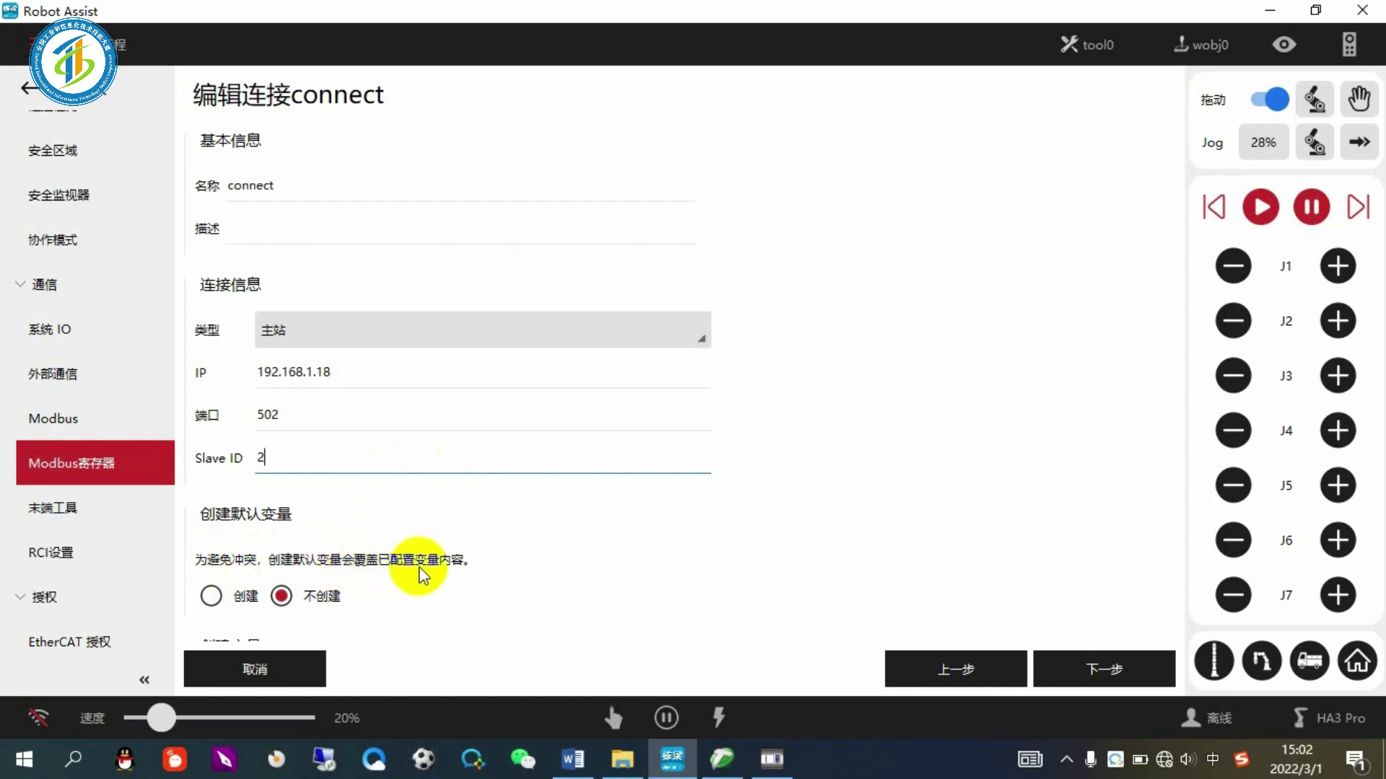
left_click(211, 596)
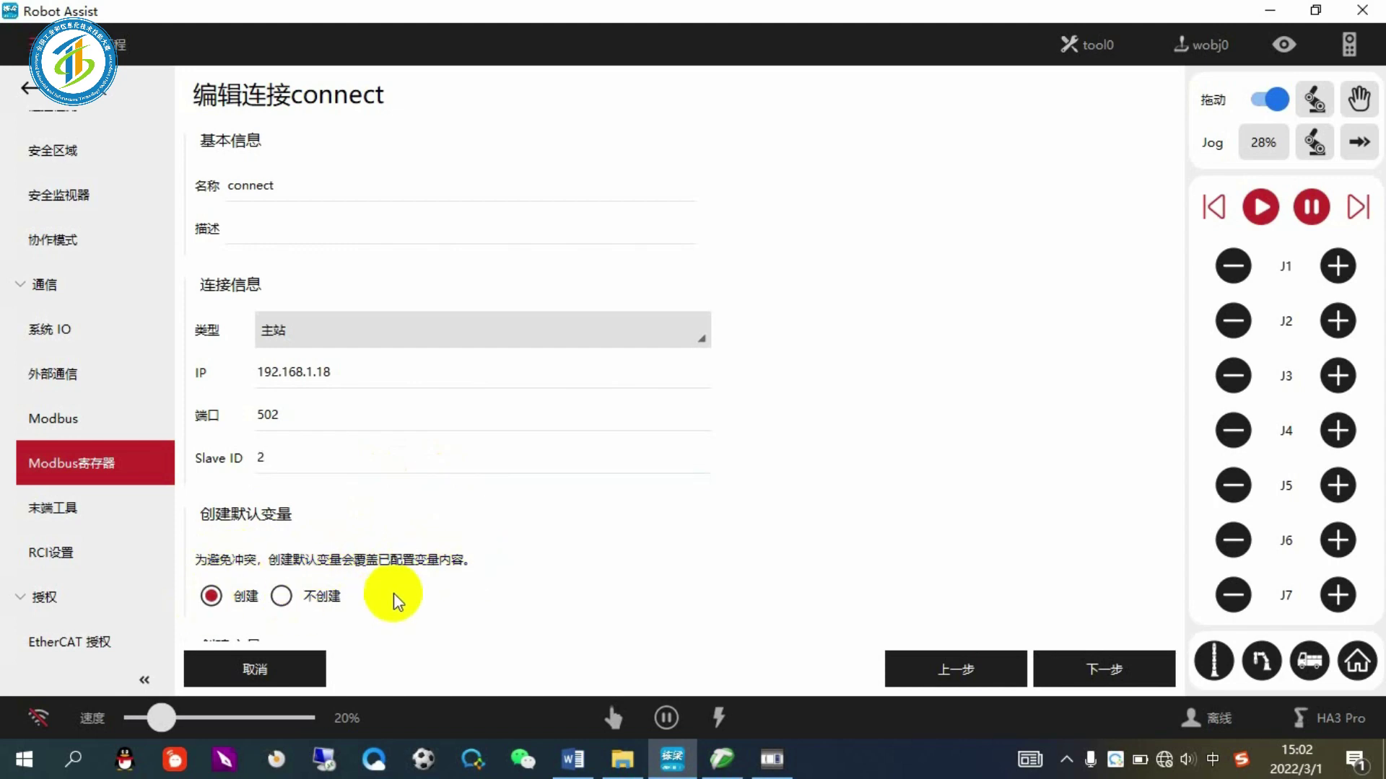
left_click(1104, 667)
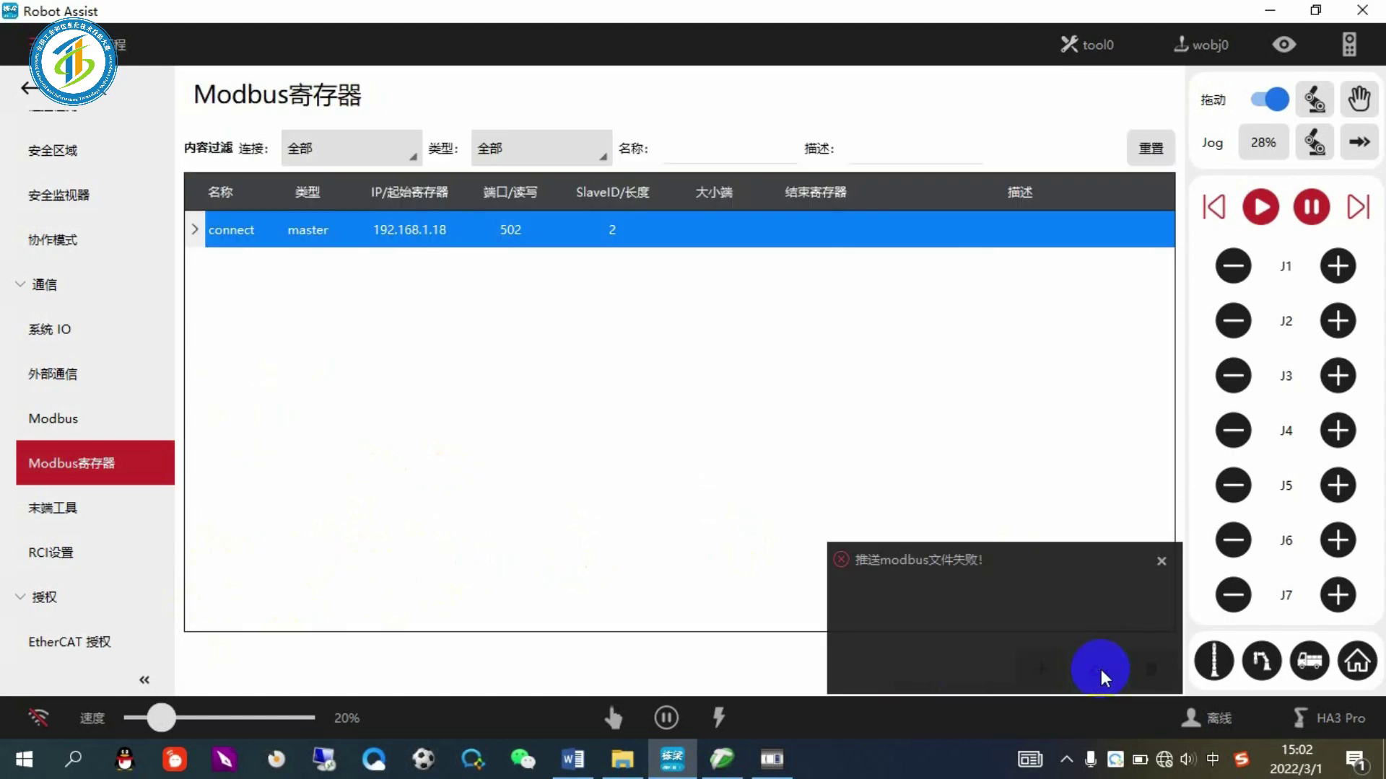
left_click(1159, 561)
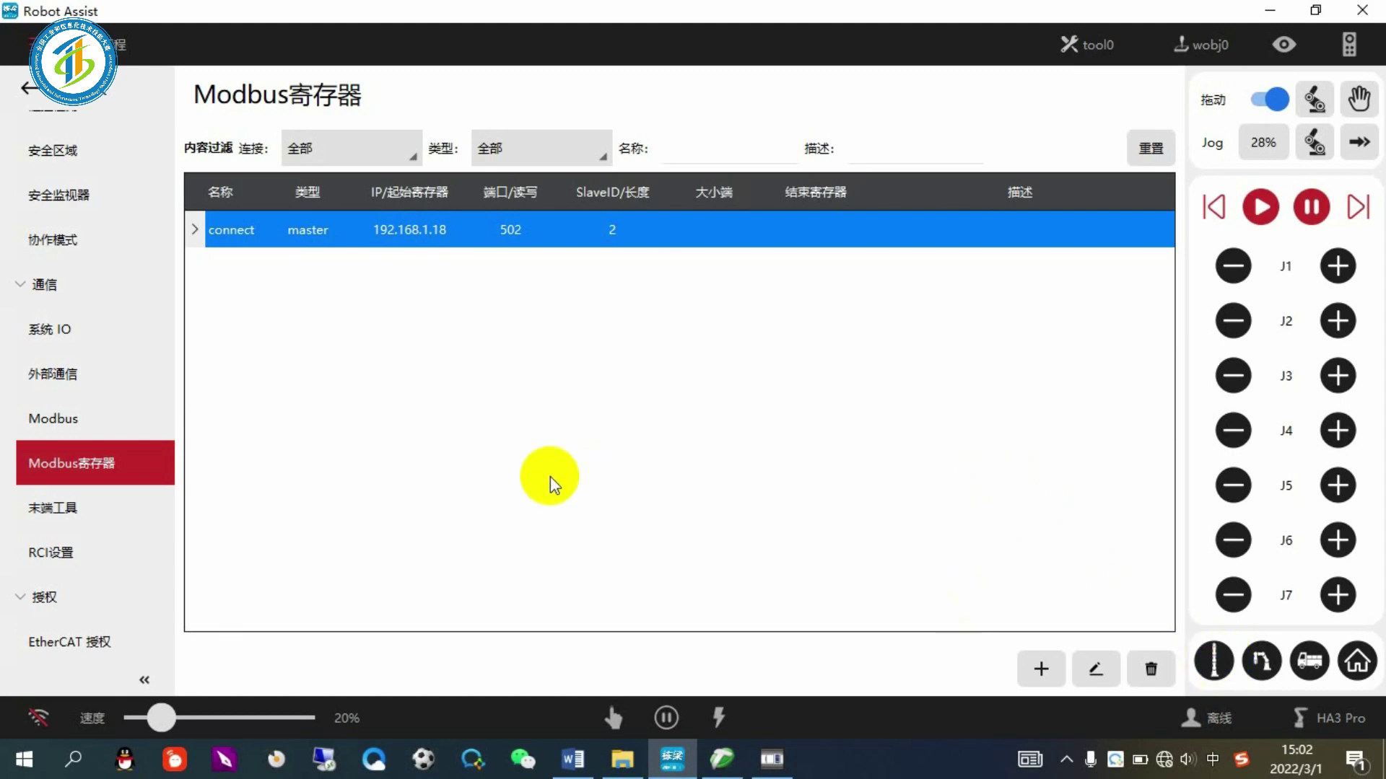
Step: Go to the project configuration and push the current project to the controller
left_click(29, 47)
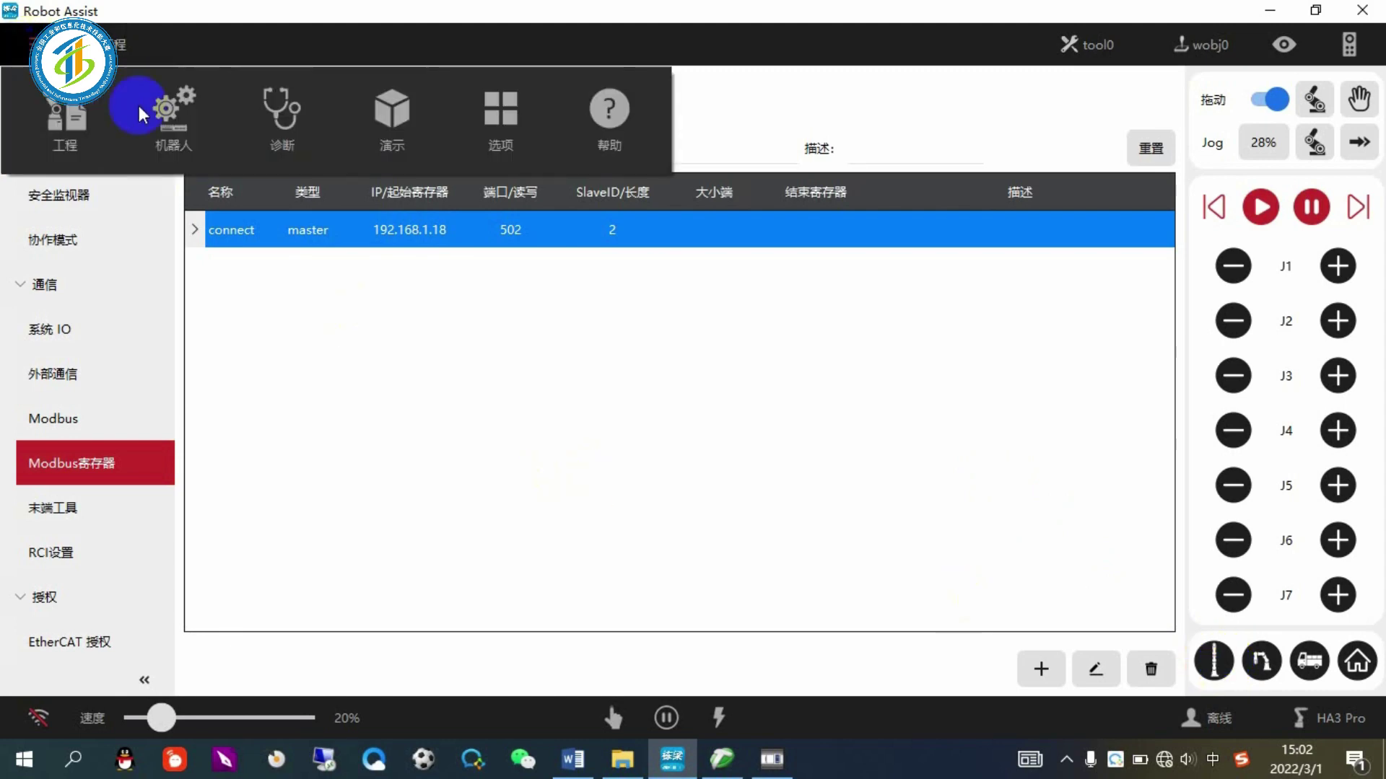
left_click(77, 123)
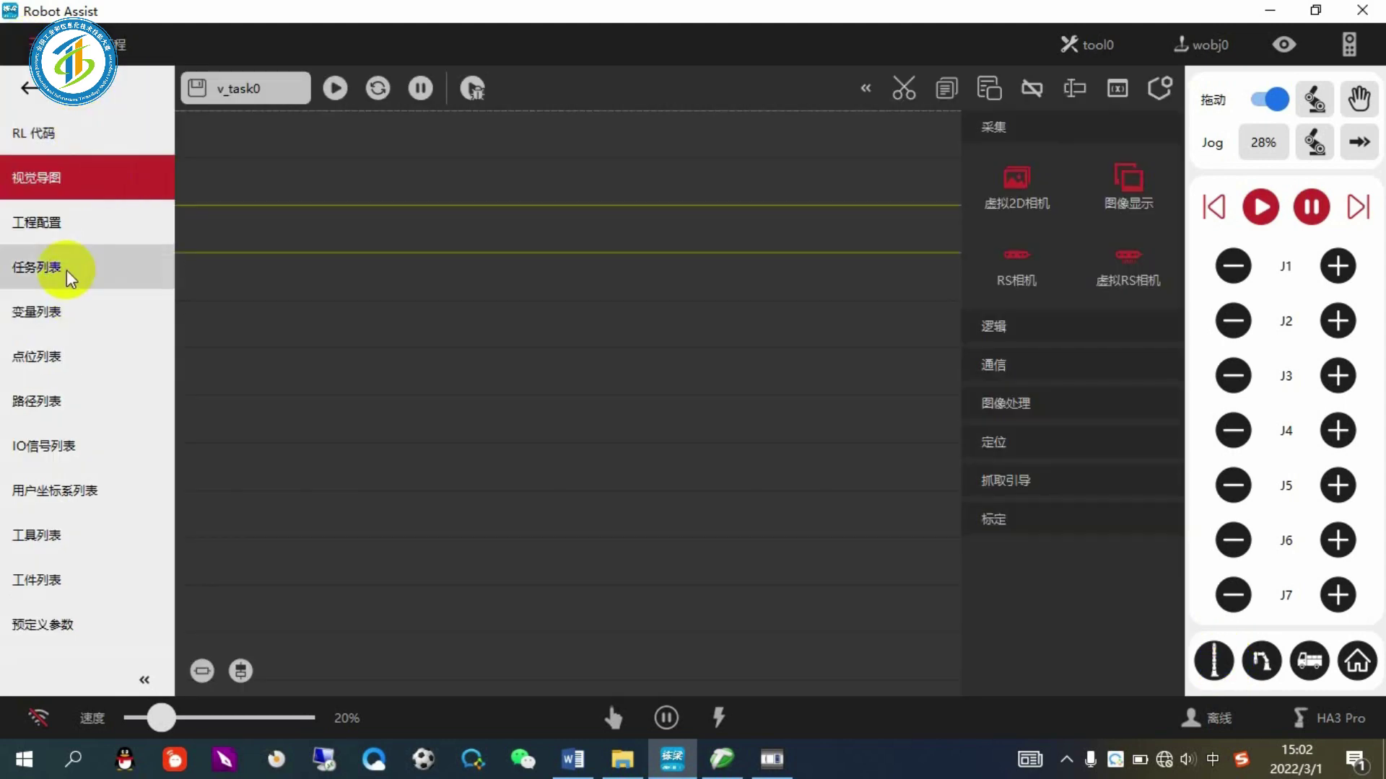
left_click(58, 223)
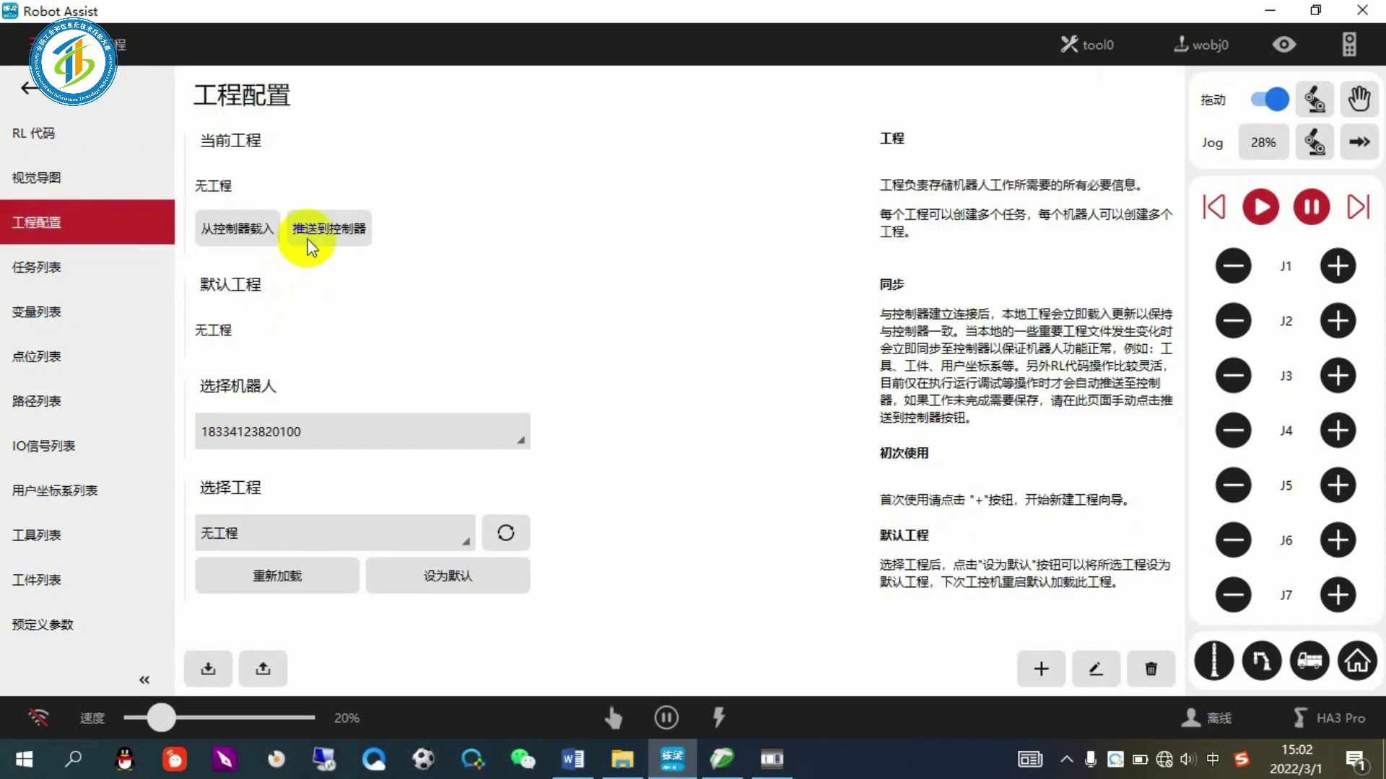
left_click(339, 230)
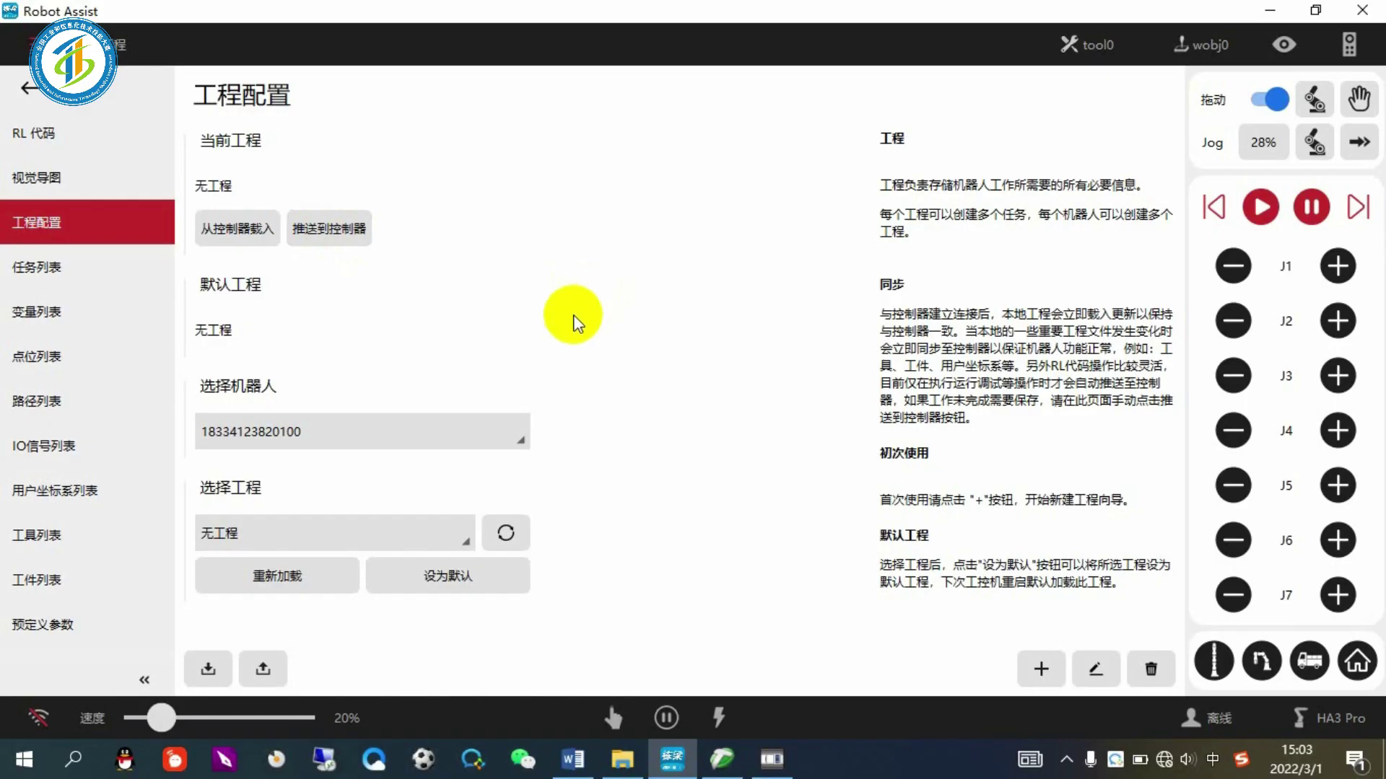
Step: Edit tool1 from the tool list, choosing manual input for both pose calibration and load identification
left_click(57, 536)
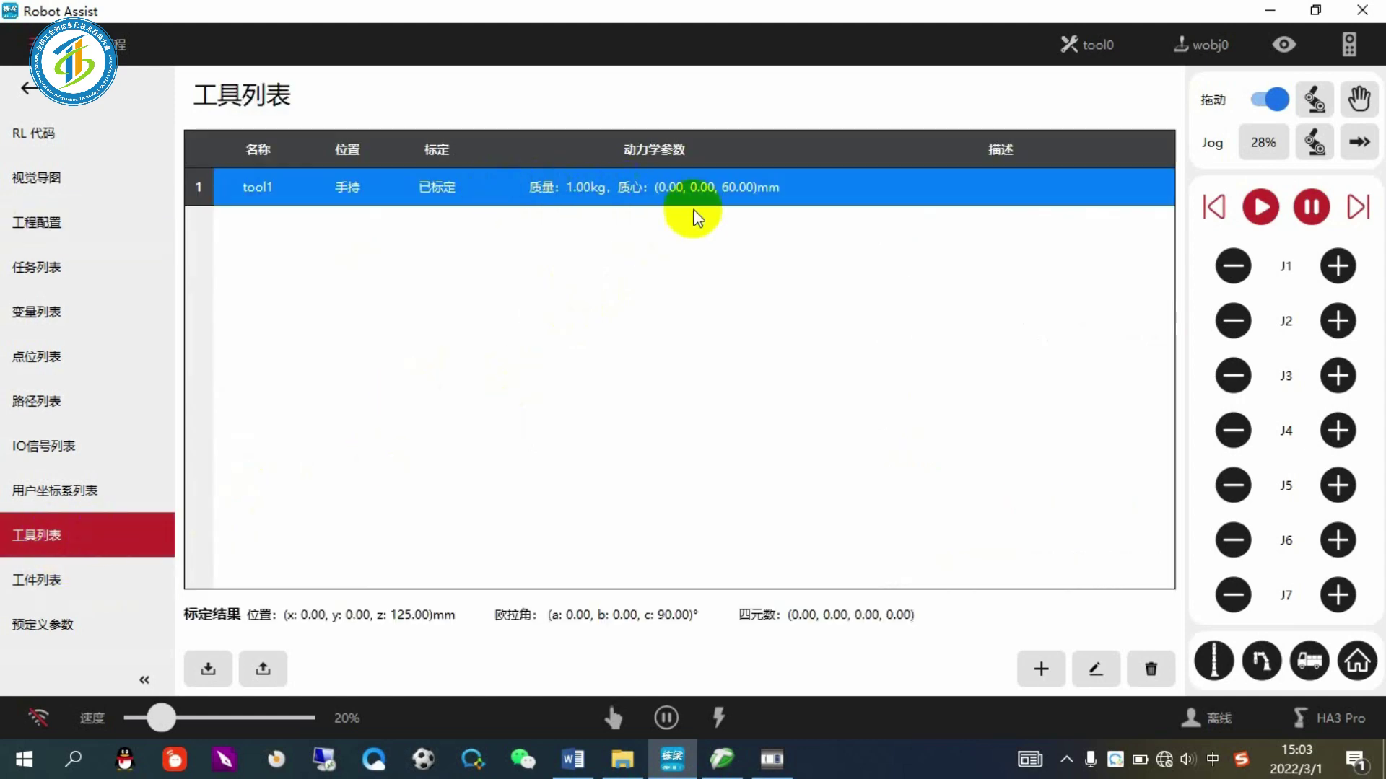
left_click(1101, 672)
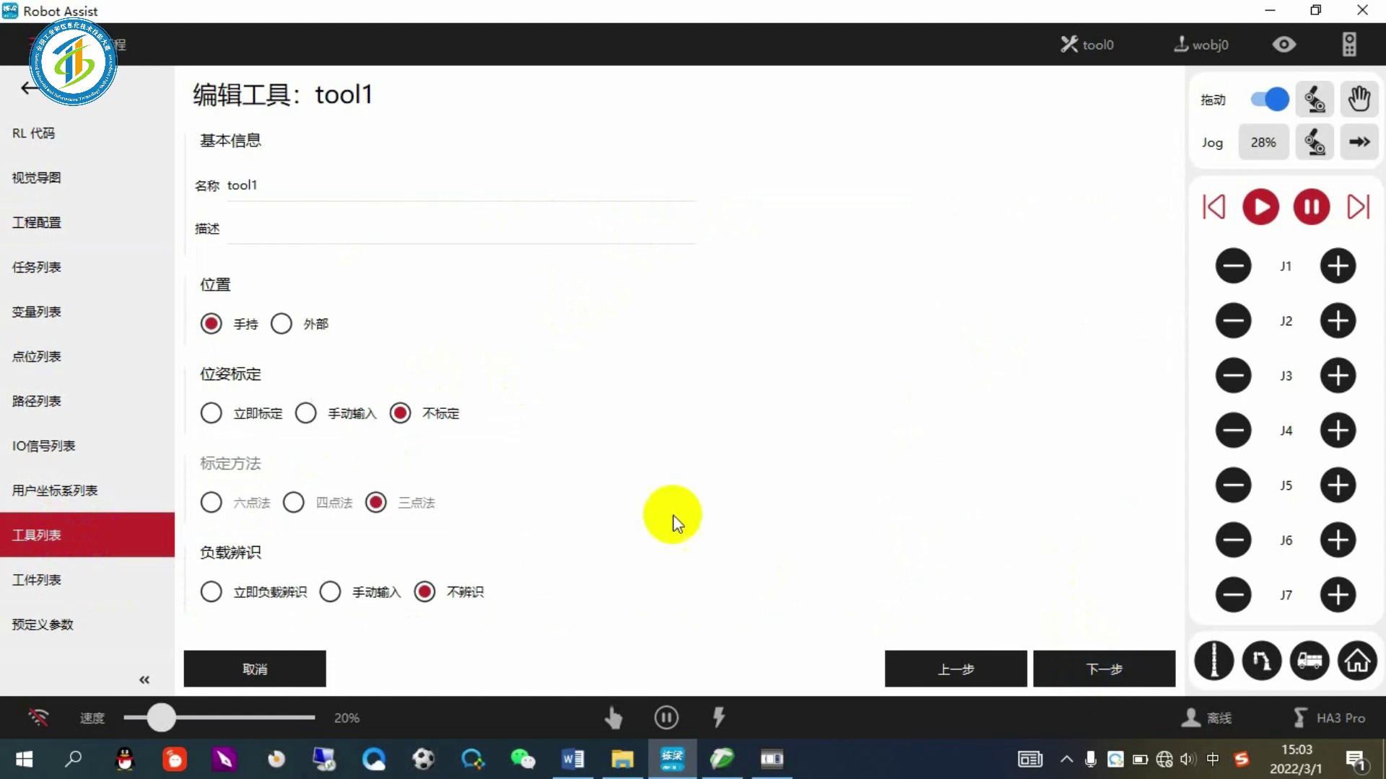
left_click(307, 414)
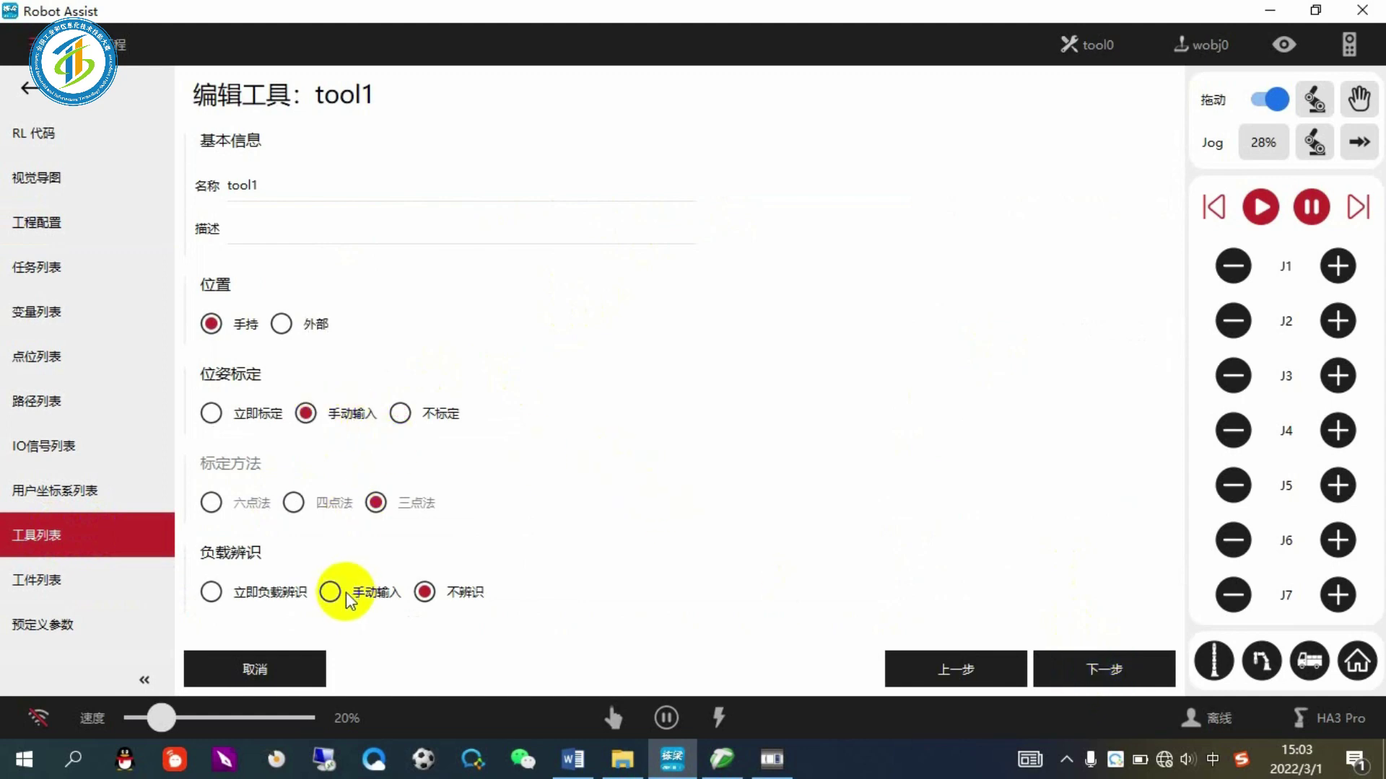
left_click(330, 592)
left_click(1107, 671)
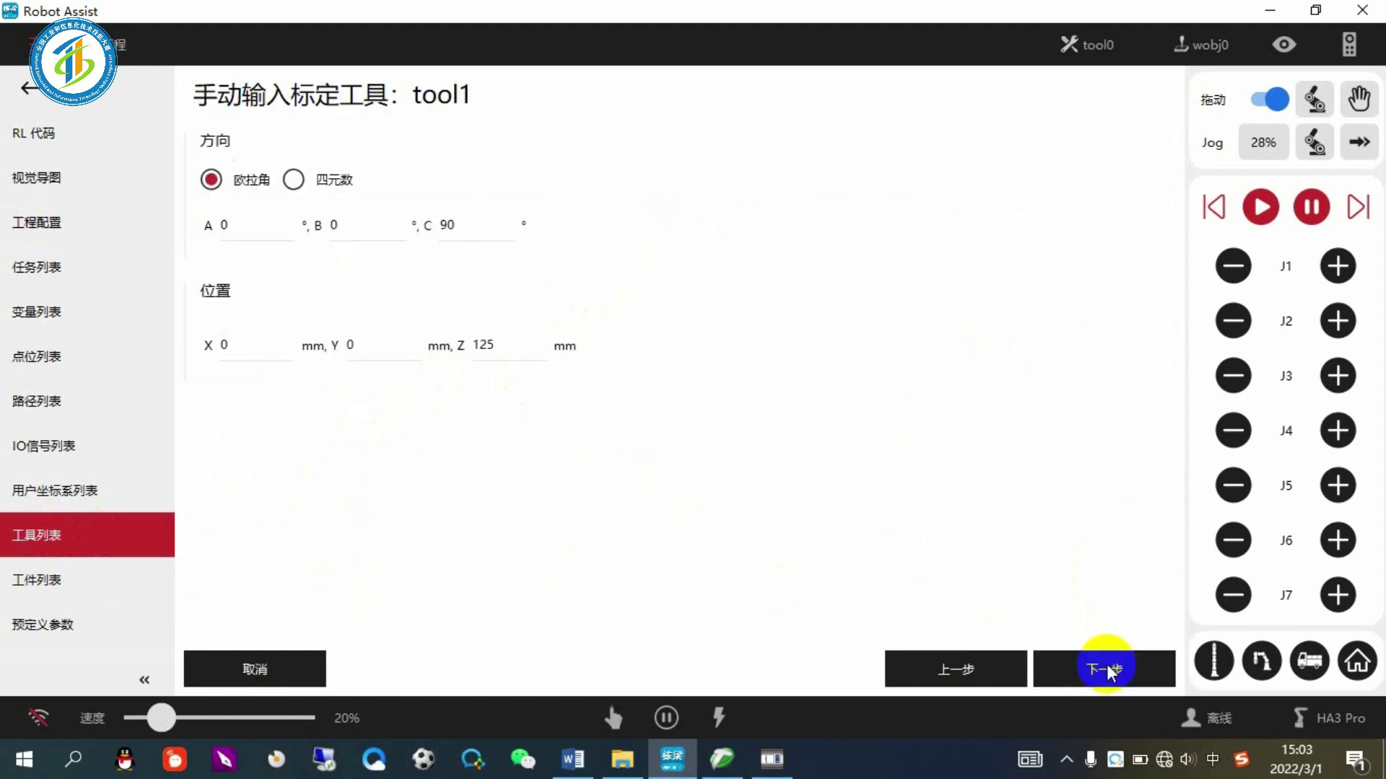
Step: Check tool1's Euler angle C and Z position in the manual calibration, and accept the existing values
left_click_drag(474, 227, 411, 224)
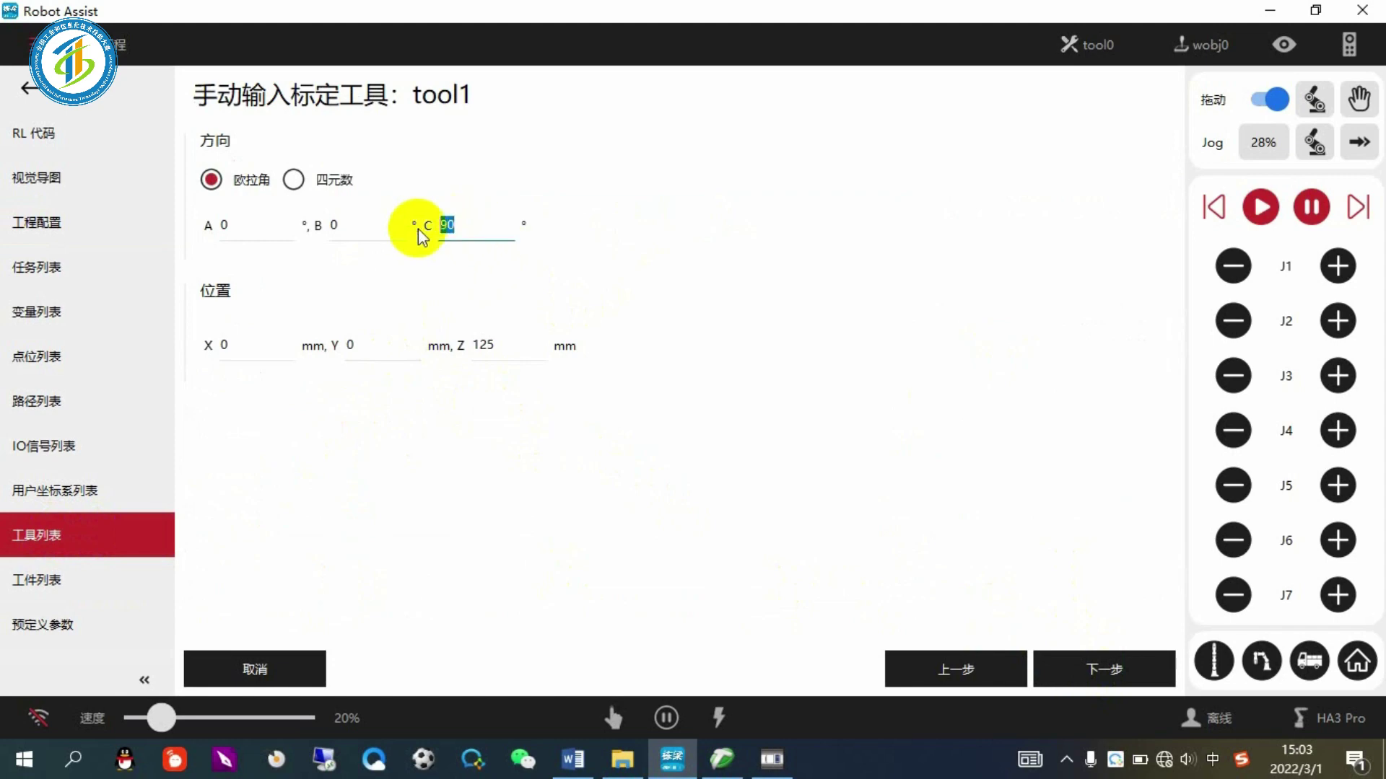
left_click(479, 224)
left_click_drag(457, 349, 520, 344)
left_click(472, 222)
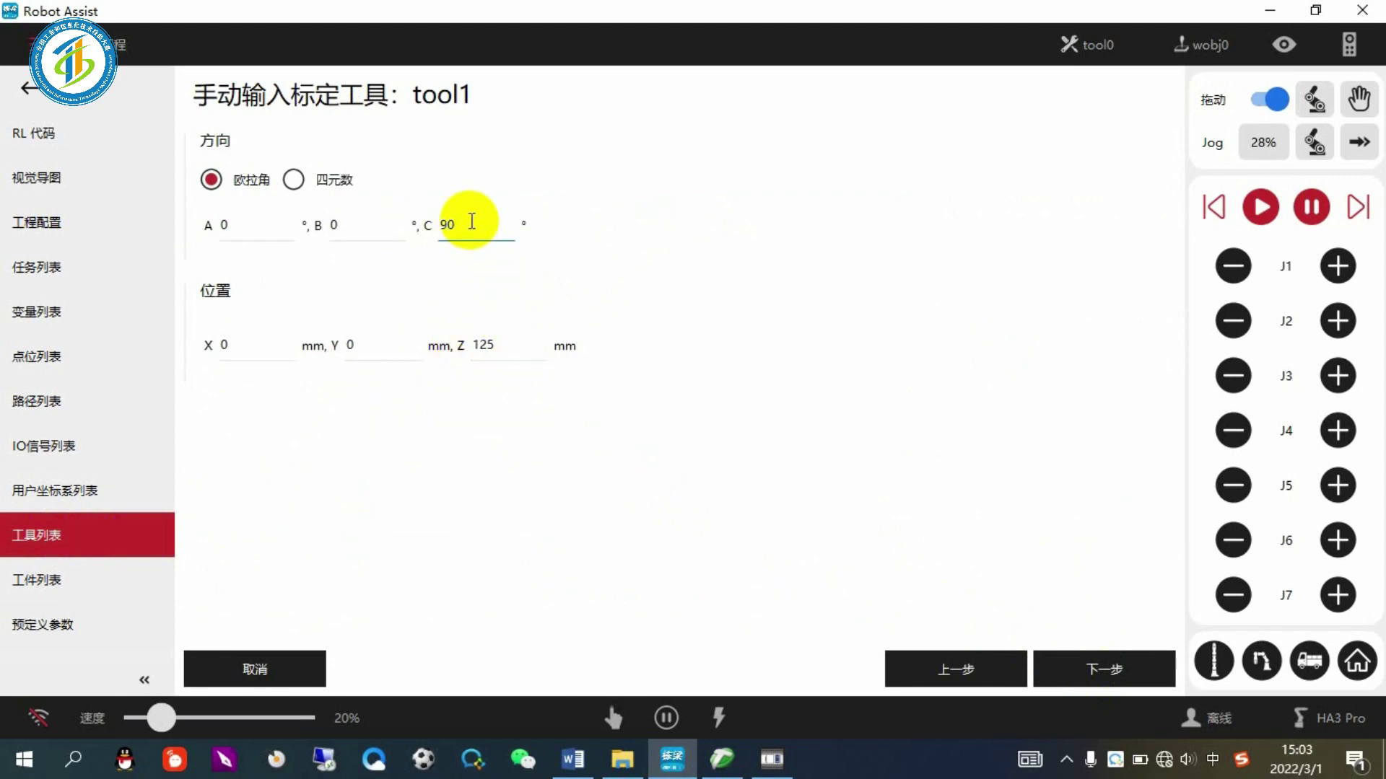
left_click_drag(457, 228, 412, 223)
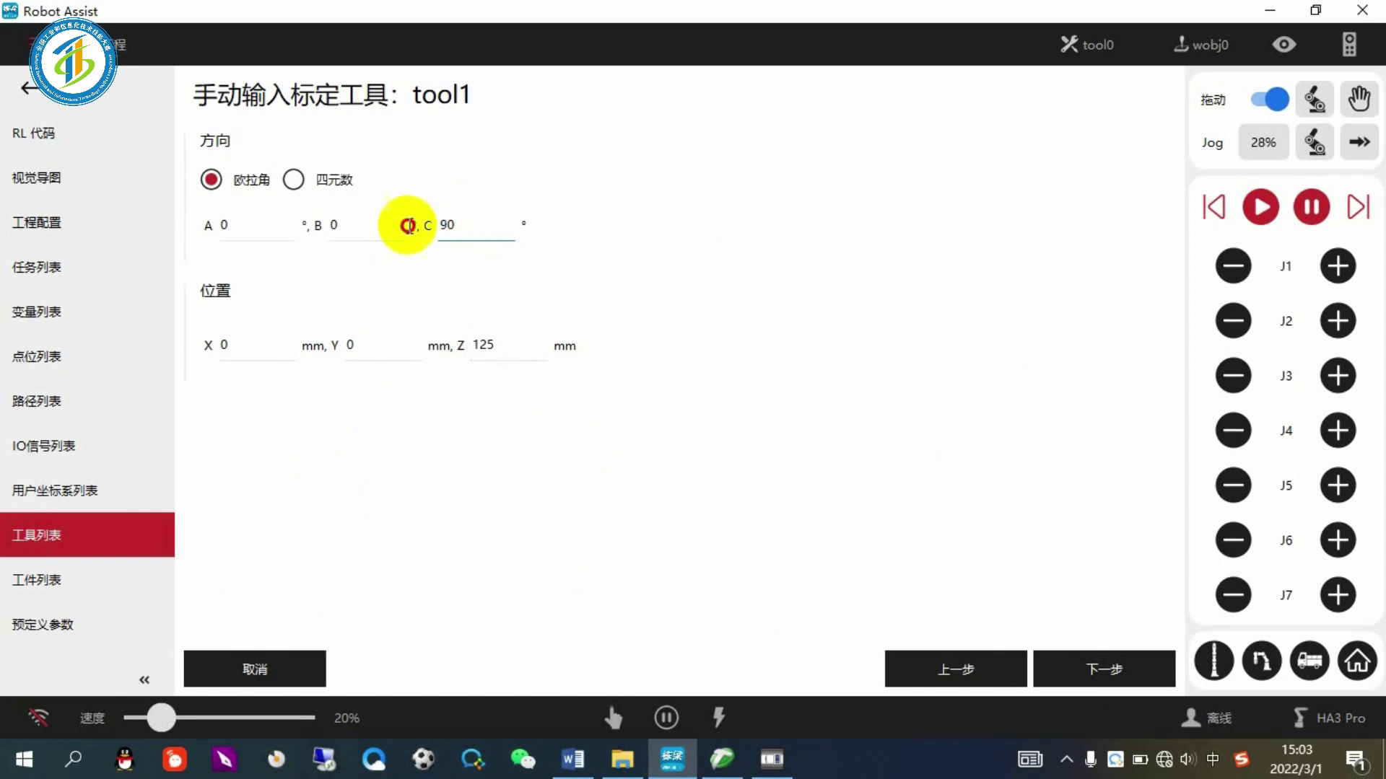
left_click_drag(526, 343, 462, 349)
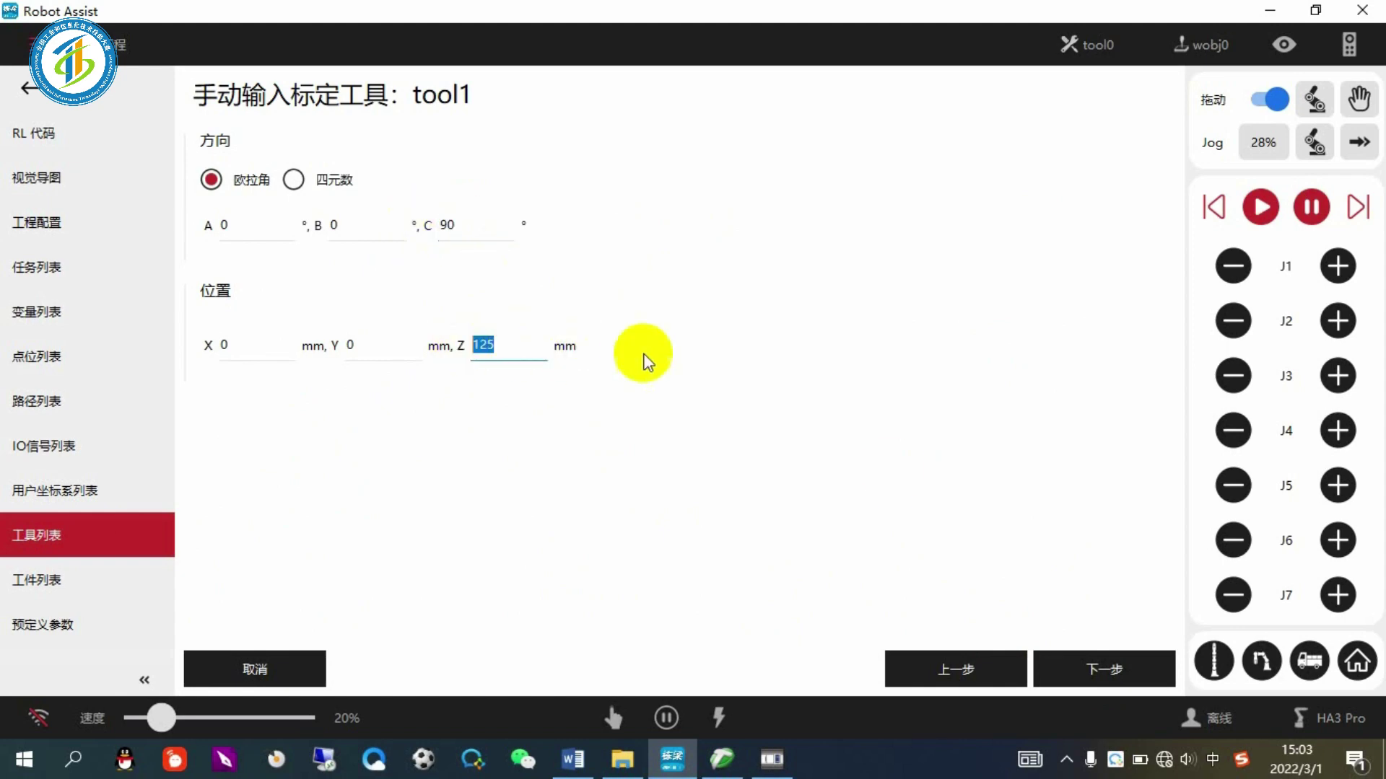
left_click(1122, 665)
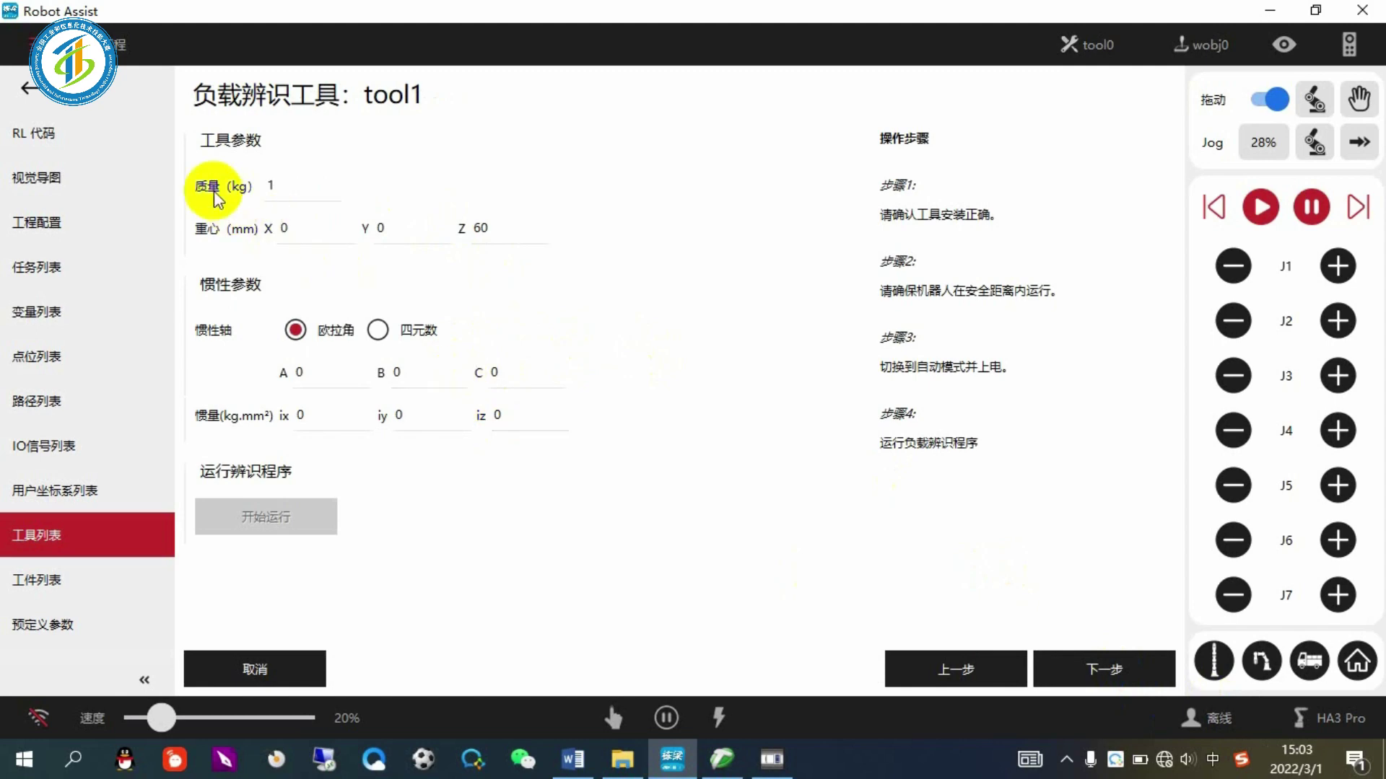
Step: Check tool1's mass and centre-of-gravity Z value in the load parameters, and finish editing the tool
double_click(270, 185)
double_click(503, 240)
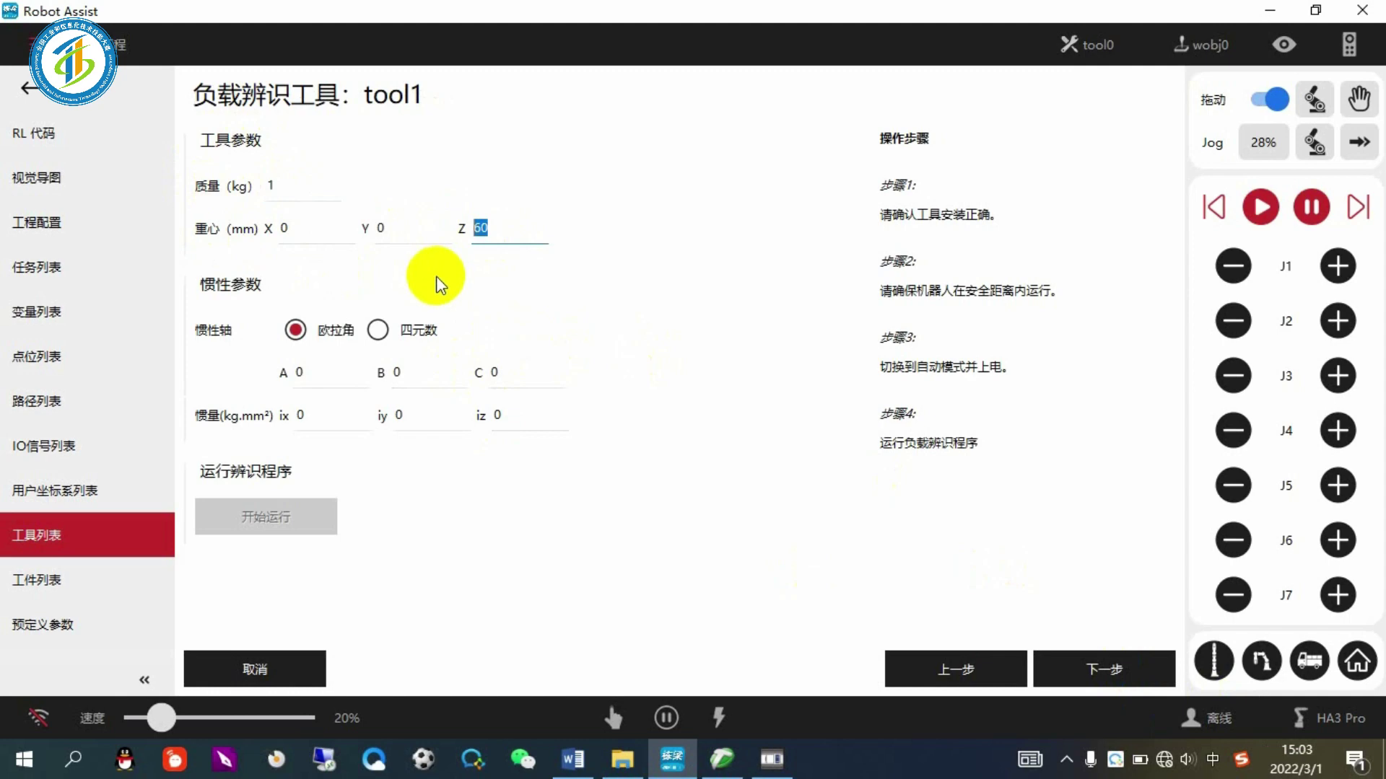
left_click(1101, 671)
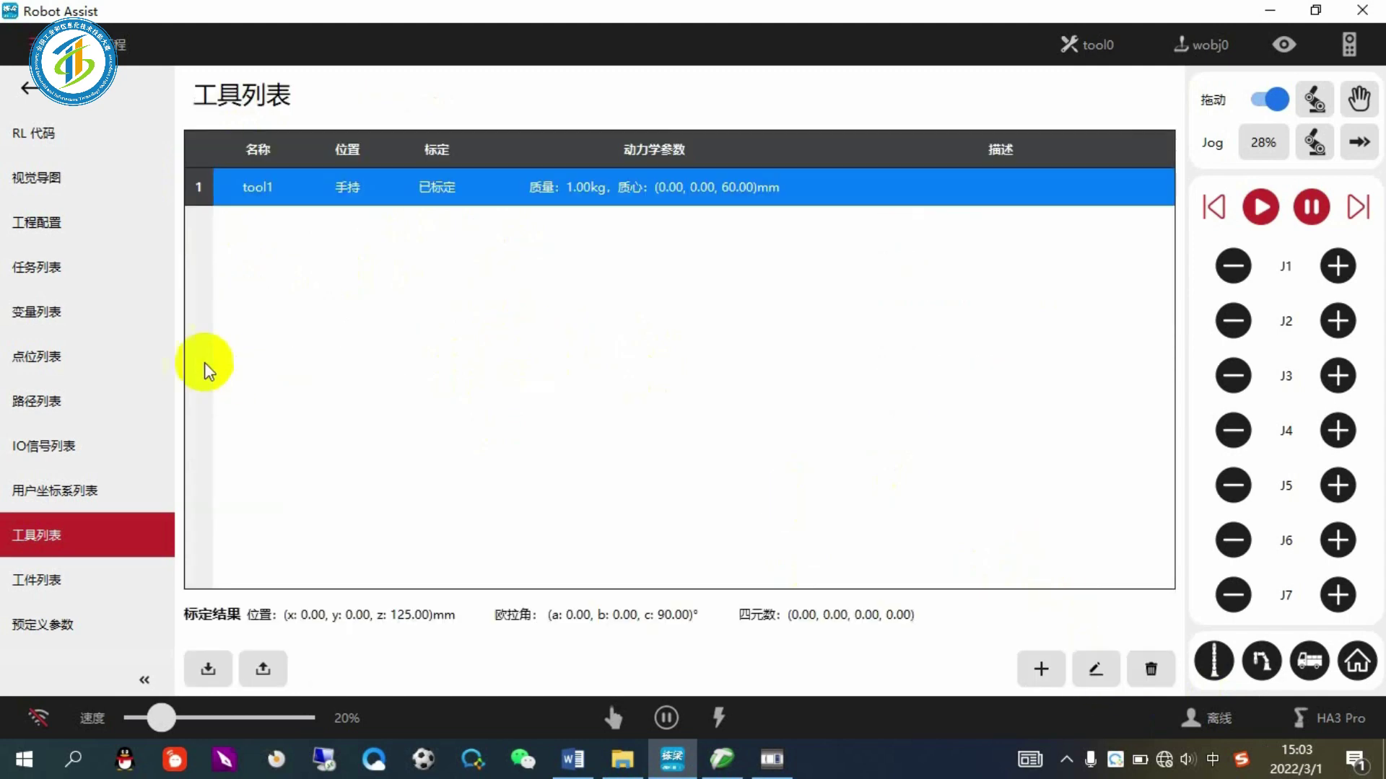
Step: Open the vision diagram and save the vision task v_task0, replacing the existing task
left_click(65, 179)
left_click_drag(365, 249, 580, 296)
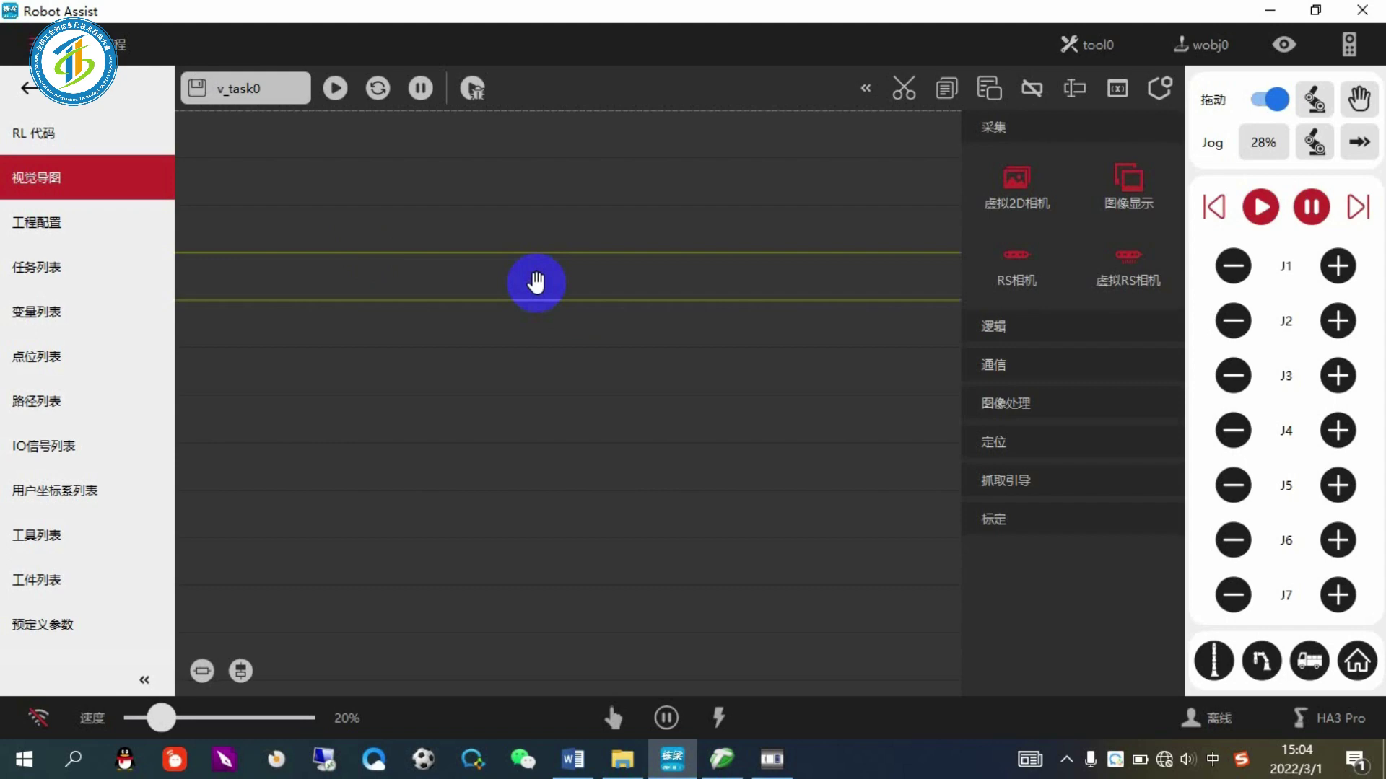
left_click(634, 232)
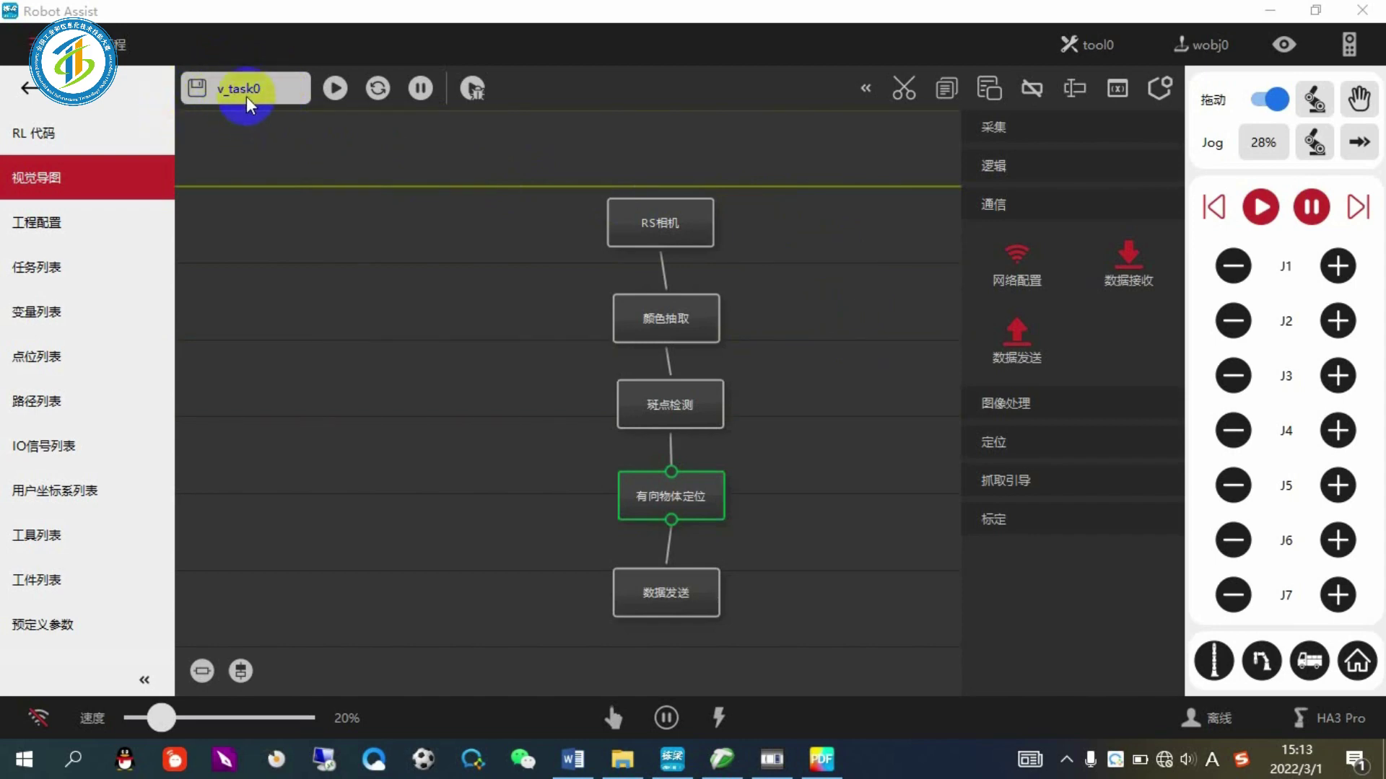
left_click(197, 89)
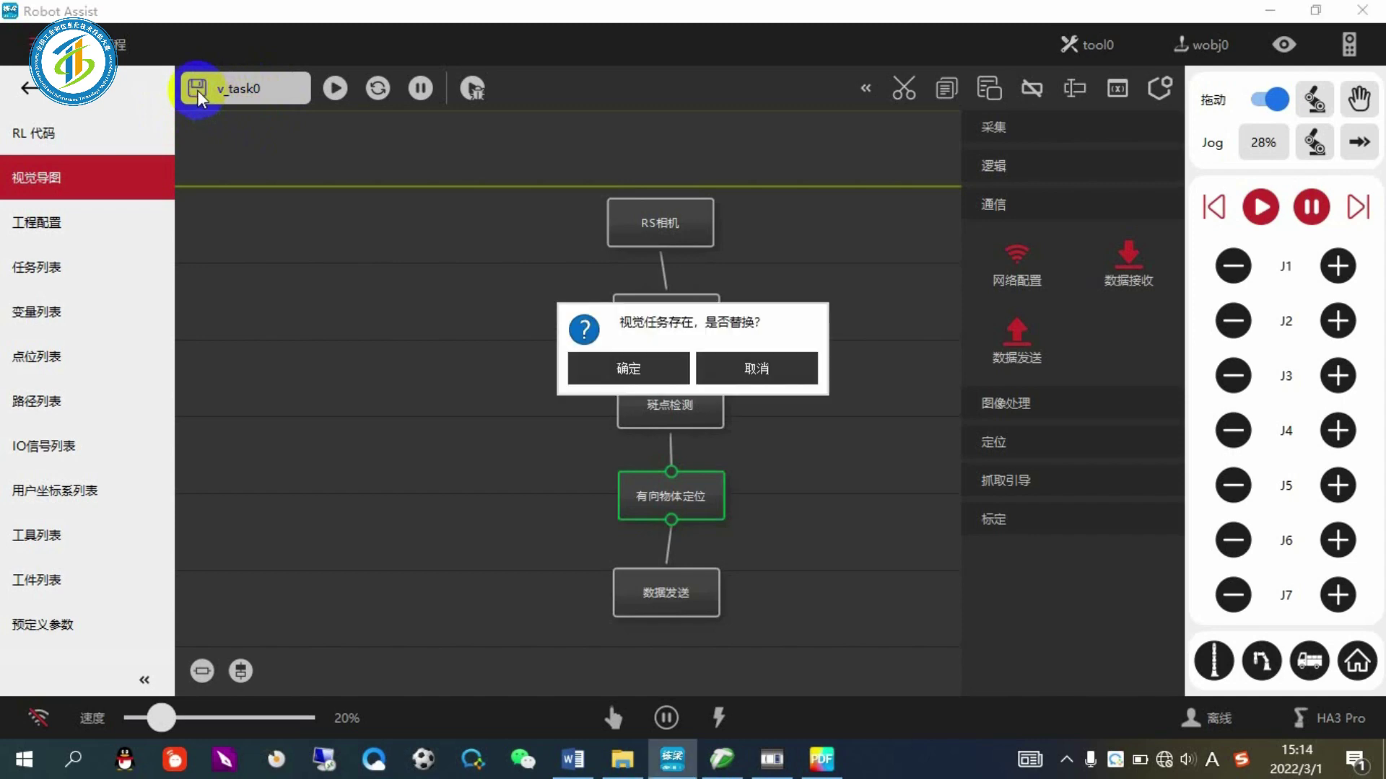
left_click(615, 361)
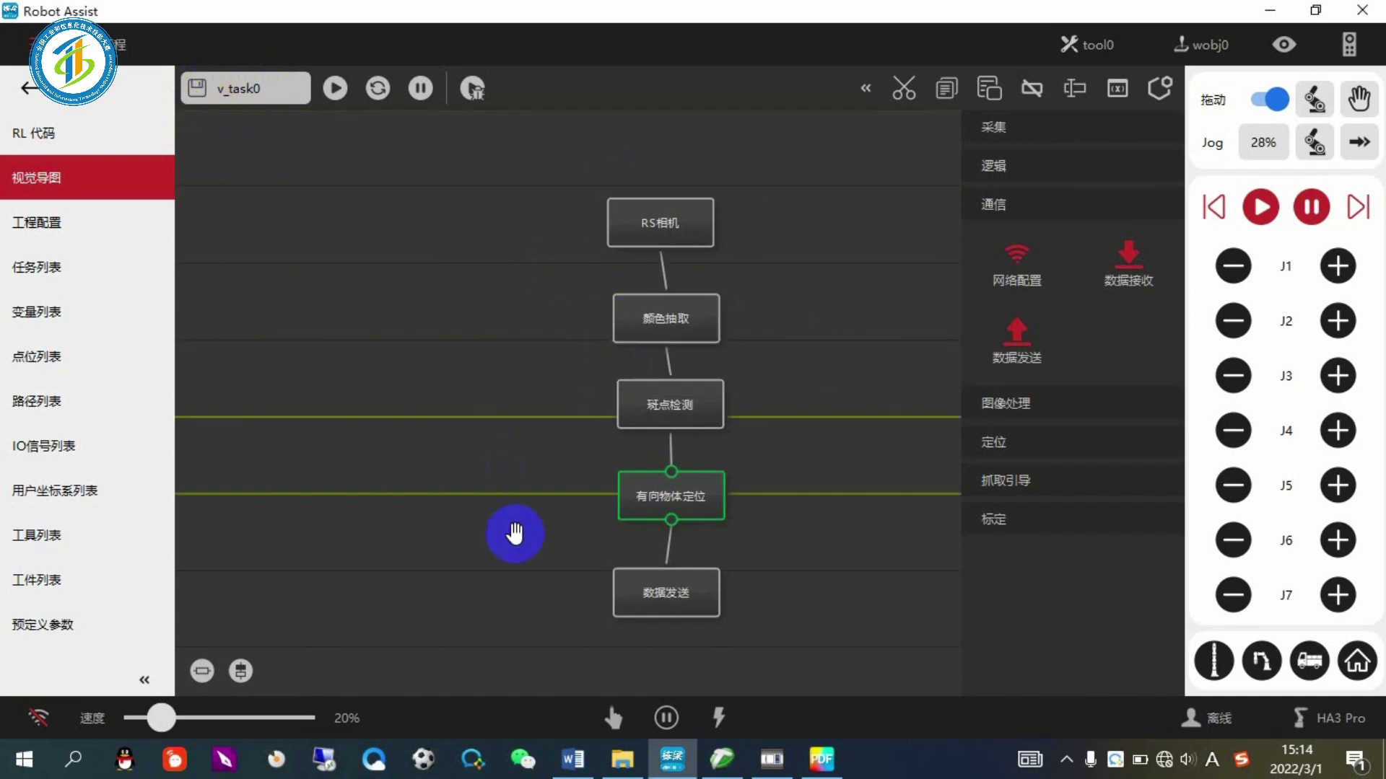
Step: Keep the current v_task0 flow without reopening its file, and try to run it continuously
left_click(249, 89)
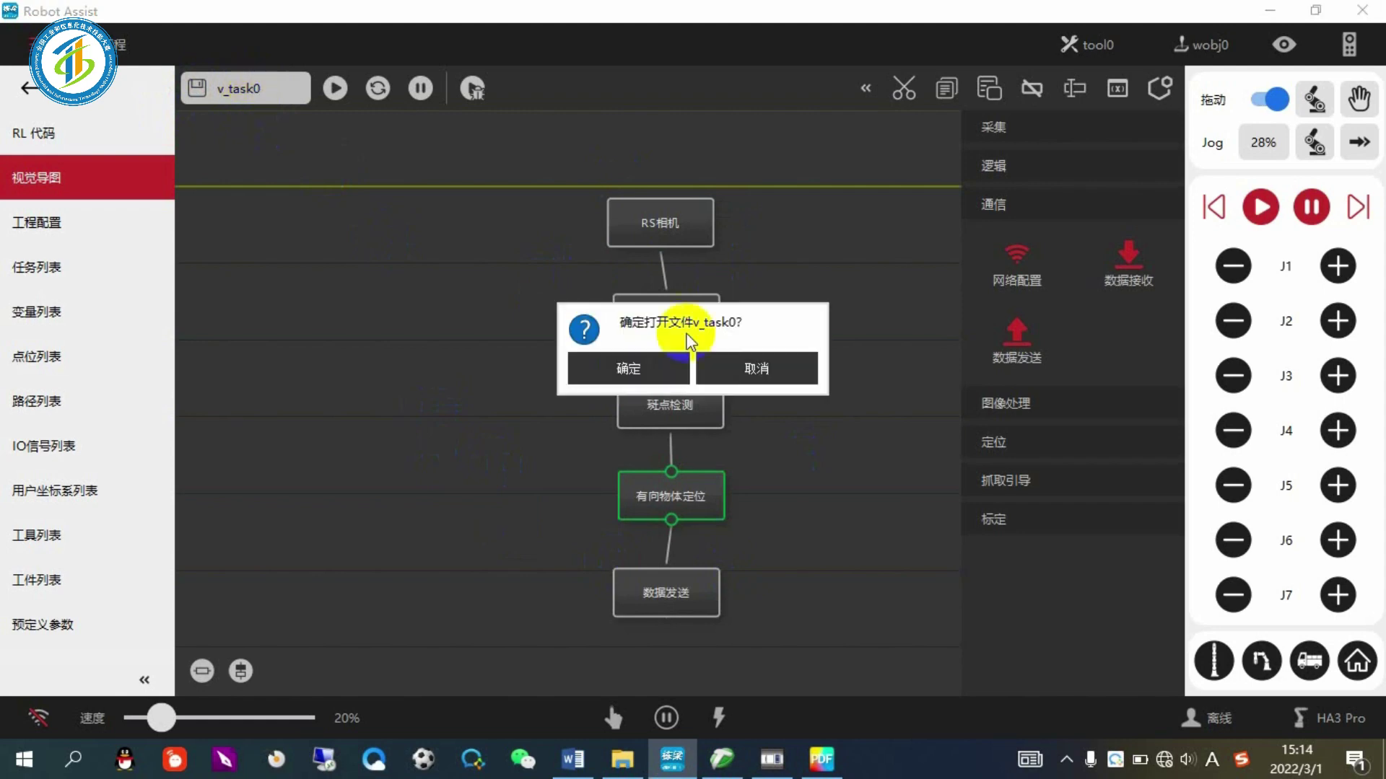
left_click(769, 372)
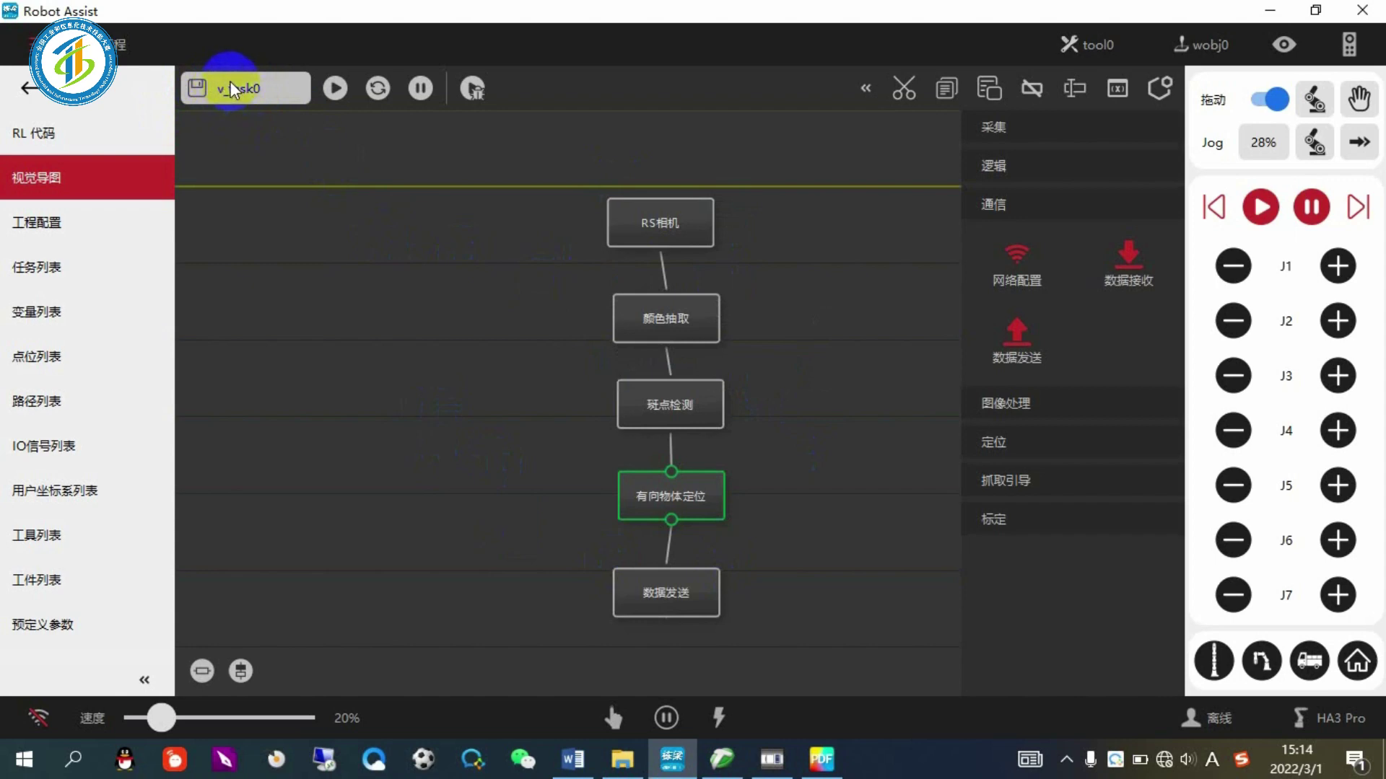
left_click(378, 90)
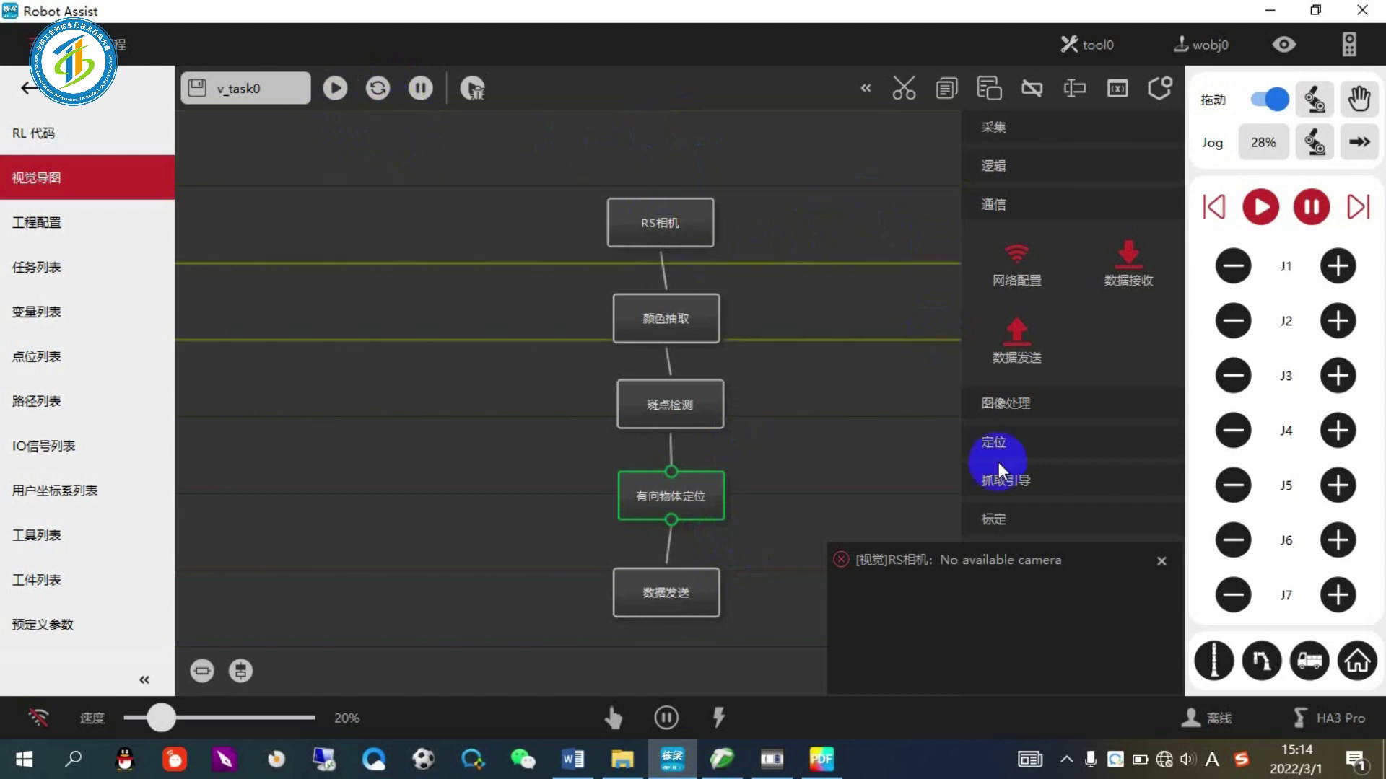
left_click(1161, 561)
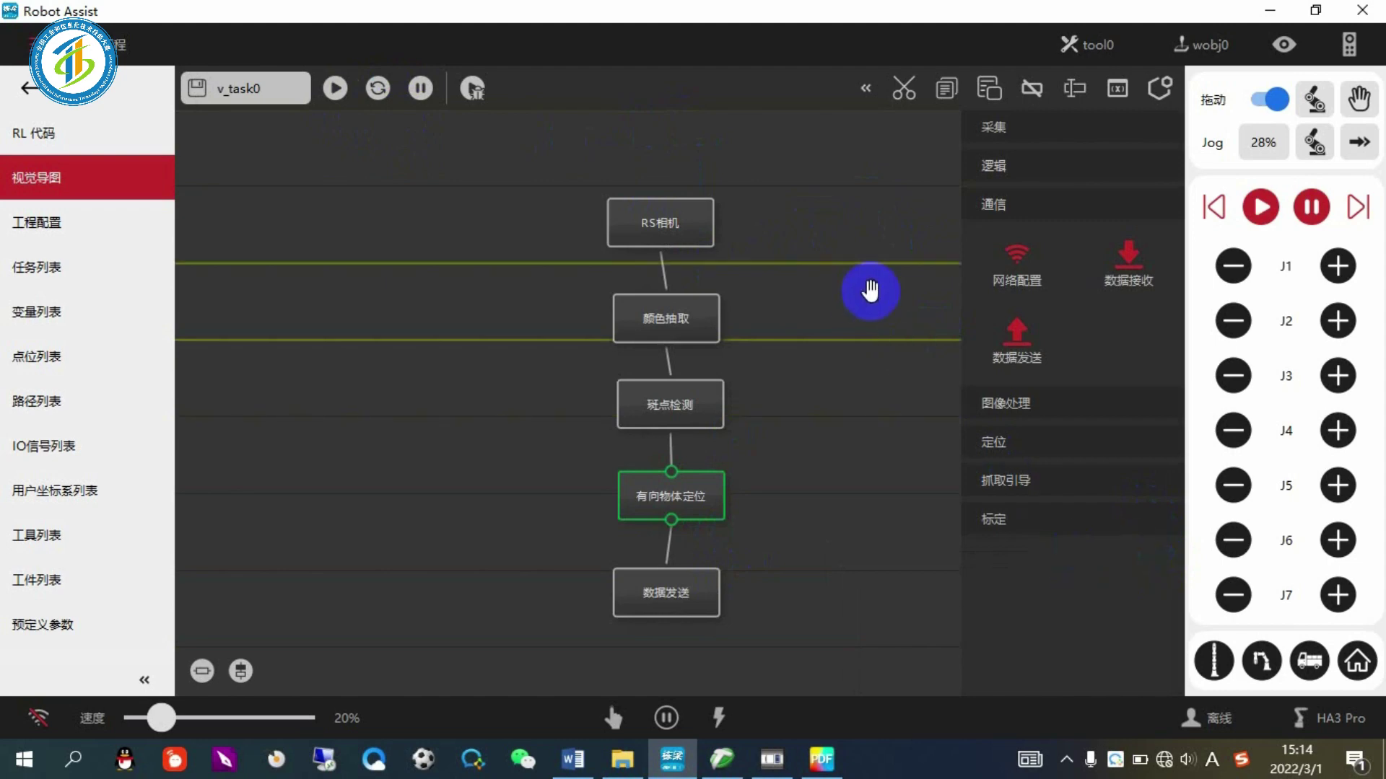
Step: Examine the RS相机 module's camera parameters, including sensor exposure, gain, white balance and colour settings, and close its dialog
left_click(664, 224)
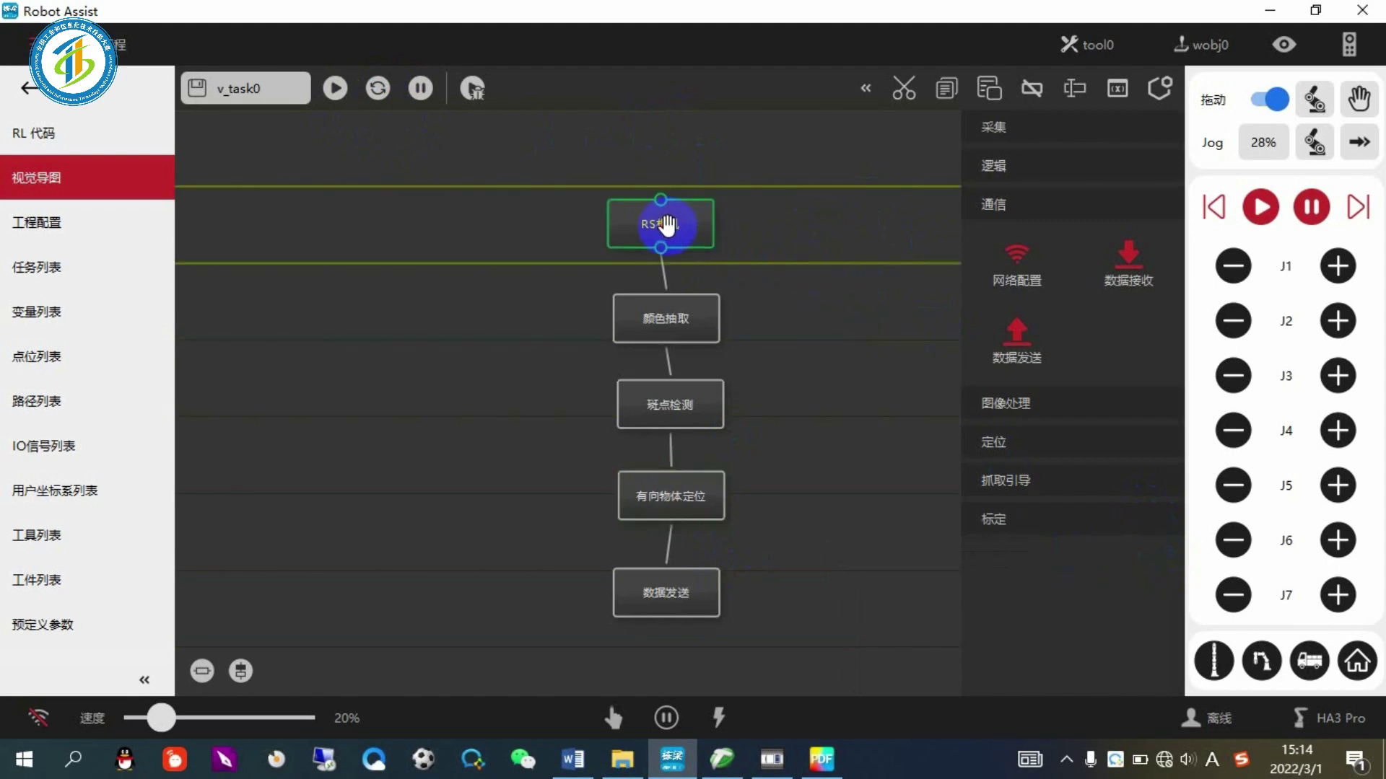
double_click(664, 224)
left_click(479, 241)
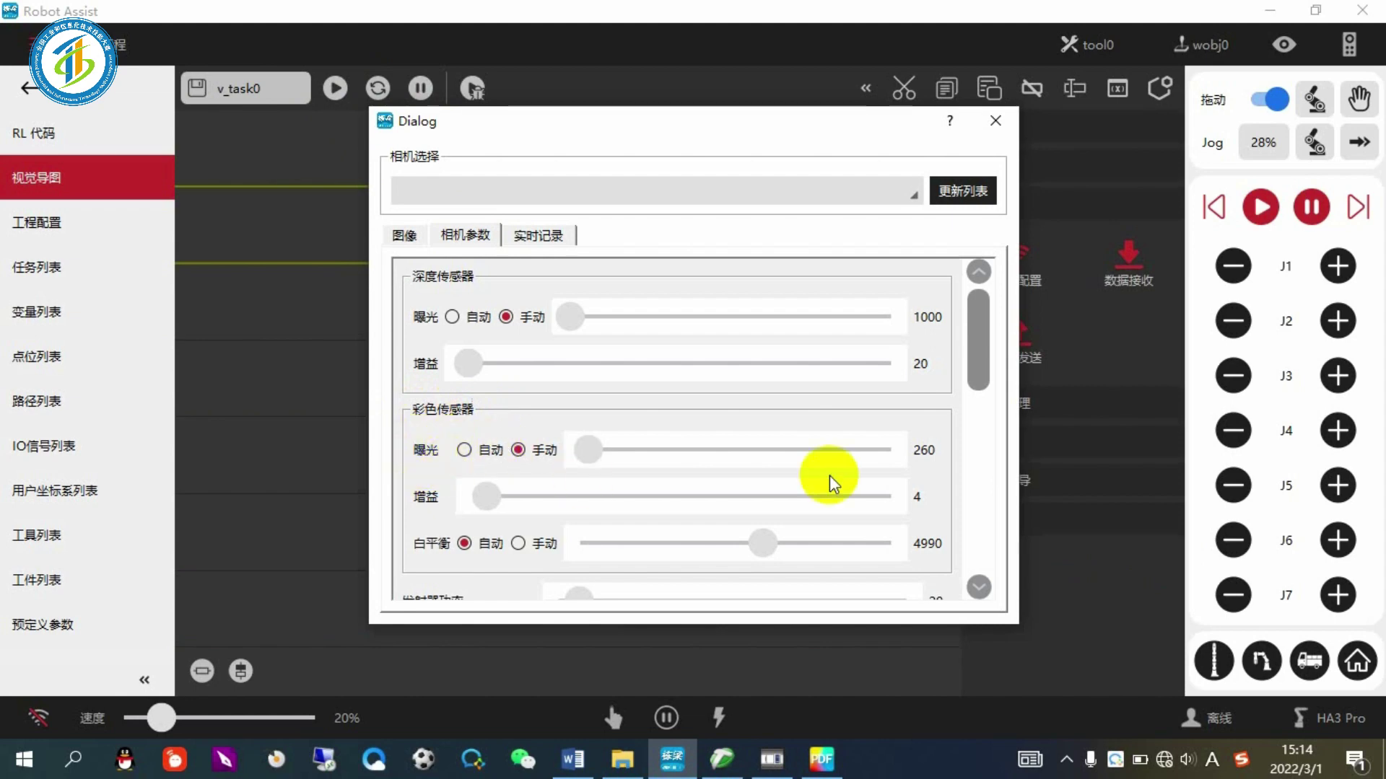
left_click_drag(978, 335, 977, 386)
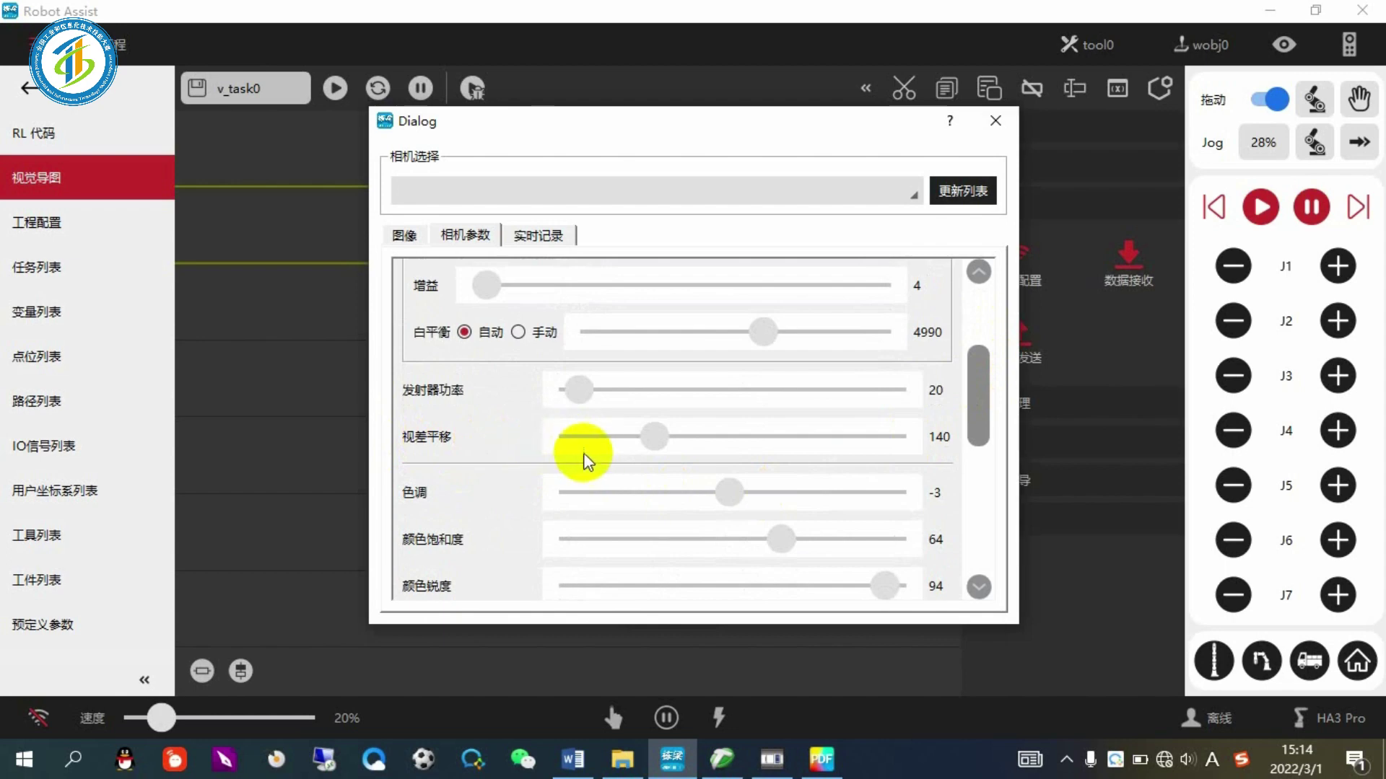
left_click(995, 122)
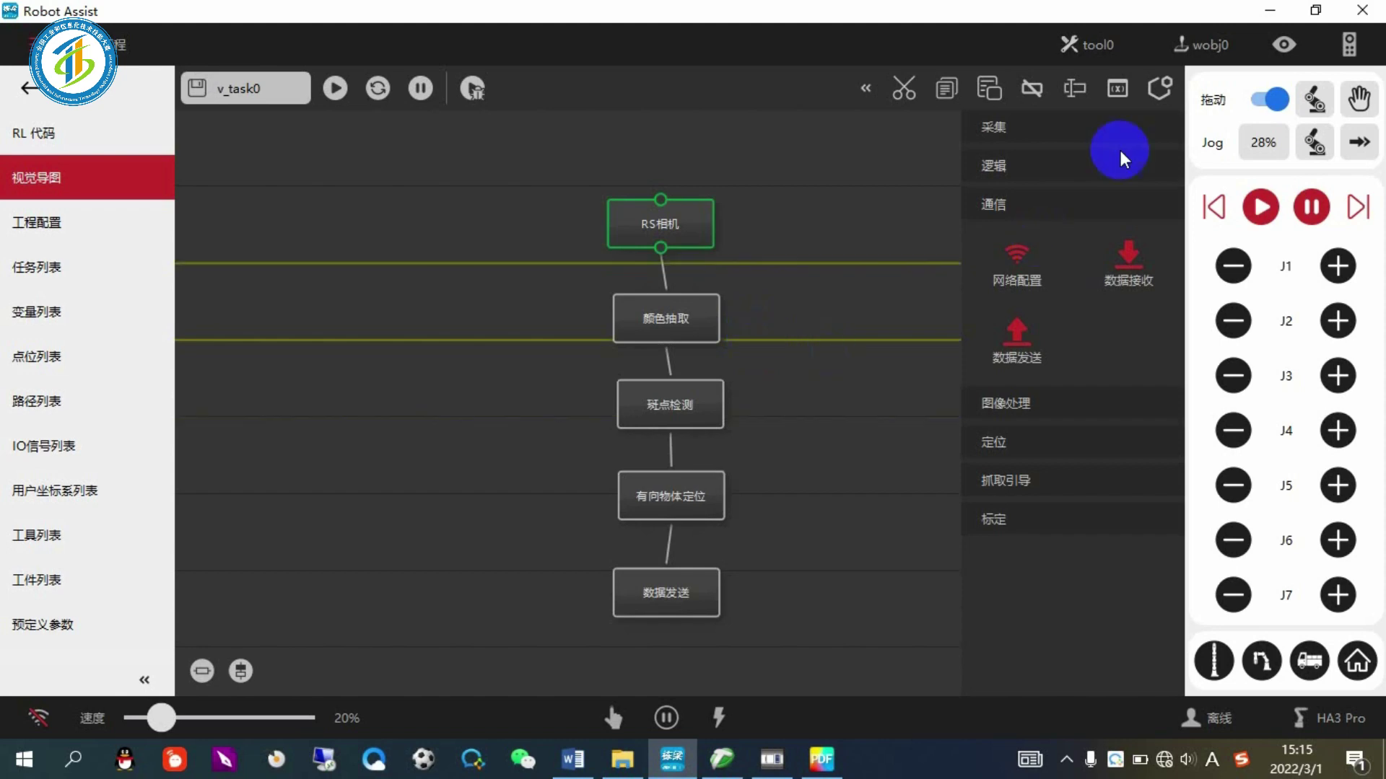
Step: Review the string variables in the xVision variable manager, and close it
left_click(1118, 88)
left_click(661, 181)
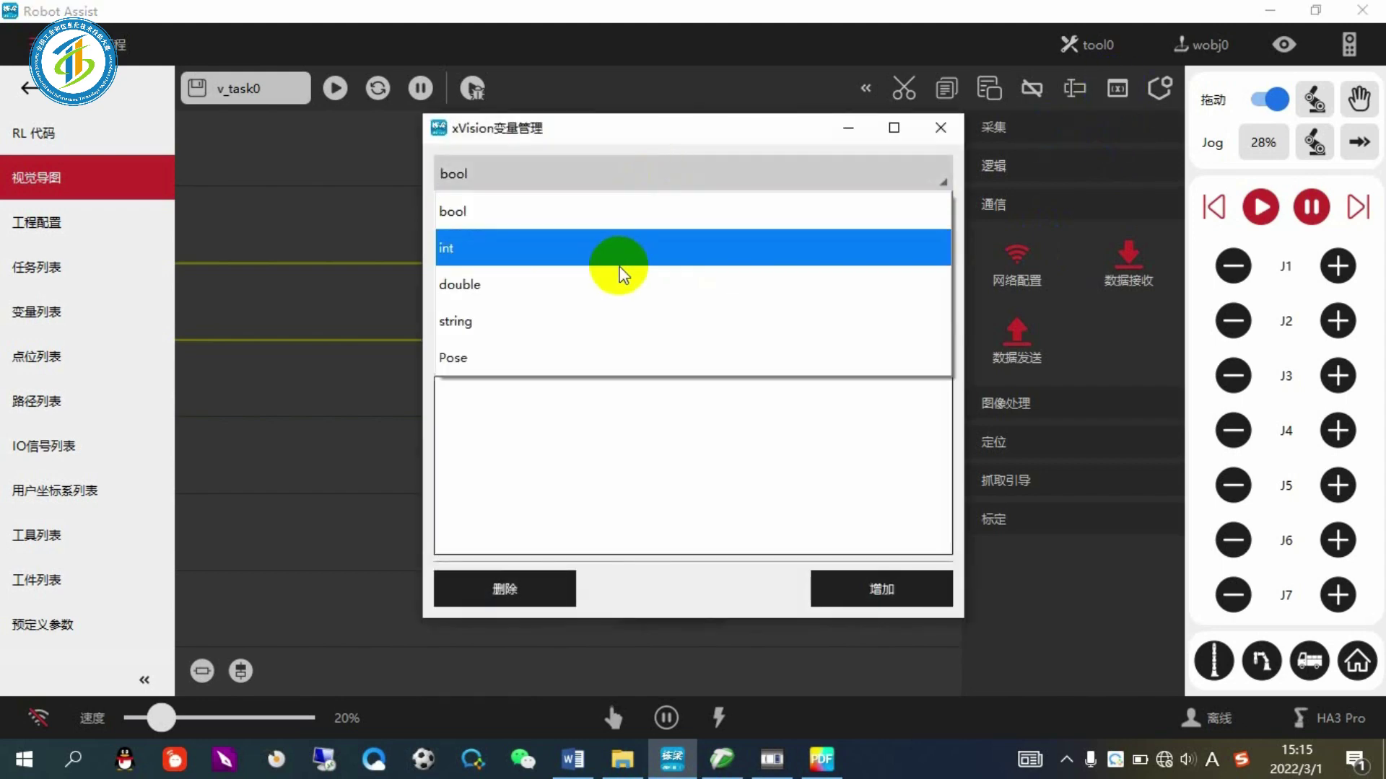
left_click(575, 319)
left_click(714, 279)
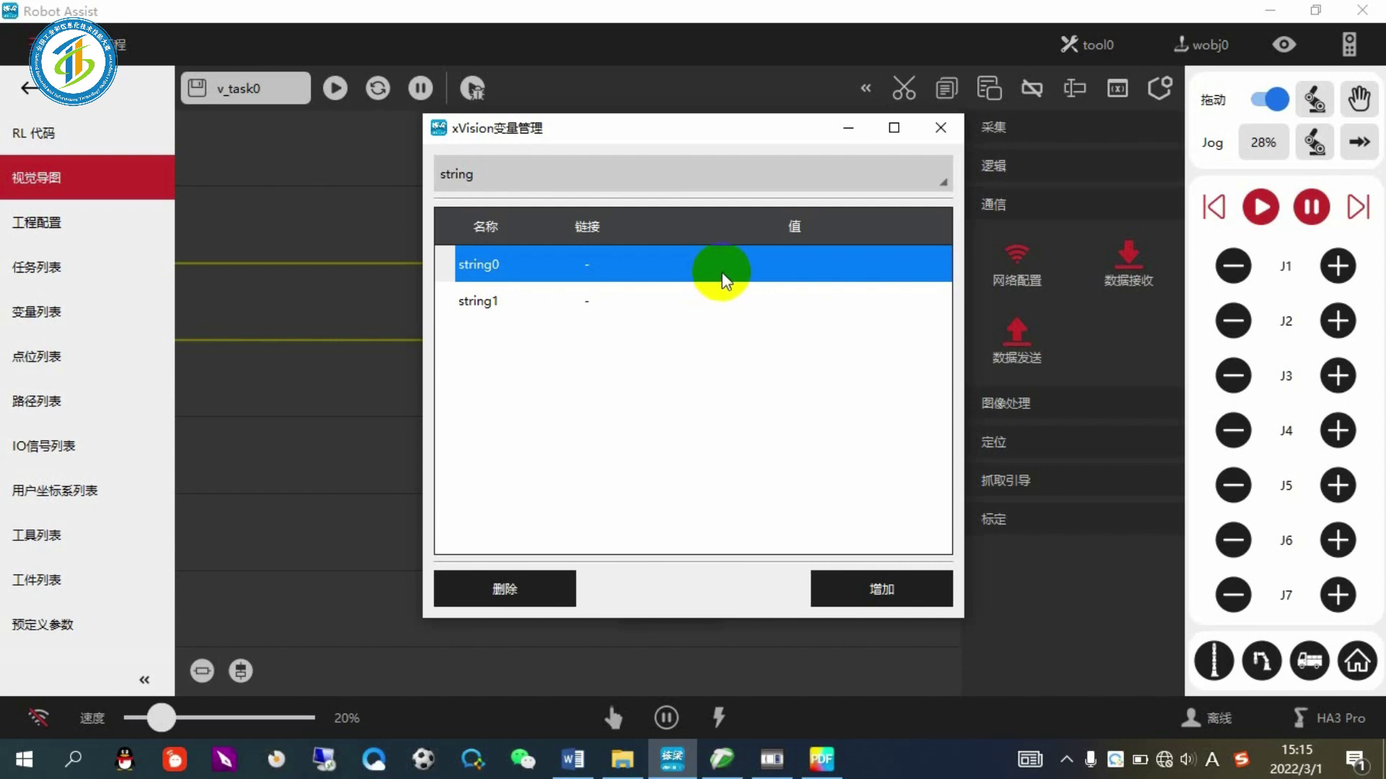
left_click(941, 135)
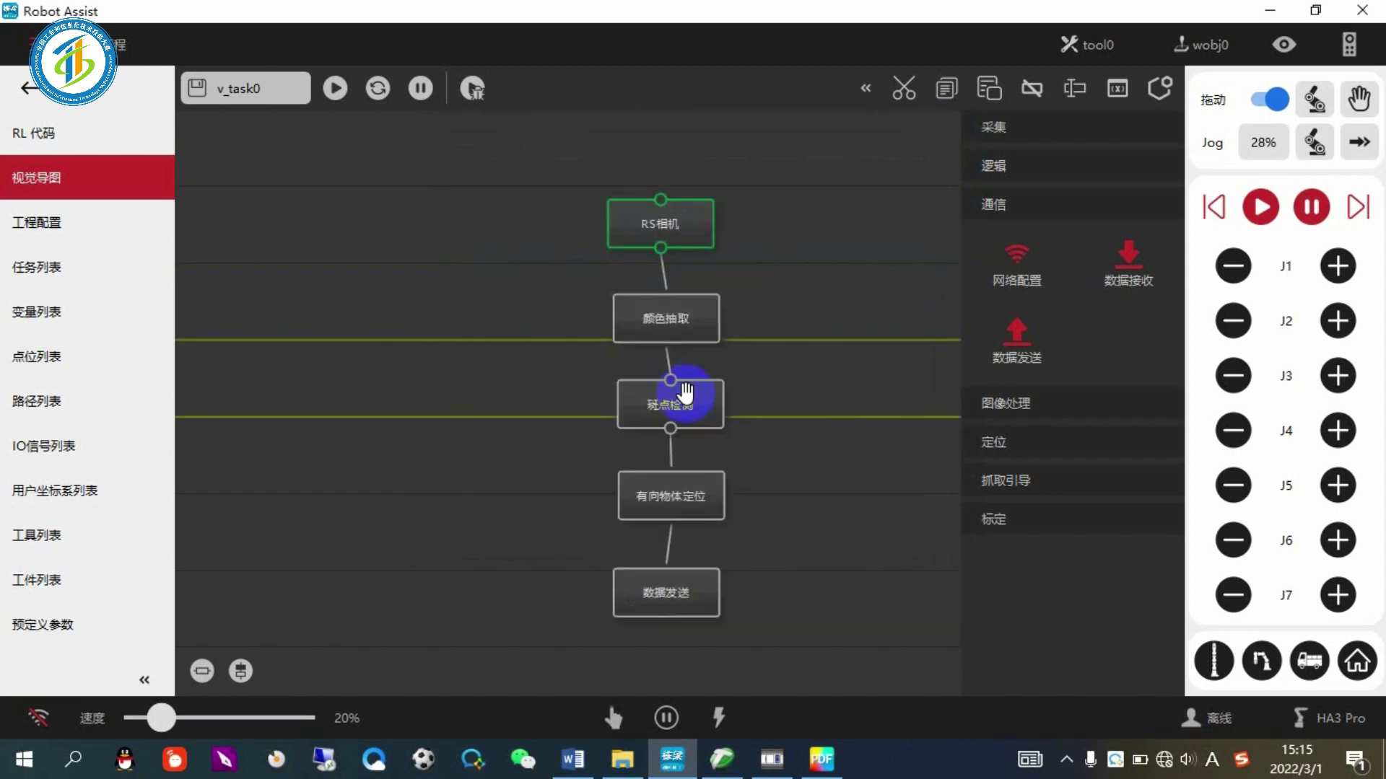
Step: Examine the 颜色抽取 module's colour components and deviation threshold (偏差阈值) settings, and close its dialog
double_click(675, 324)
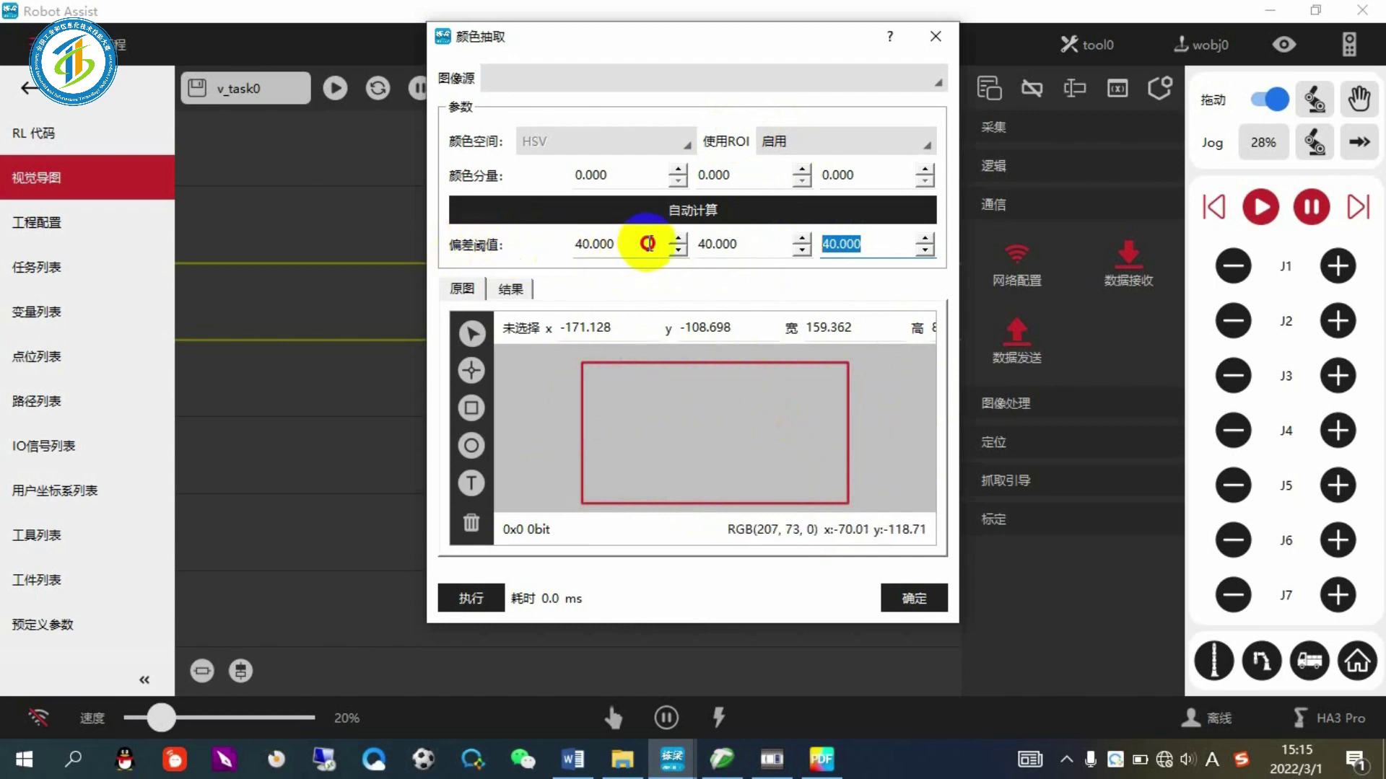
left_click(740, 245)
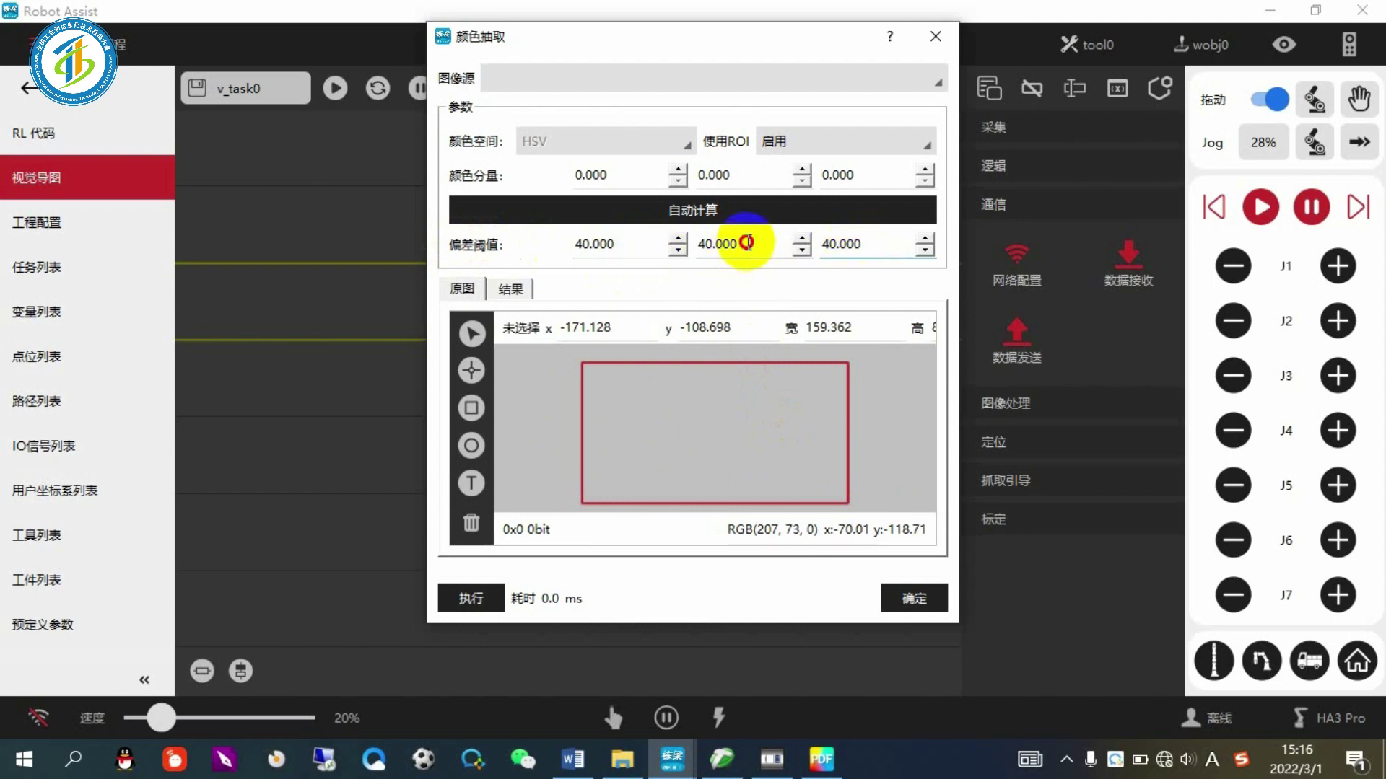
left_click_drag(609, 244, 830, 285)
left_click(743, 245)
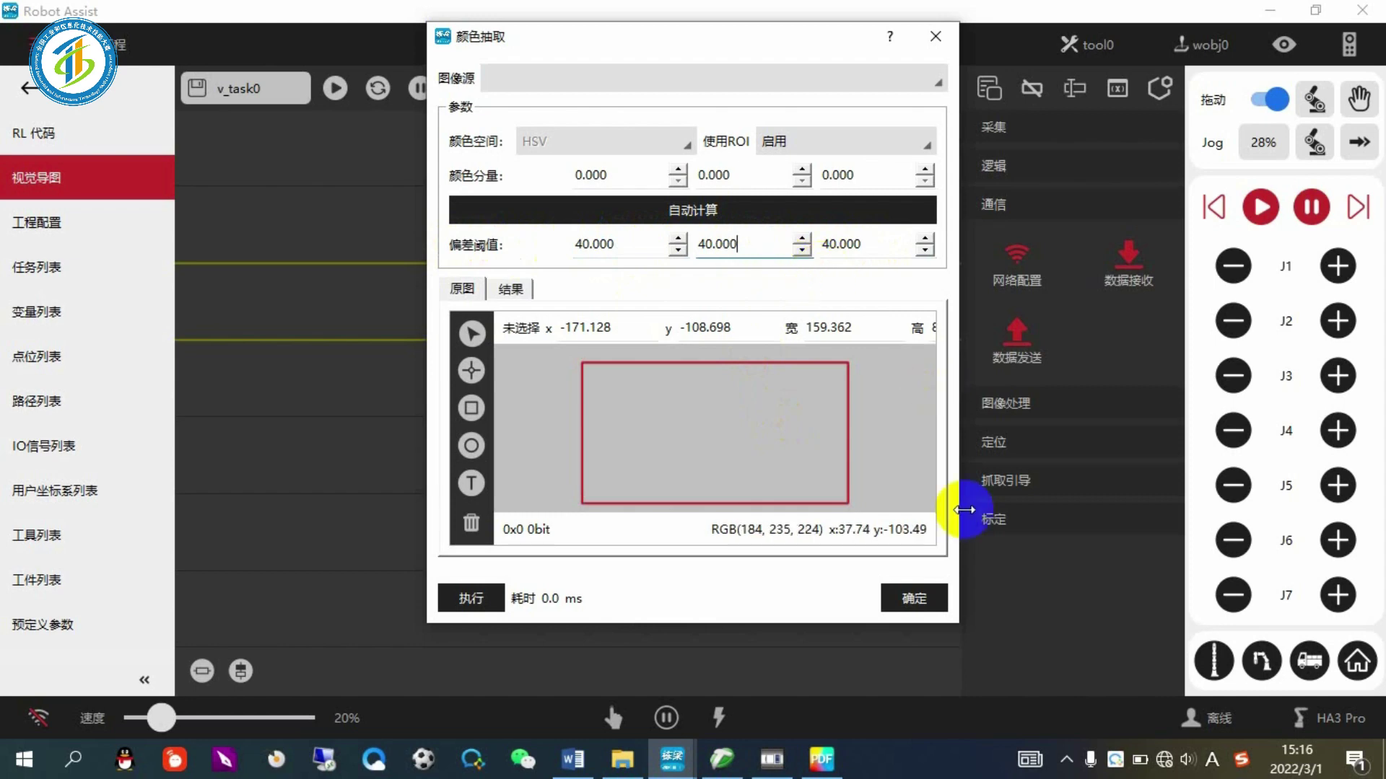
left_click(928, 602)
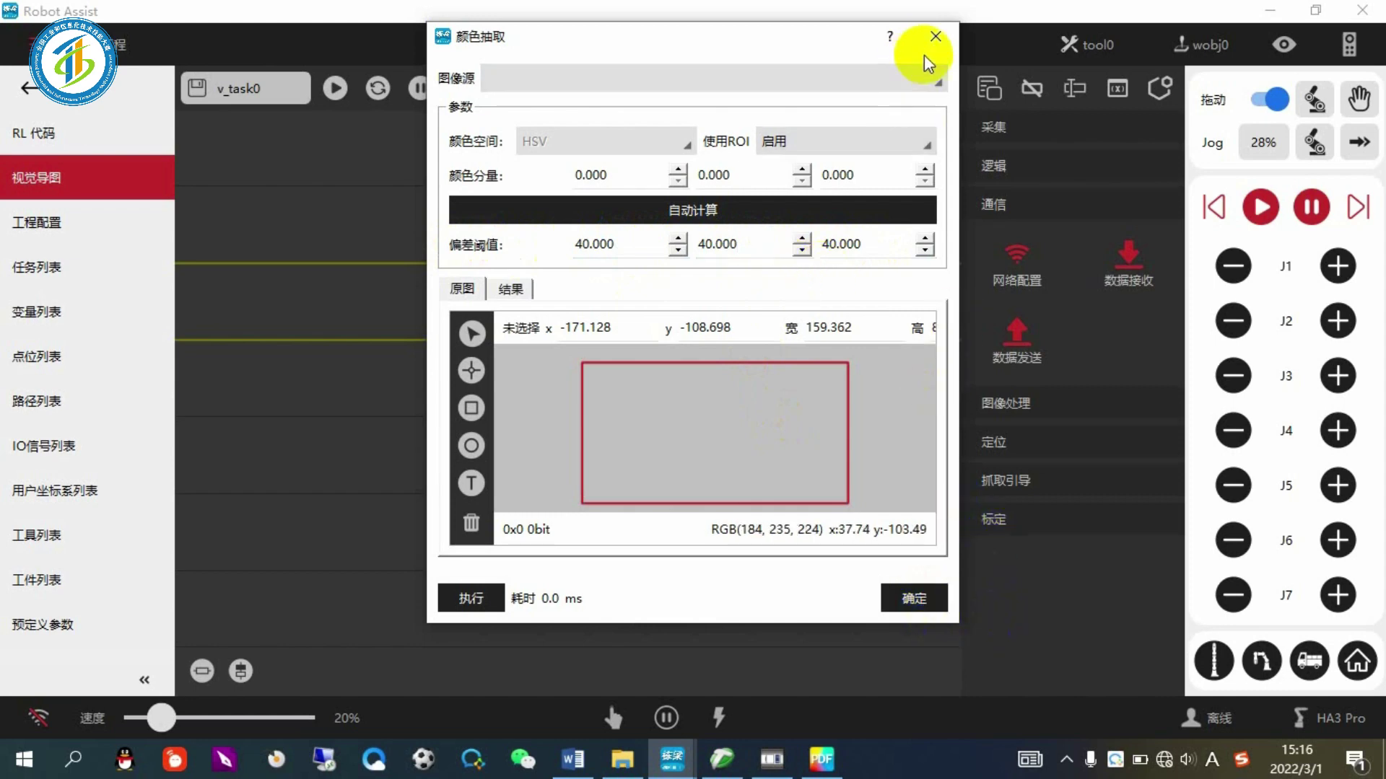
left_click(936, 37)
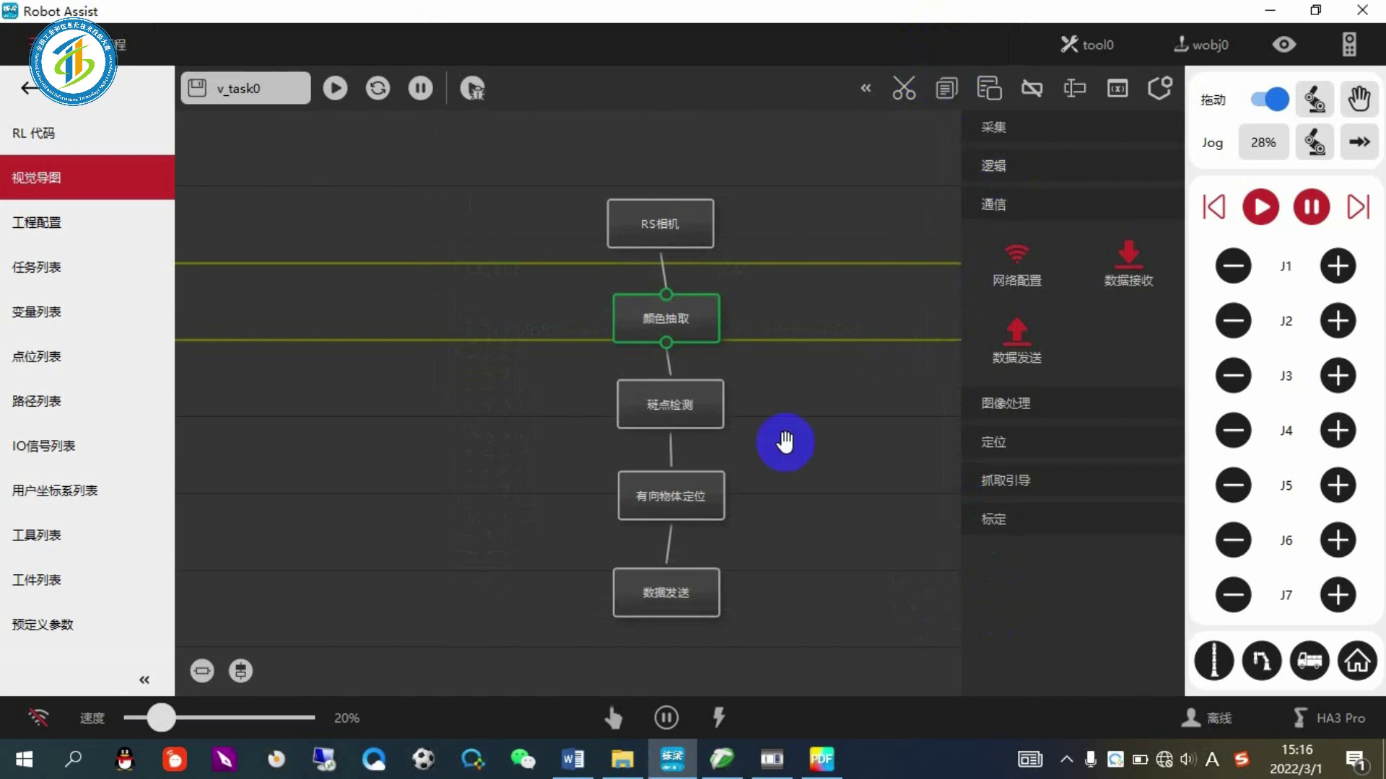
Step: Turn off the roundness (圆度过滤) and rectangularity (矩形度过滤) filters in the 斑点检测 module, and close its dialog without confirming
double_click(708, 405)
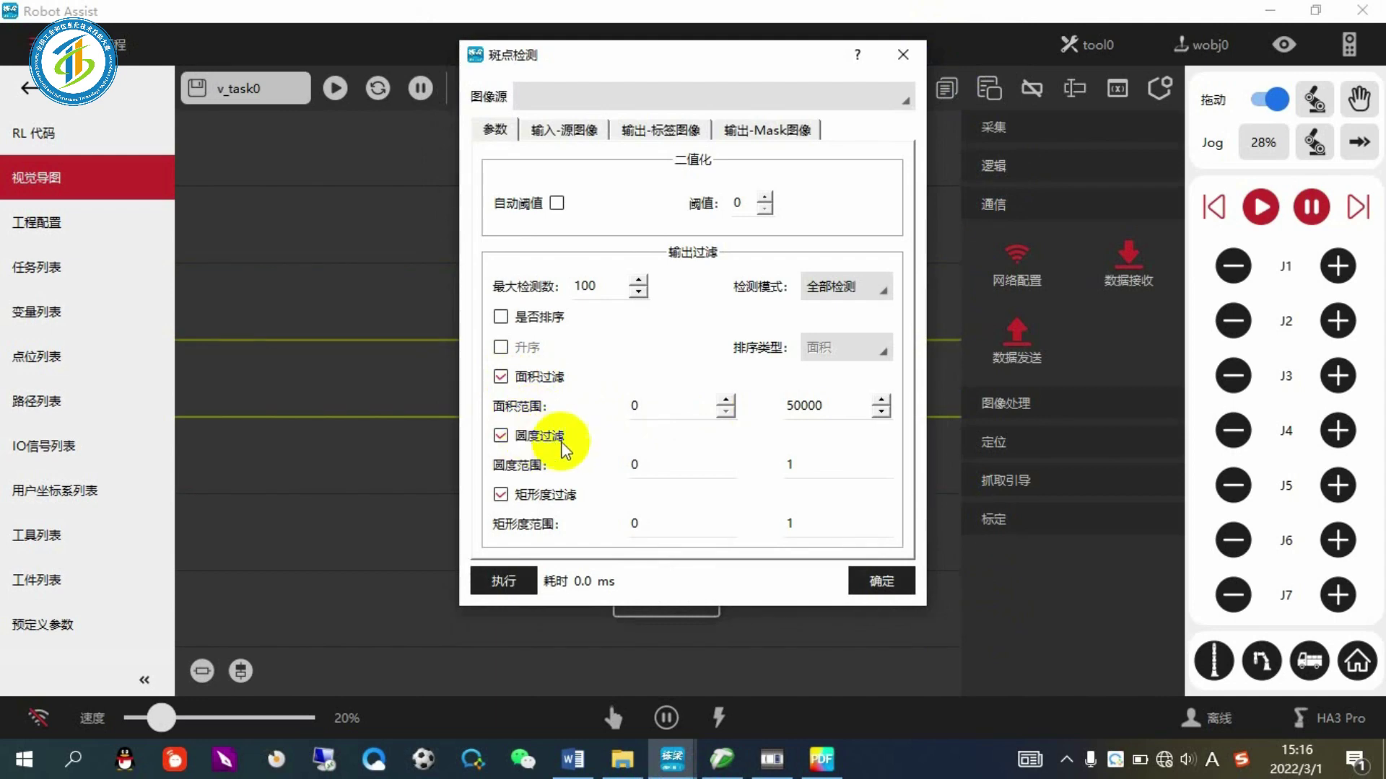
left_click(501, 495)
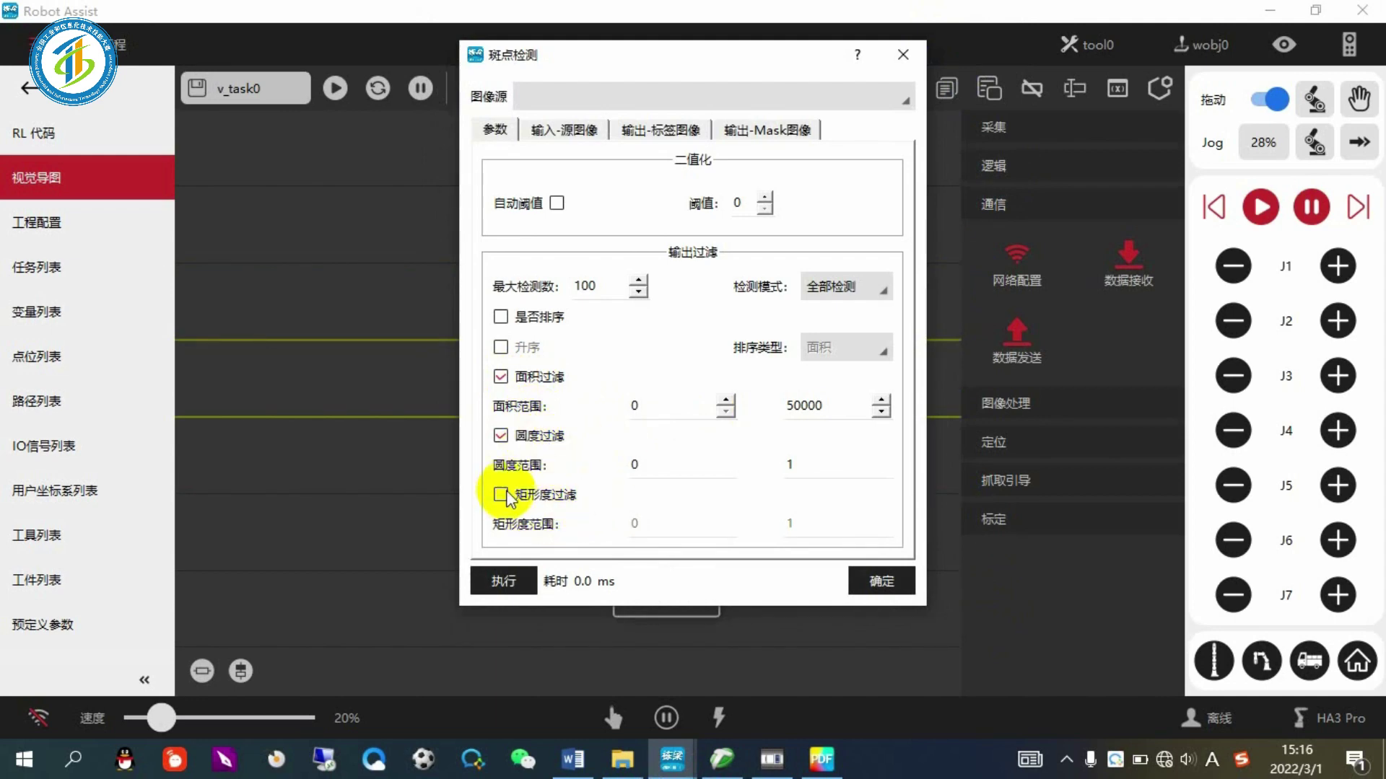
left_click(501, 436)
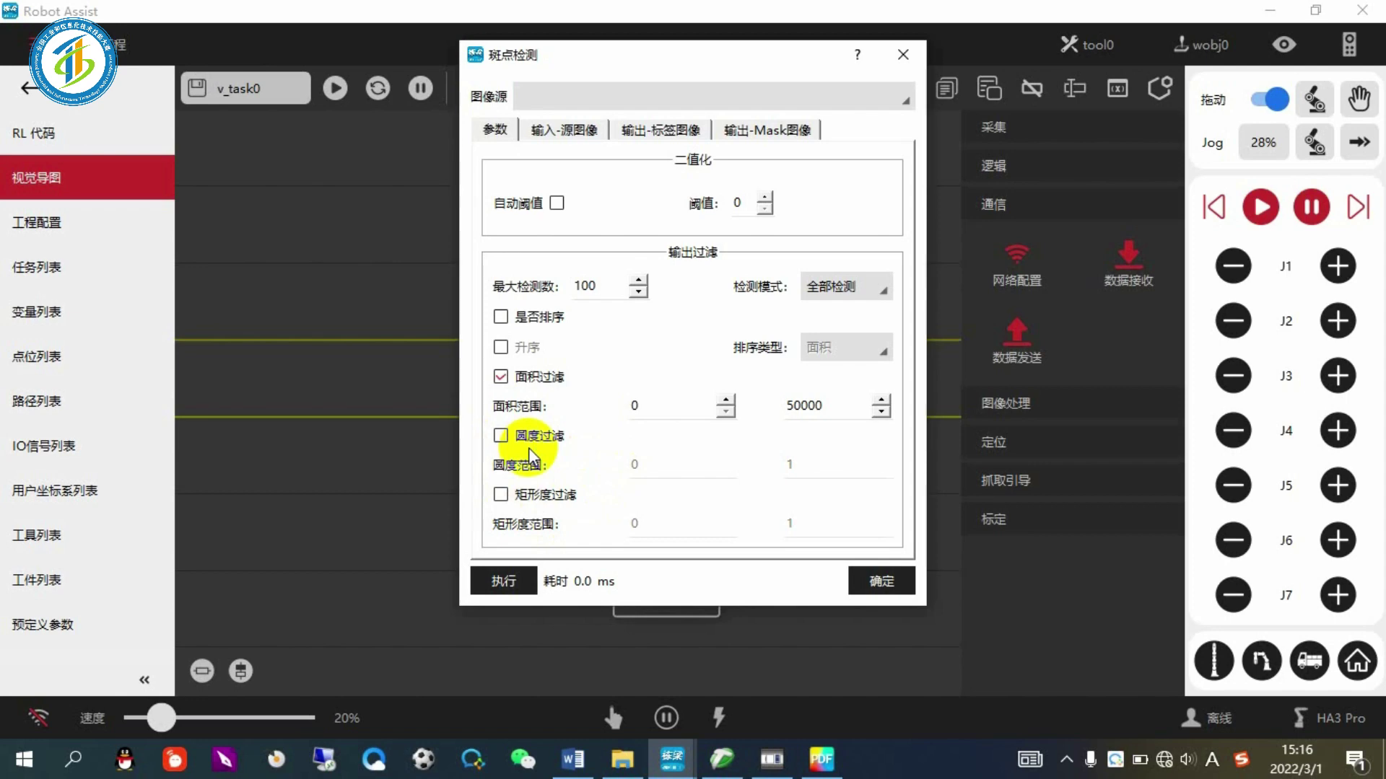
left_click(501, 436)
left_click(501, 495)
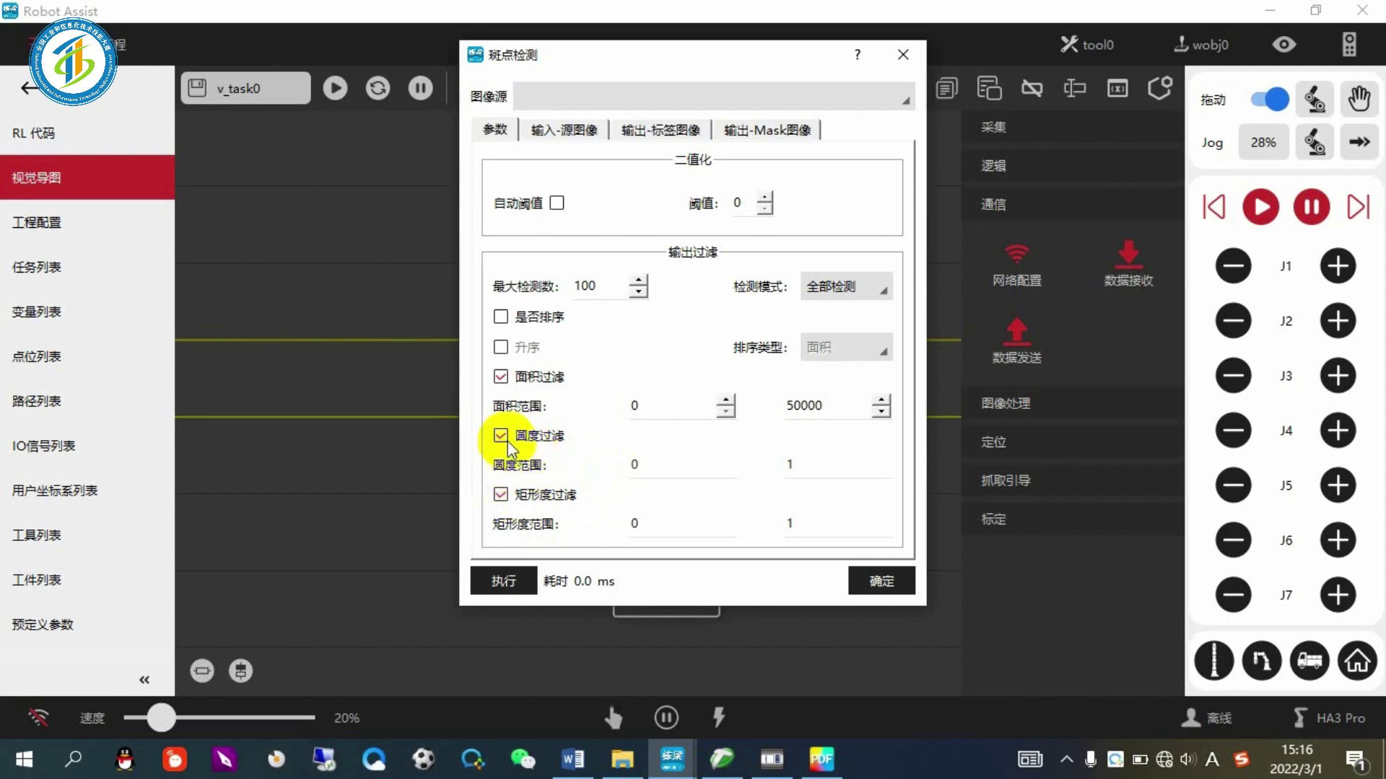
left_click(500, 436)
left_click(501, 495)
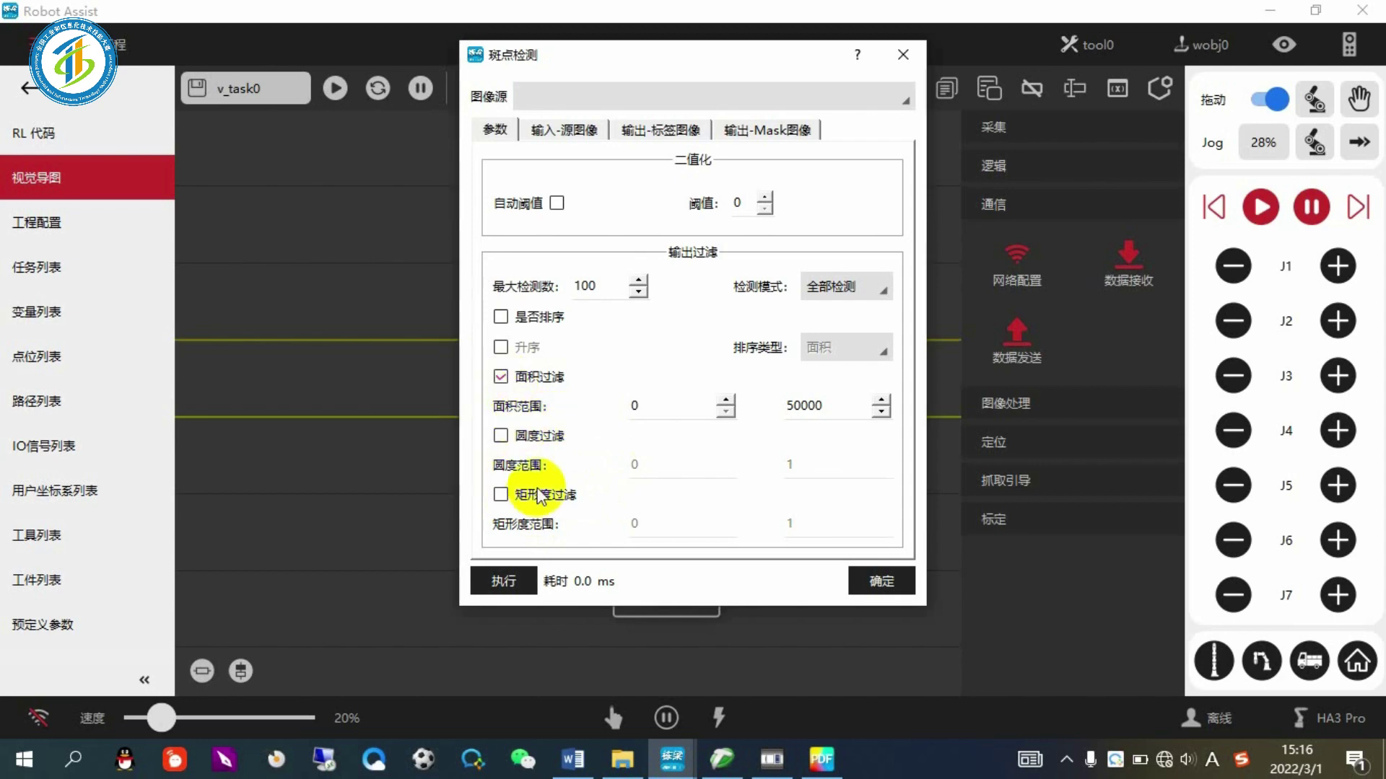
left_click(903, 55)
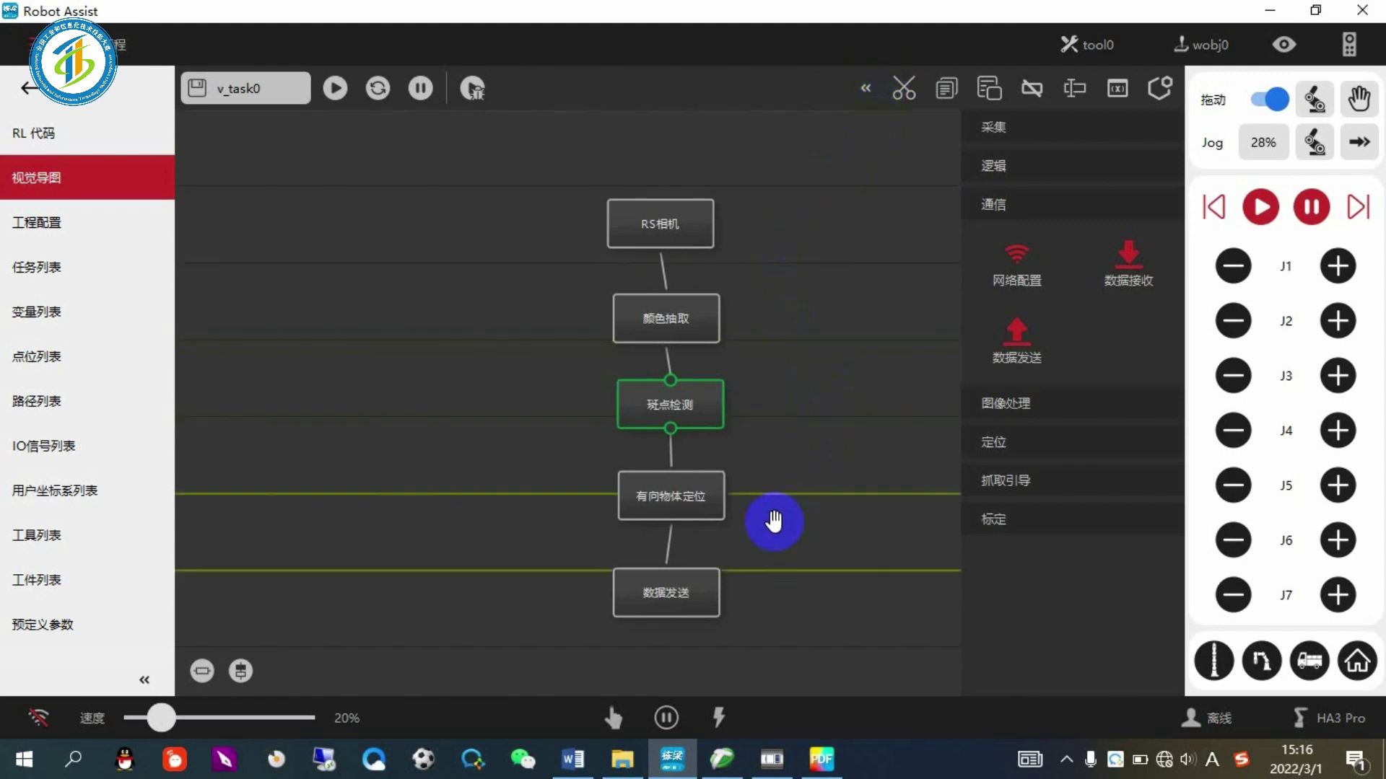
Step: Set 使用PCA to 启用 in the 有向物体定位 module's parameters
double_click(695, 501)
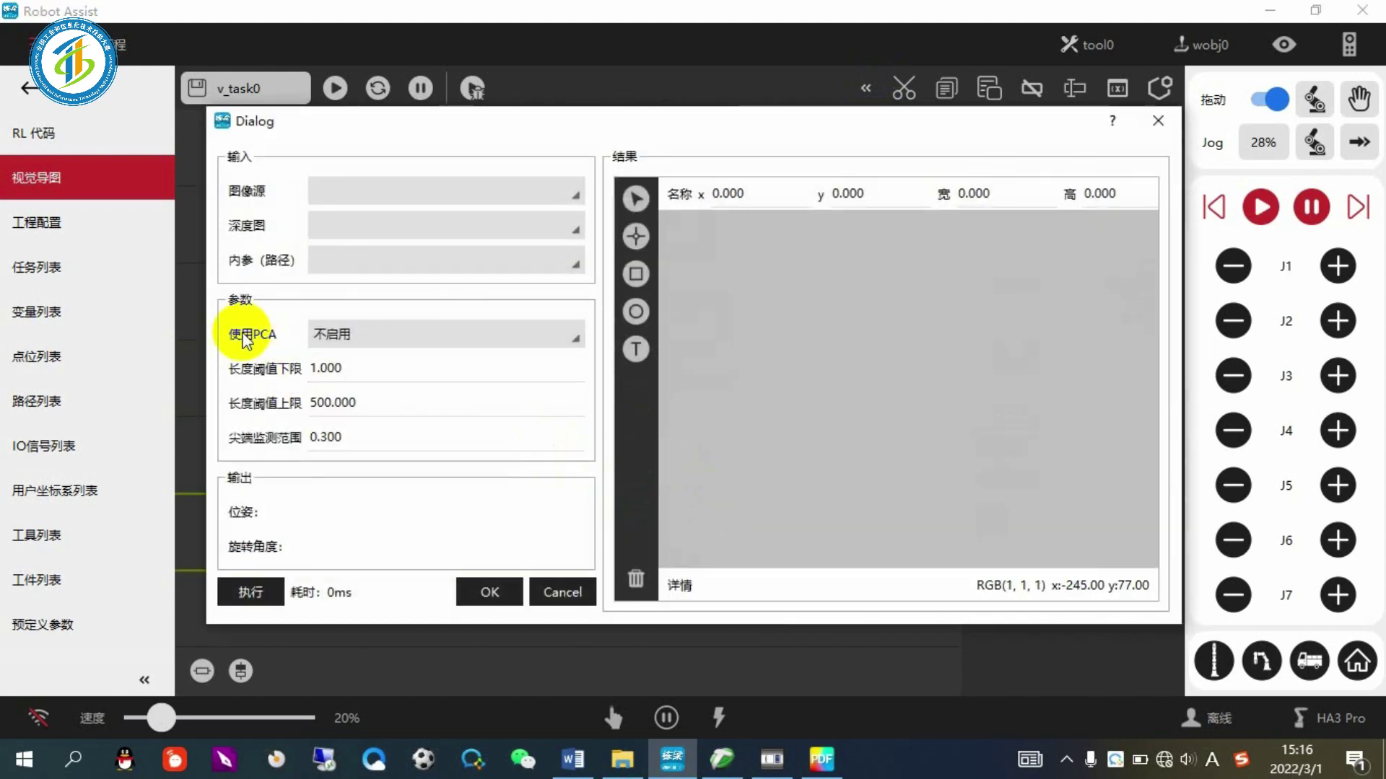
left_click(345, 335)
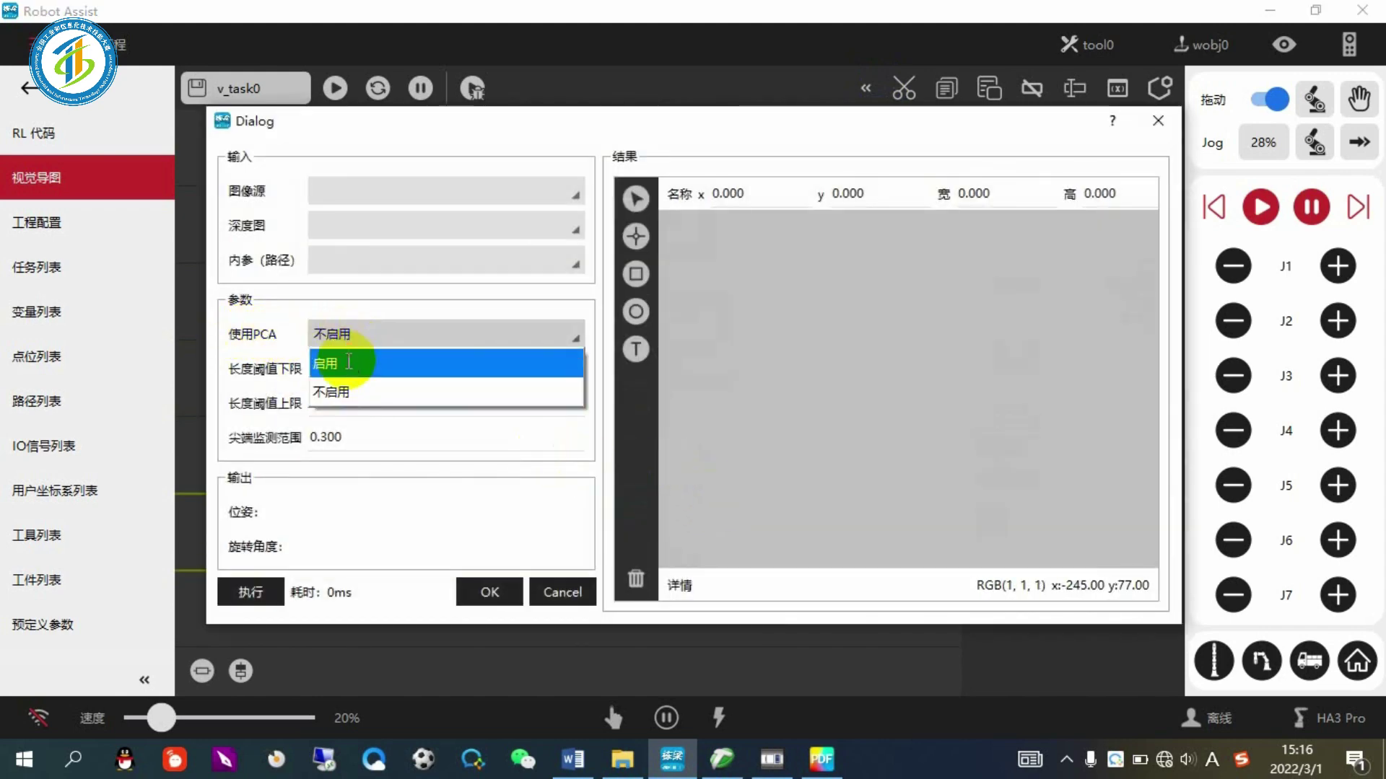
left_click(350, 363)
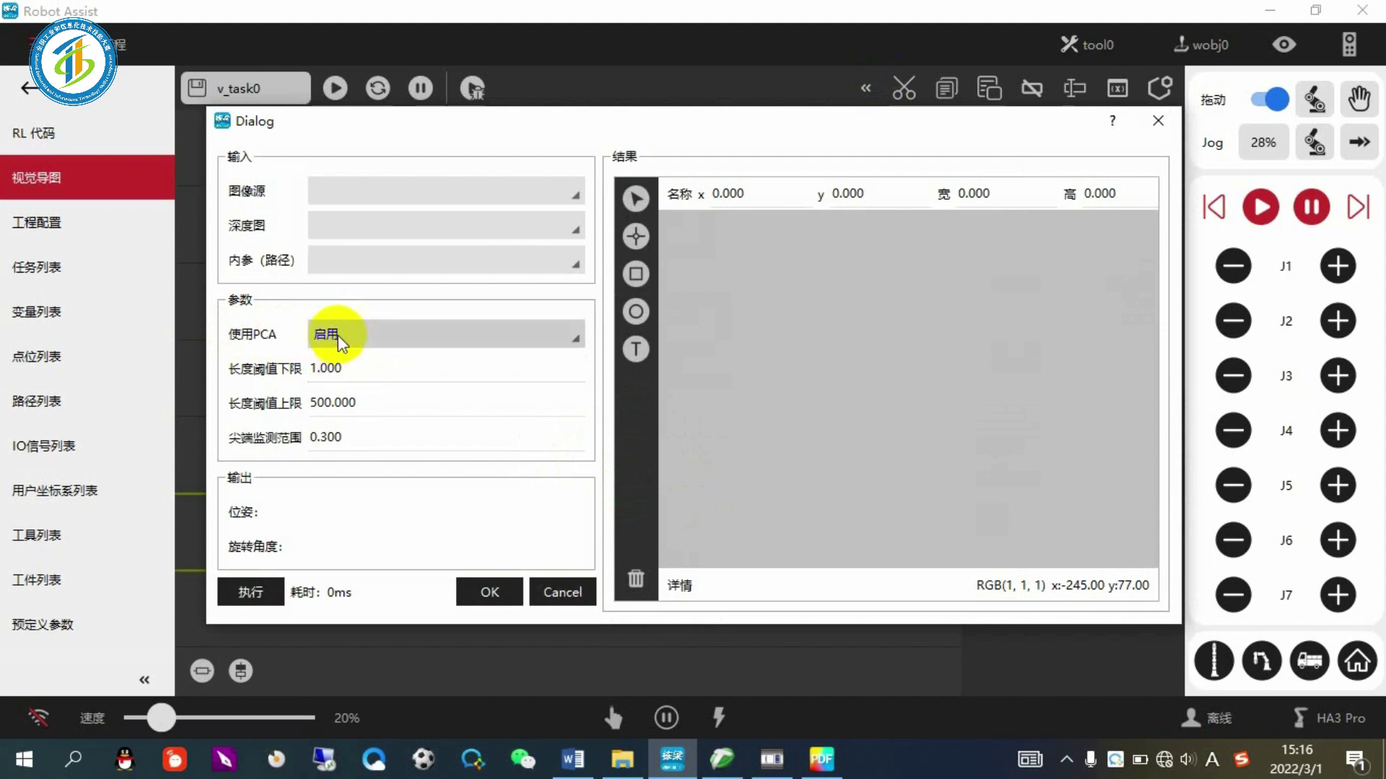
Step: Study the PCA explanation and figure in section 4.5.4 of hVision教程V0.1.5.pdf, and return to Robot Assist to close the module's dialog without confirming
left_click(822, 758)
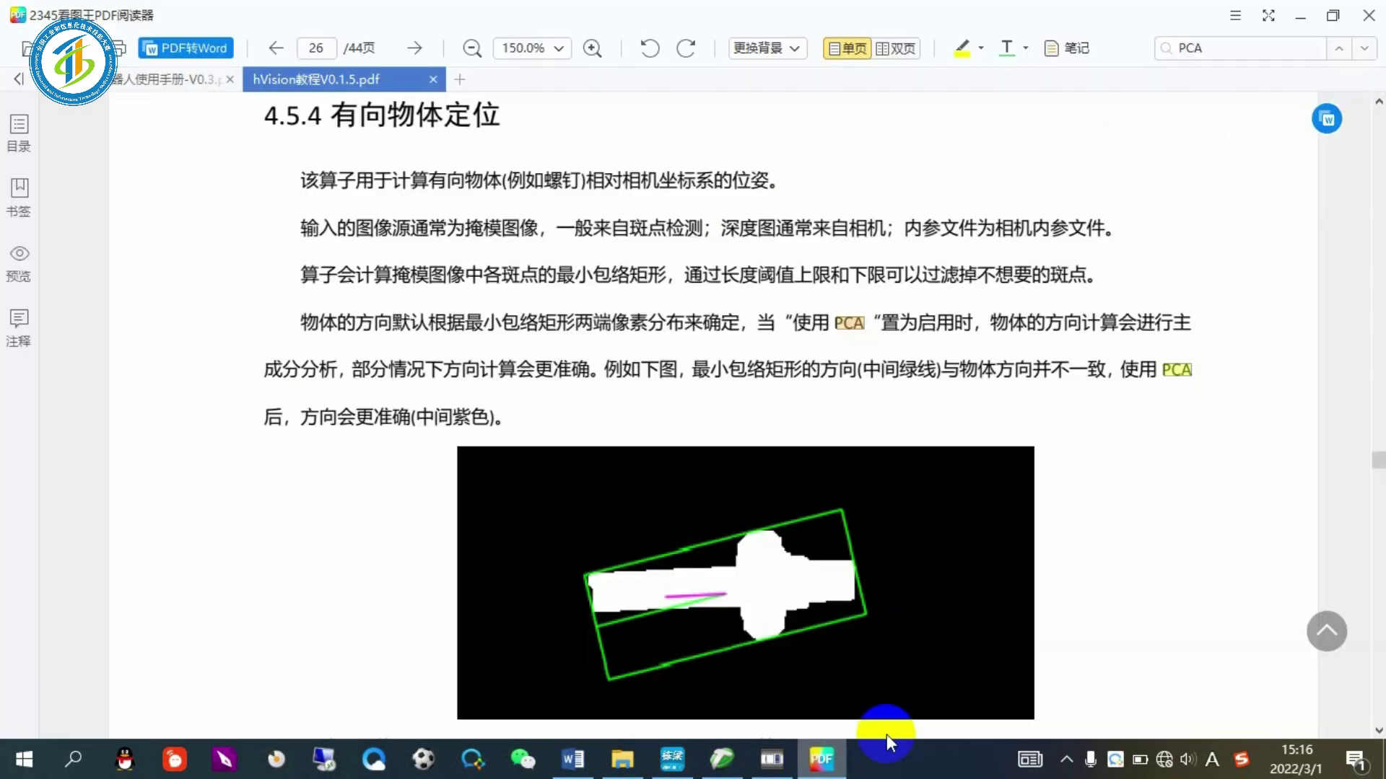
mouse_move(832, 527)
left_mouse_down()
mouse_move(758, 610)
mouse_move(834, 616)
left_mouse_up()
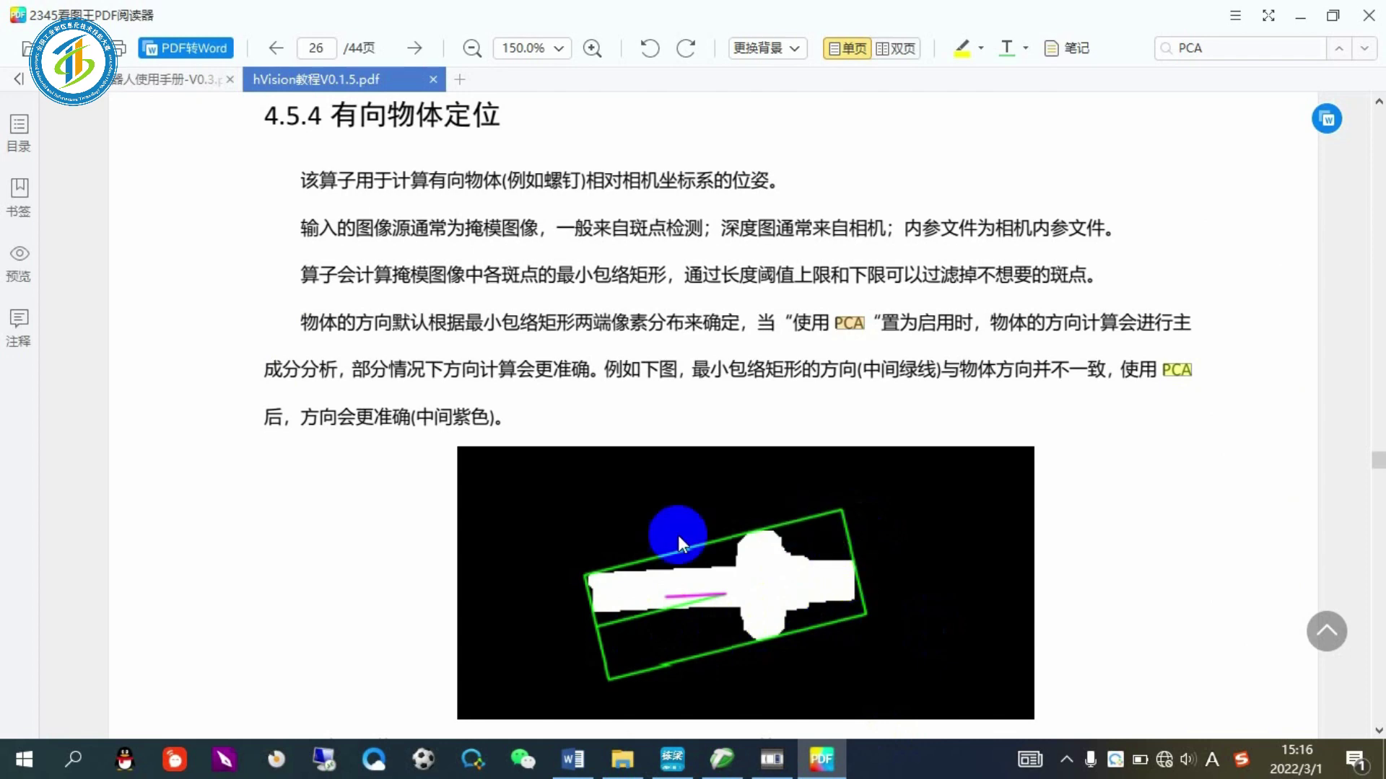
mouse_move(678, 535)
left_mouse_down()
mouse_move(789, 588)
mouse_move(834, 538)
left_mouse_up()
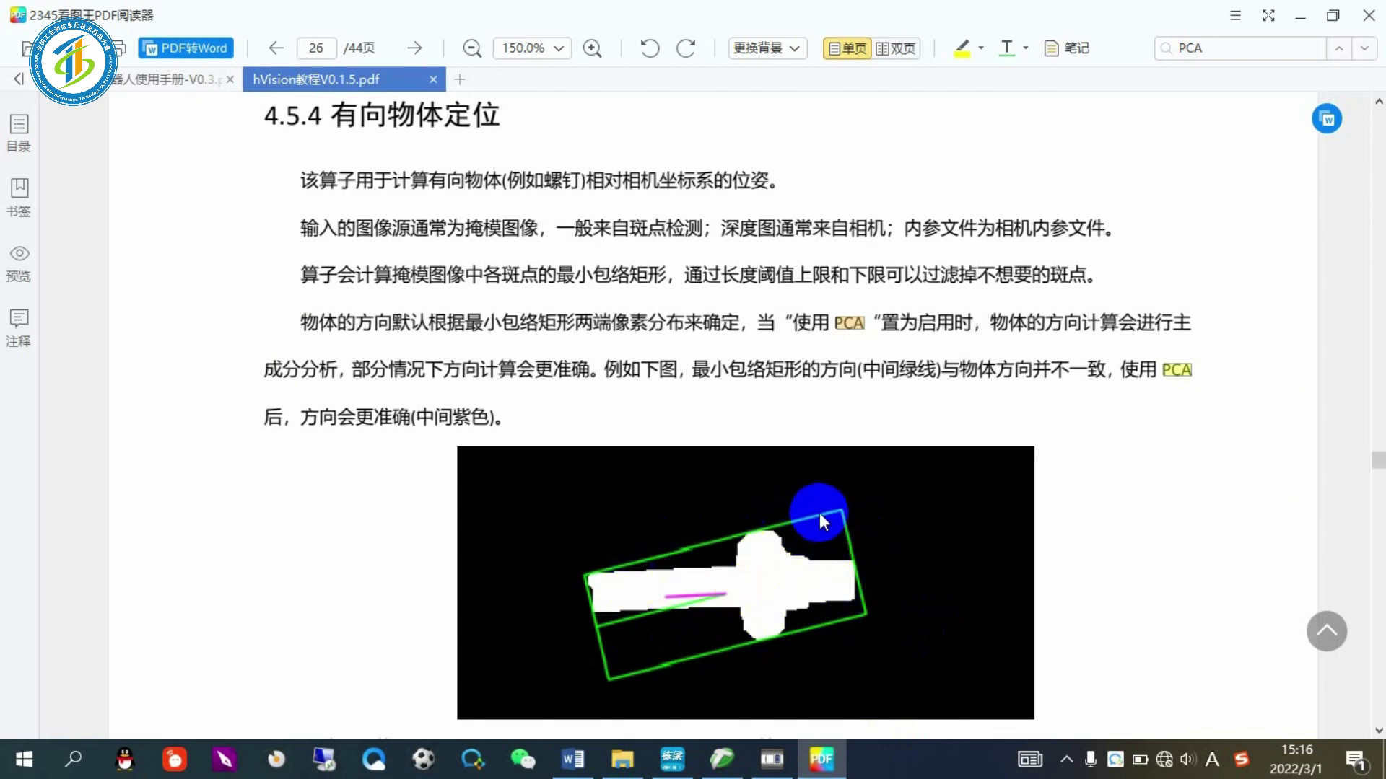
left_click(773, 597)
left_click(820, 609)
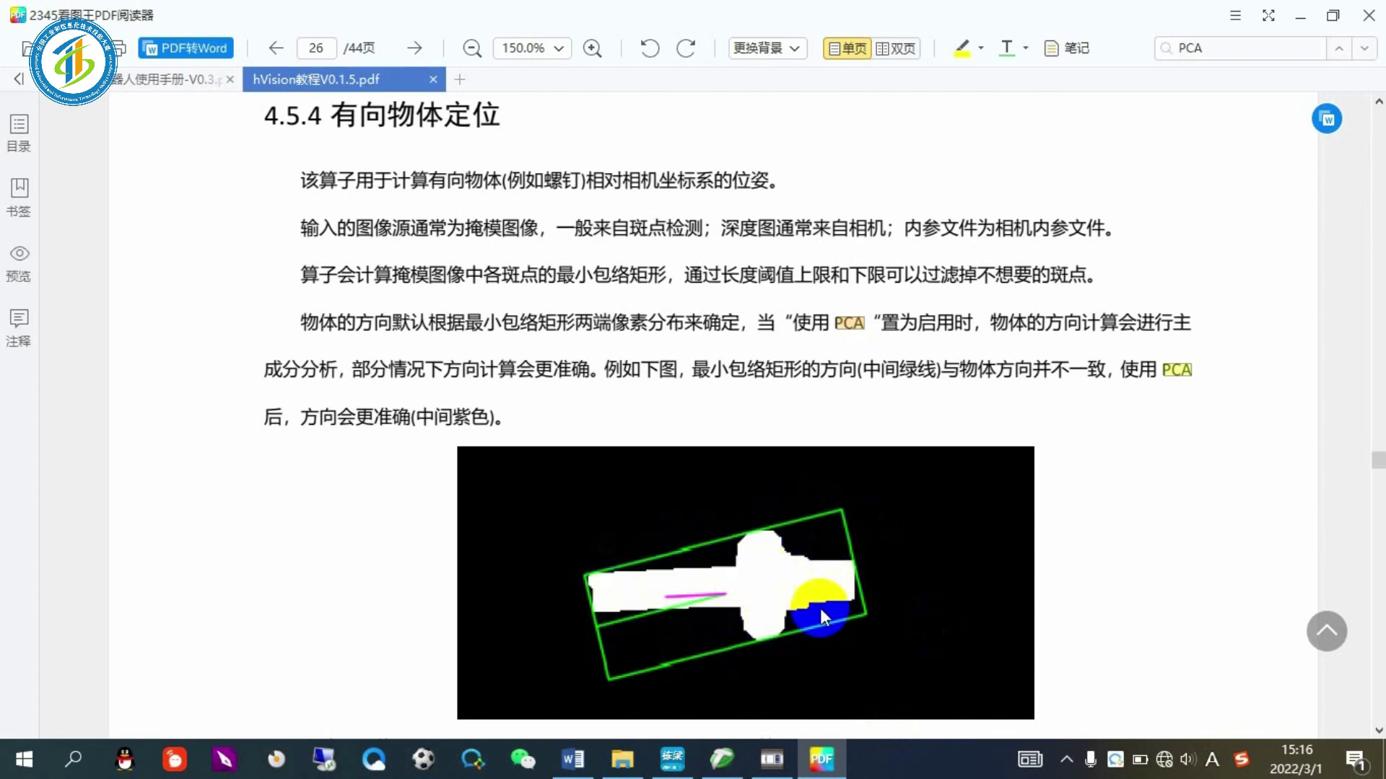
left_click(702, 568)
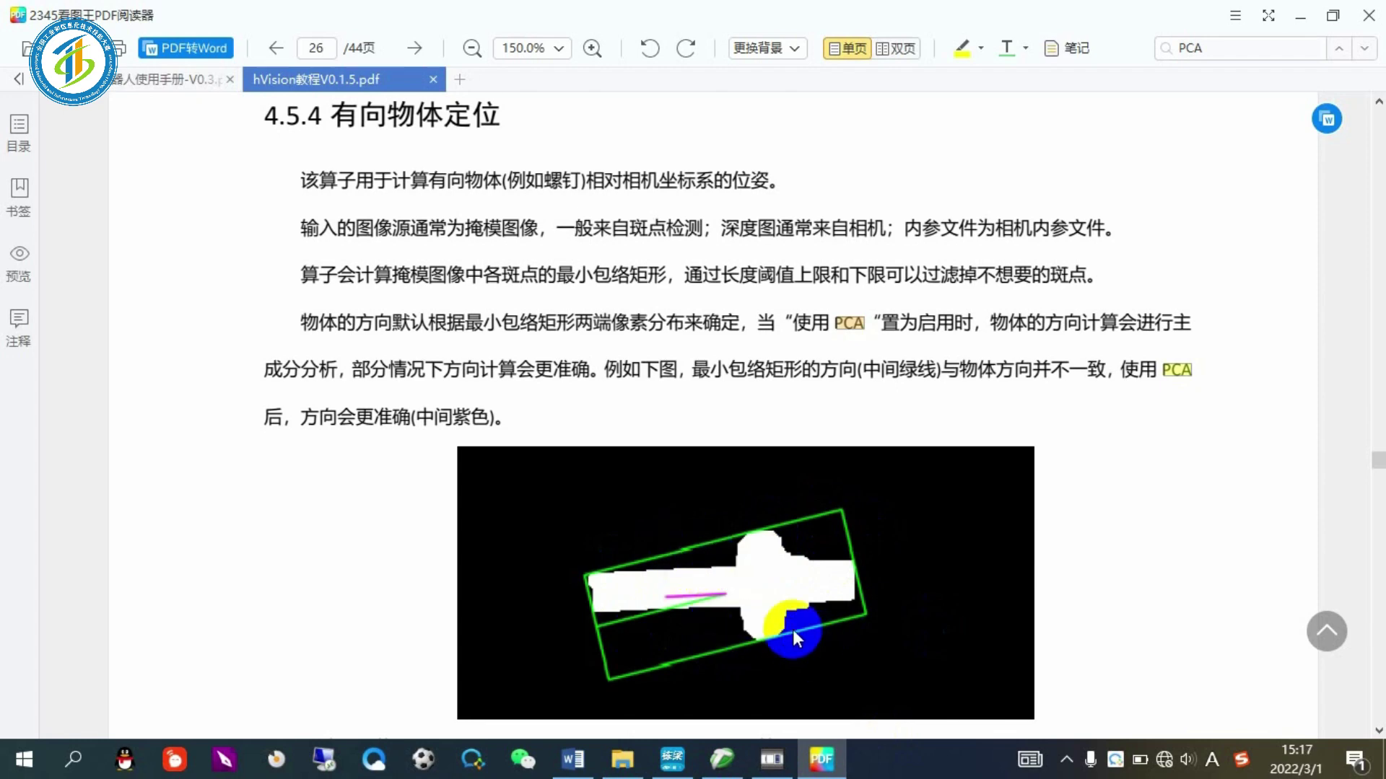
left_click(700, 596)
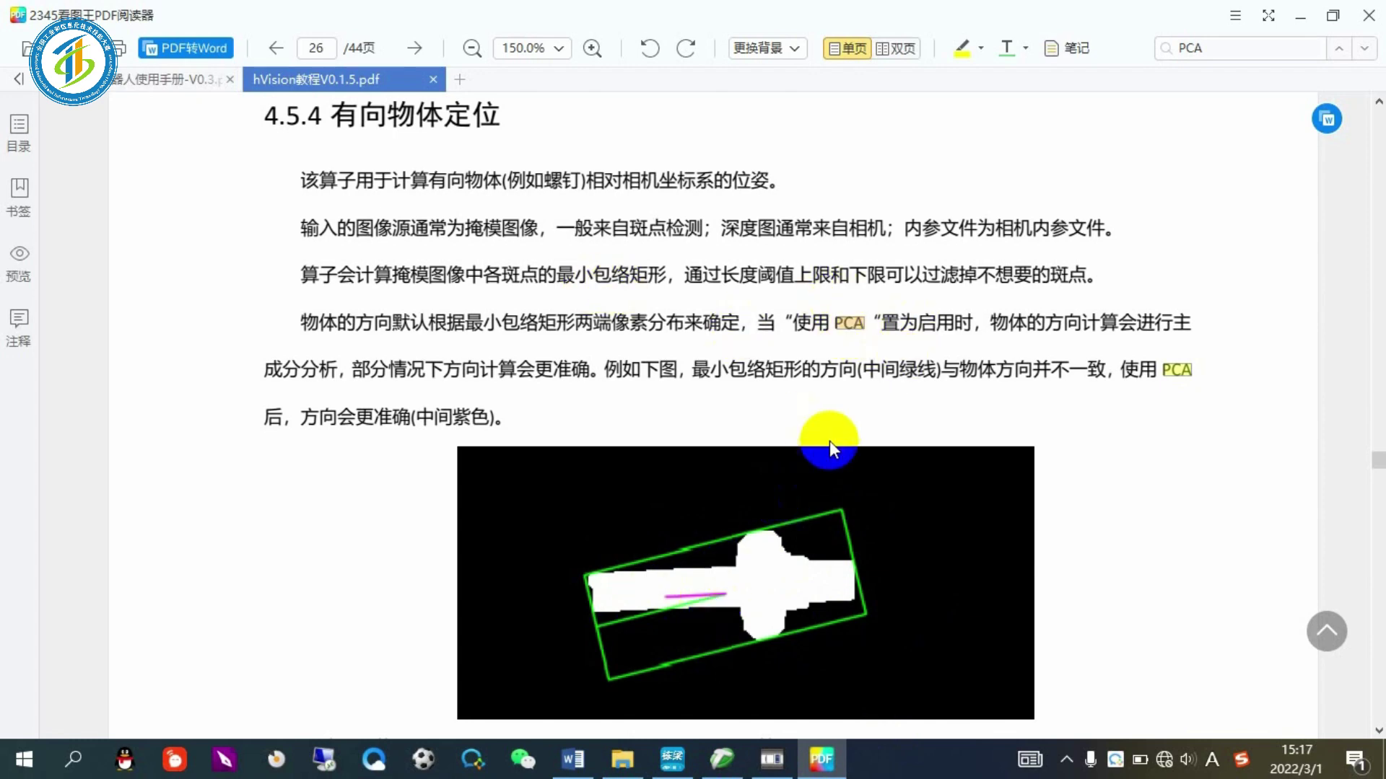
left_click(670, 758)
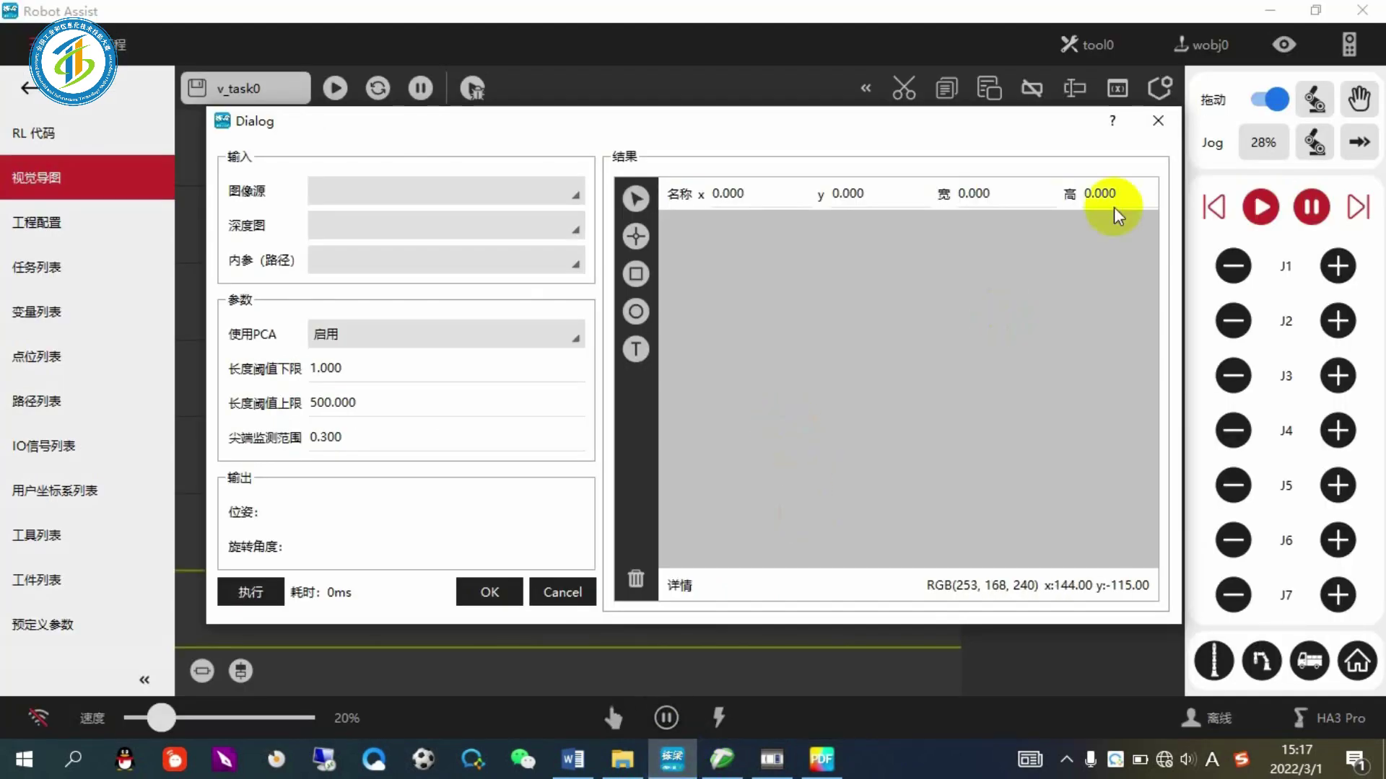
left_click(1158, 120)
Step: Enable the flag bit (标志位) in the 数据发送 module's parameters, and close its dialog without confirming
double_click(700, 592)
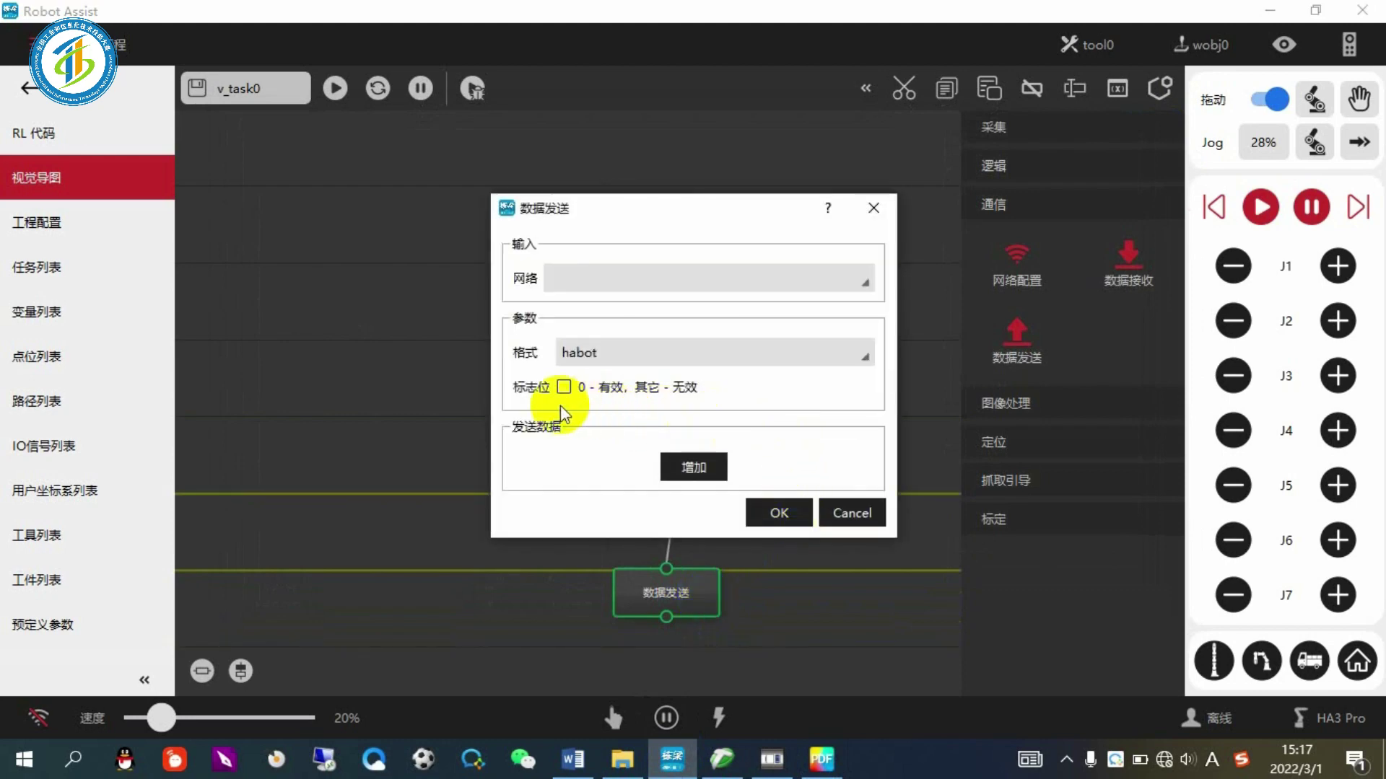
left_click(564, 389)
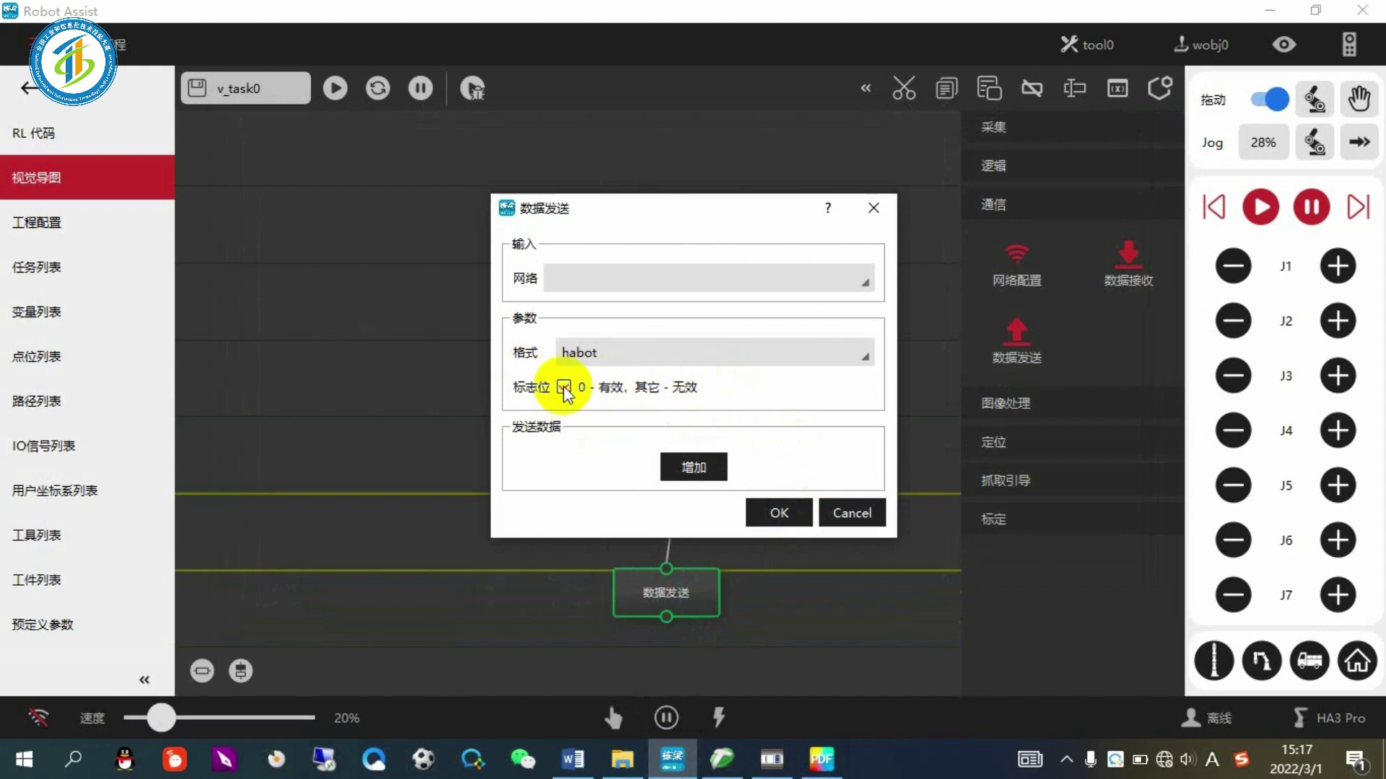
left_click(873, 208)
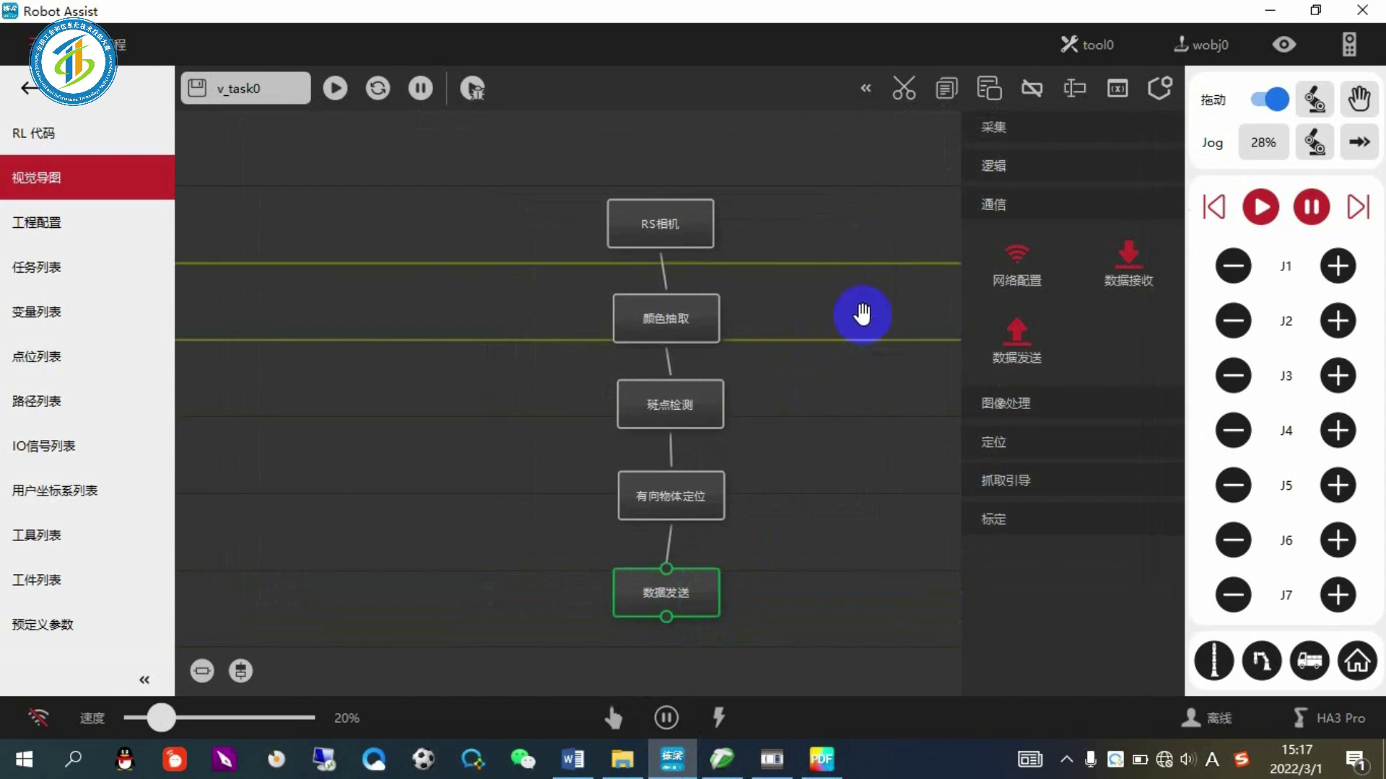